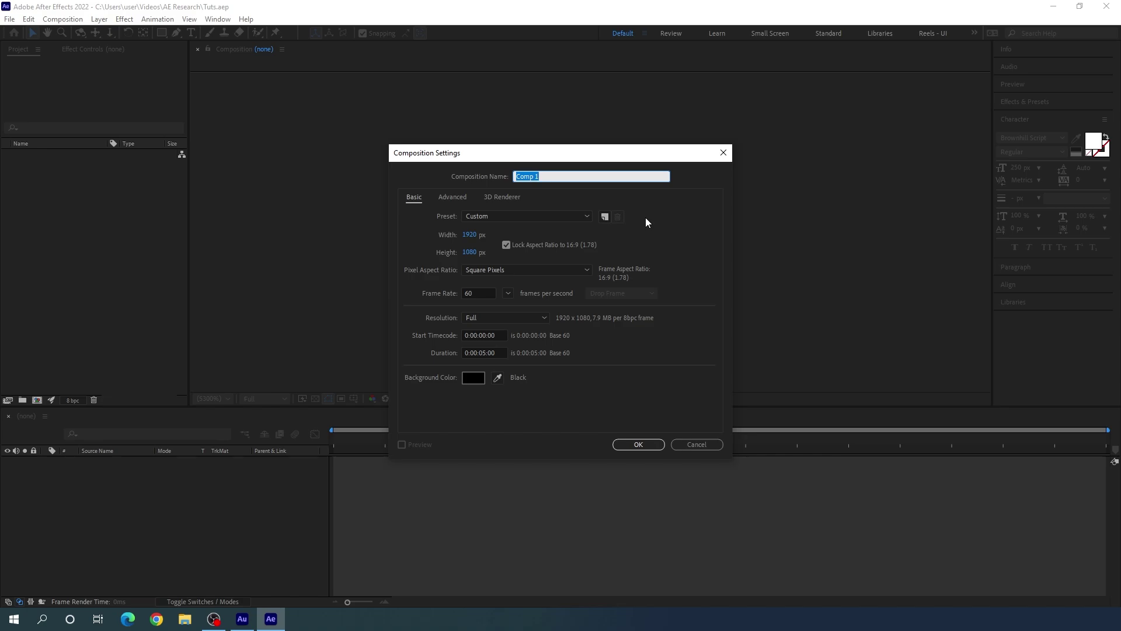
- Create a composition named Main at 1920 x 1080 px, 60 fps, with a 5-second duration
{"action": "type", "text": "Main"}
{"action": "left_click", "coordinate": [508, 294]}
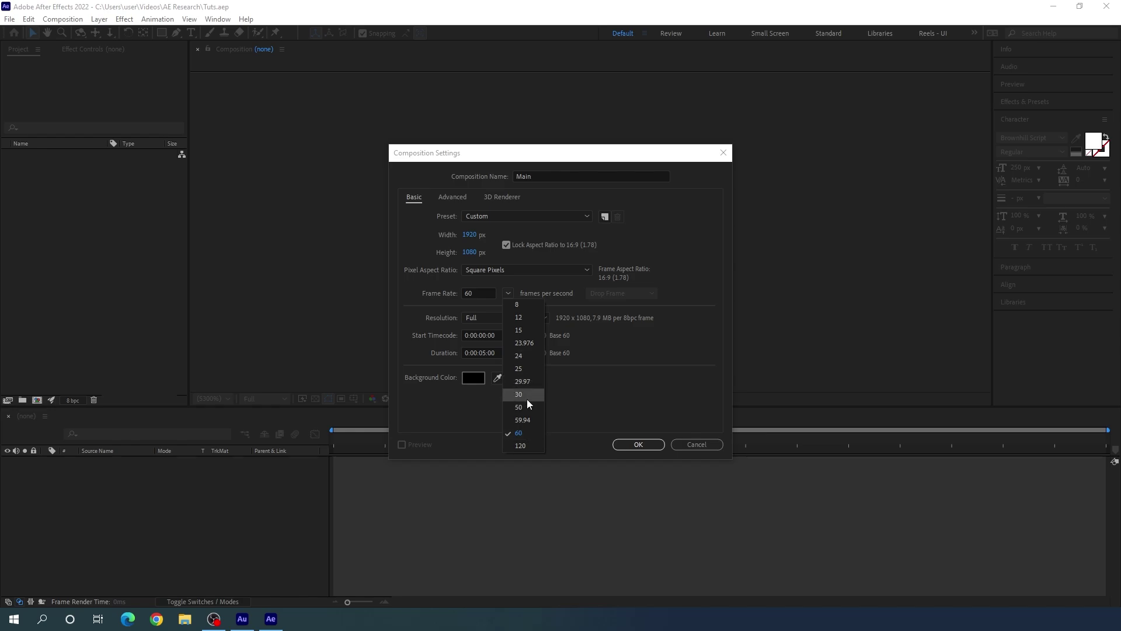
{"action": "left_click", "coordinate": [620, 378]}
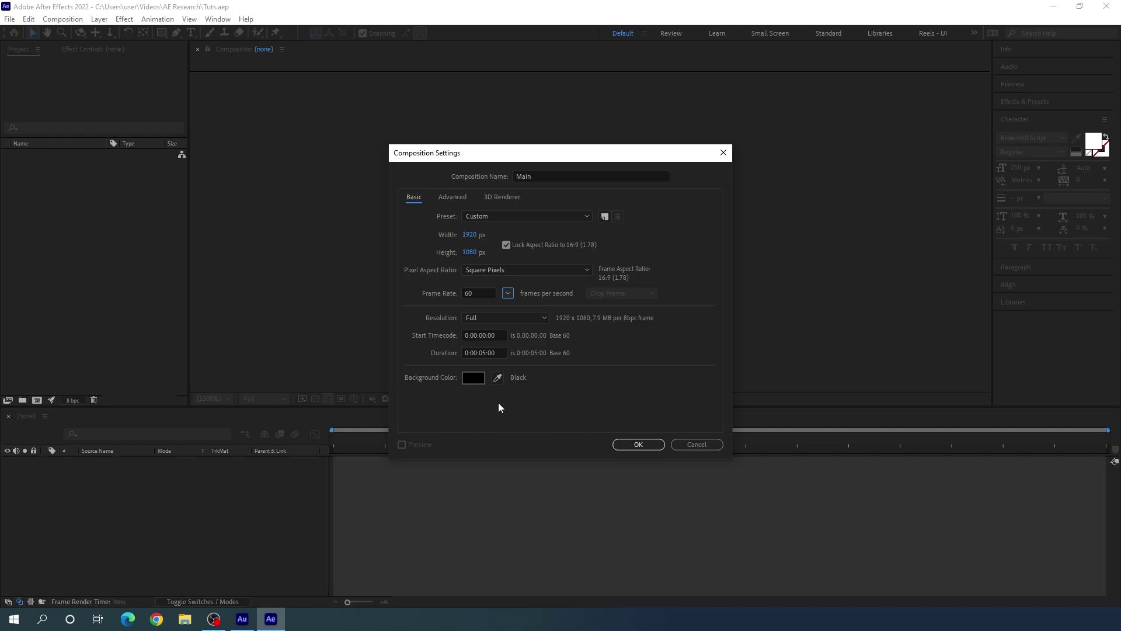
{"action": "left_click", "coordinate": [632, 444]}
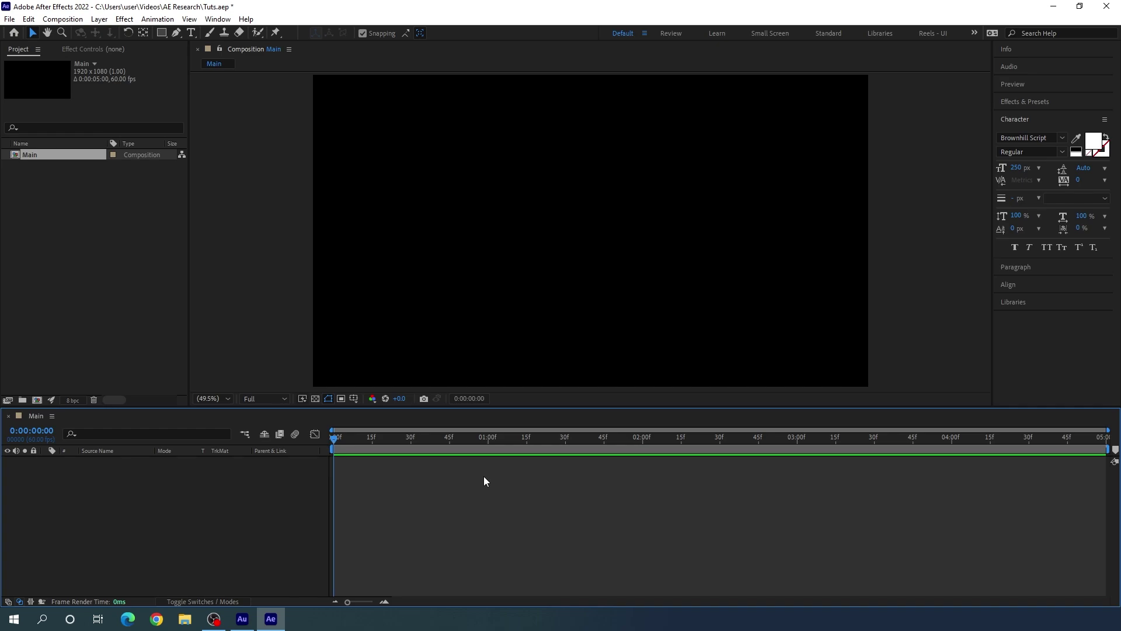
- Create a second composition named Media at 1920 x 1080 px, 60 fps and 5 seconds long
{"action": "left_click", "coordinate": [69, 20]}
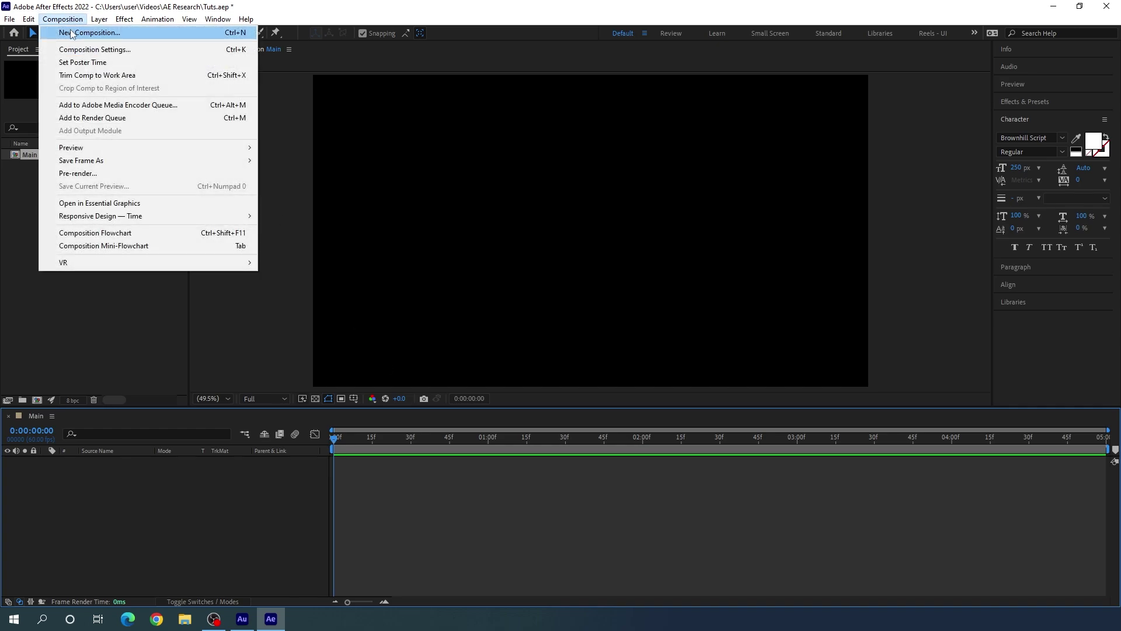
{"action": "left_click", "coordinate": [76, 34]}
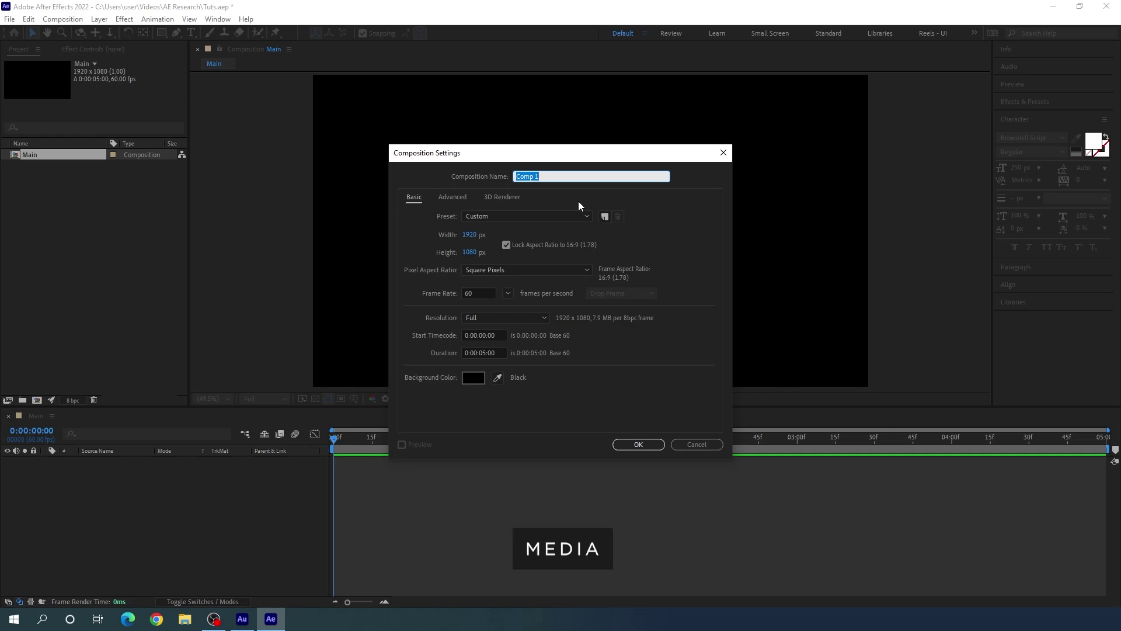
{"action": "key", "text": "BackSpace"}
{"action": "type", "text": "Media"}
{"action": "left_click", "coordinate": [631, 439]}
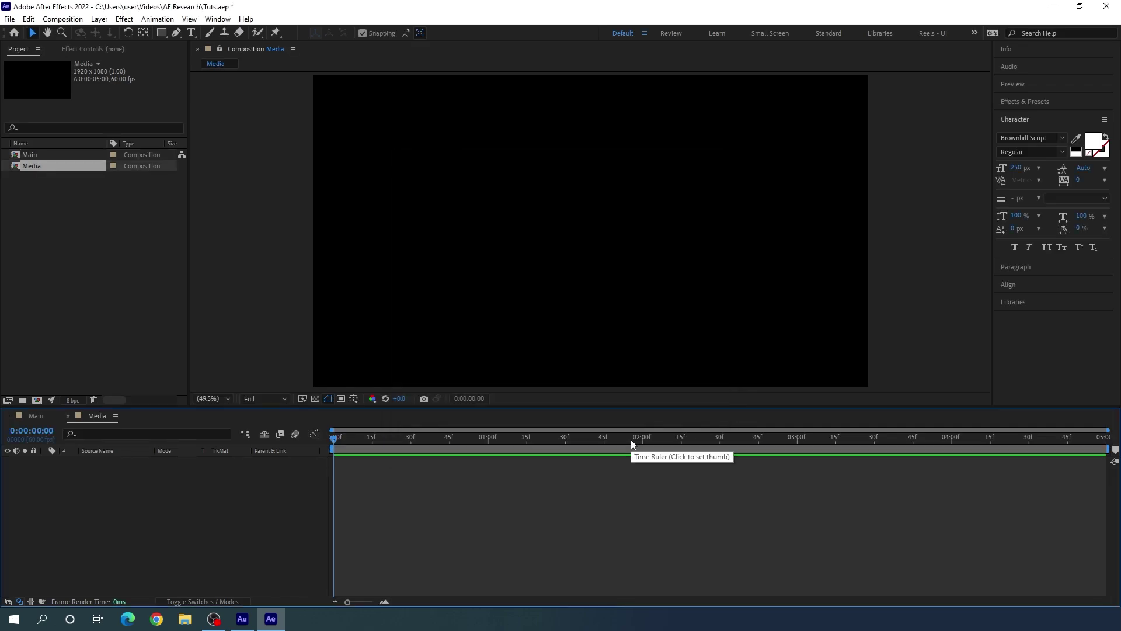
- Import the portrait photo of the woman in sunglasses from Downloads and add it to the Media composition
{"action": "double_click", "coordinate": [107, 261]}
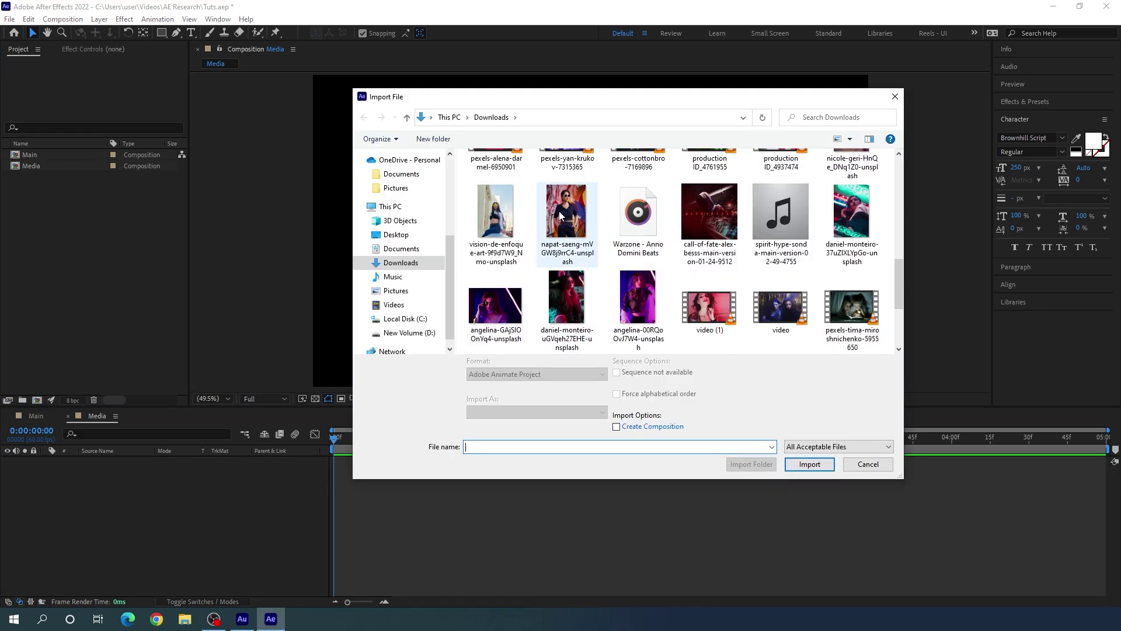
{"action": "left_click", "coordinate": [573, 223]}
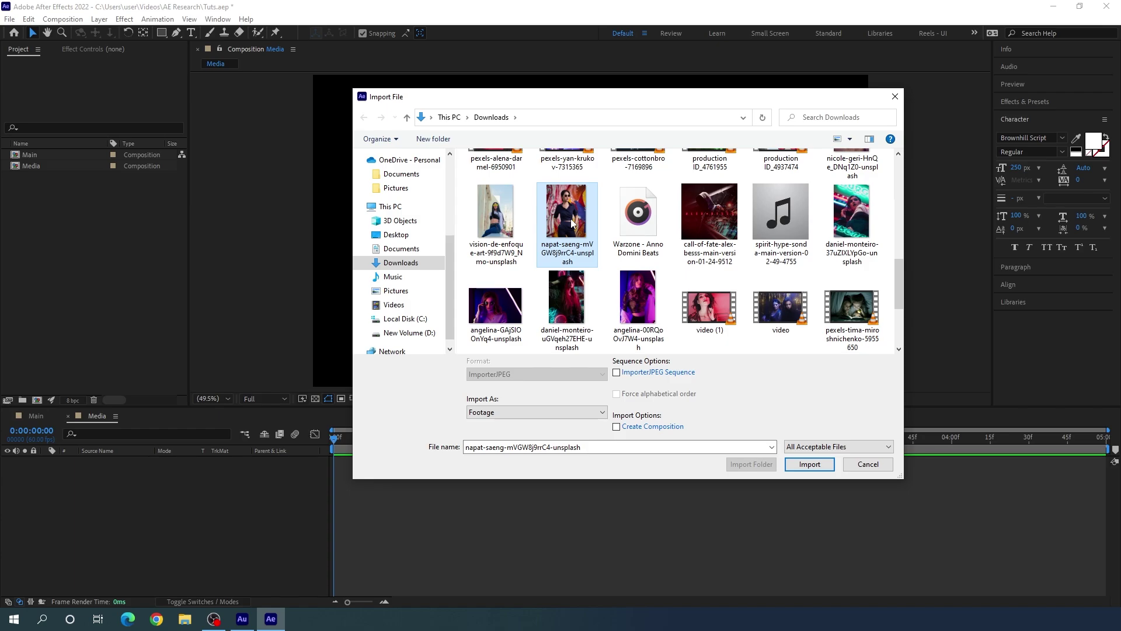
{"action": "left_click", "coordinate": [809, 464]}
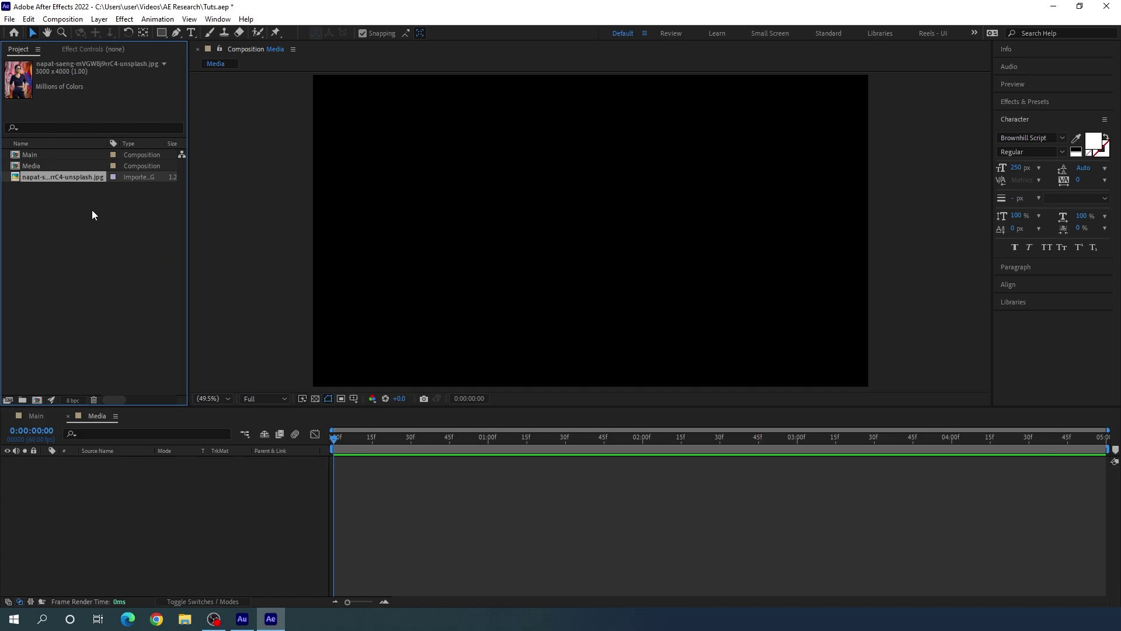
{"action": "left_click_drag", "start_coordinate": [68, 176], "coordinate": [145, 487]}
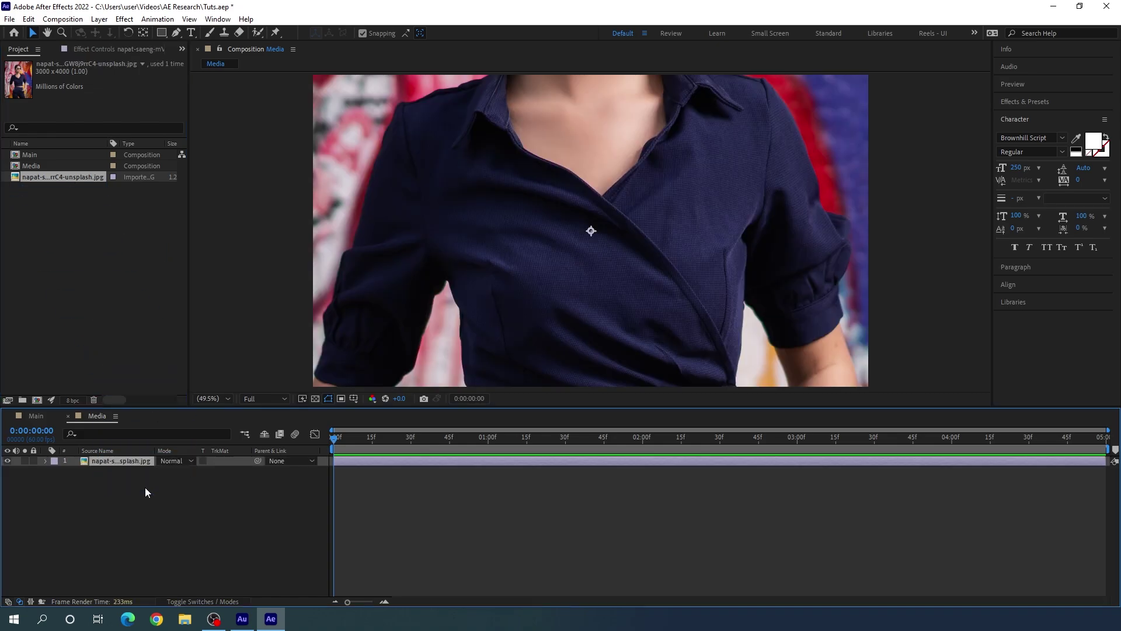
- Scale the photo layer to 66% and shift it down until the woman's whole head and shoulders are in frame
{"action": "key", "text": "s"}
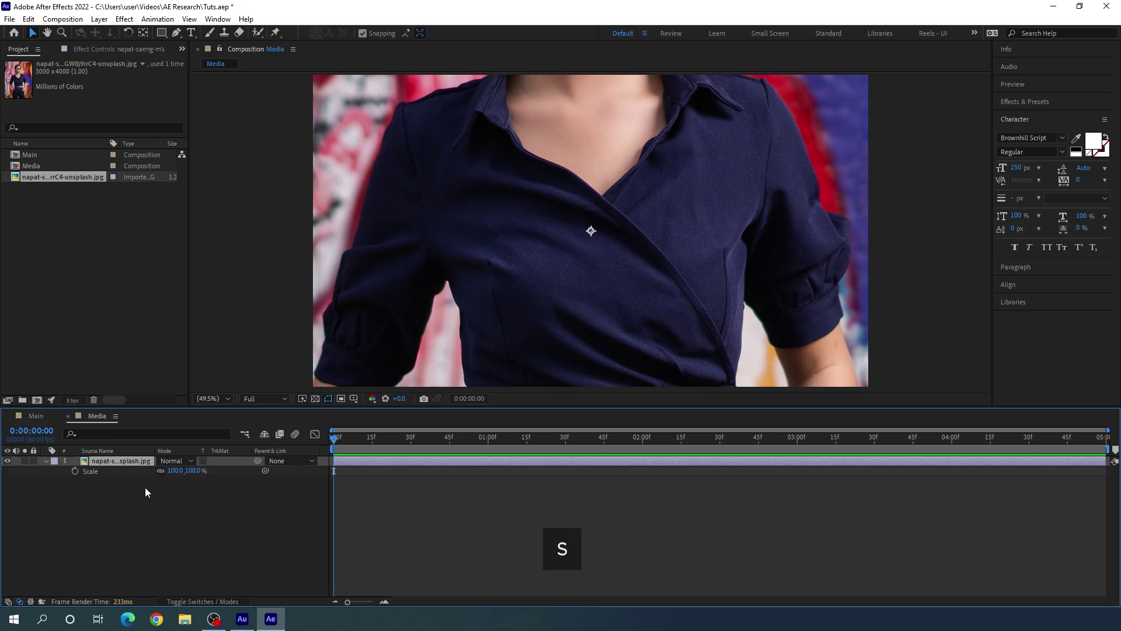
{"action": "left_click_drag", "start_coordinate": [191, 471], "coordinate": [185, 485]}
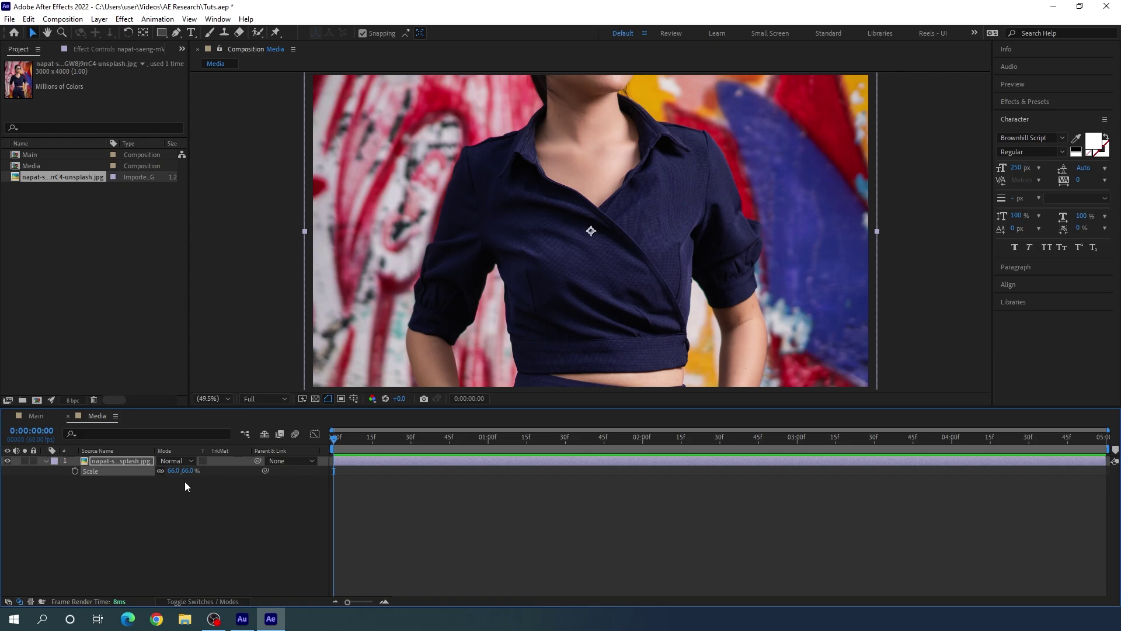
{"action": "key", "text": "shift+Down"}
{"action": "key", "text": "shift+Down"}
{"action": "key", "text": "shift+Down"}
{"action": "key", "text": "shift+Down"}
{"action": "key", "text": "shift+Down"}
{"action": "key", "text": "shift+Down"}
{"action": "key", "text": "shift+Down"}
{"action": "key", "text": "shift+Down"}
{"action": "key", "text": "shift+Down"}
{"action": "key", "text": "shift+Down"}
{"action": "key", "text": "shift+Down"}
{"action": "key", "text": "shift+Down"}
{"action": "key", "text": "shift+Down"}
{"action": "key", "text": "shift+Down"}
{"action": "key", "text": "shift+Down"}
{"action": "key", "text": "shift+Down"}
{"action": "key", "text": "shift+Down"}
{"action": "key", "text": "shift+Down"}
{"action": "key", "text": "shift+Down"}
{"action": "key", "text": "shift+Down"}
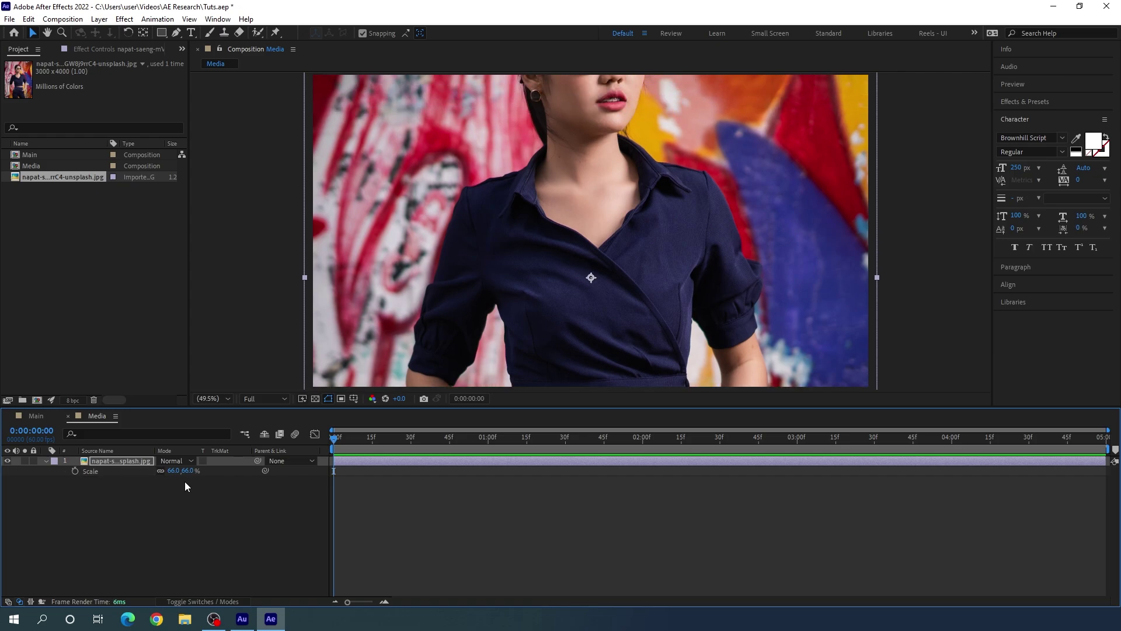
{"action": "key", "text": "shift+Down"}
{"action": "key", "text": "shift+Down"}
{"action": "key", "text": "shift+Down"}
{"action": "key", "text": "shift+Down"}
{"action": "key", "text": "shift+Down"}
{"action": "key", "text": "shift+Down"}
{"action": "key", "text": "shift+Down"}
{"action": "key", "text": "shift+Down"}
{"action": "key", "text": "shift+Down"}
{"action": "key", "text": "shift+Down"}
{"action": "key", "text": "shift+Down"}
{"action": "key", "text": "shift+Down"}
{"action": "key", "text": "shift+Down"}
{"action": "key", "text": "shift+Down"}
{"action": "key", "text": "shift+Down"}
{"action": "key", "text": "shift+Down"}
{"action": "key", "text": "shift+Down"}
{"action": "key", "text": "shift+Down"}
{"action": "key", "text": "shift+Down"}
{"action": "key", "text": "shift+Down"}
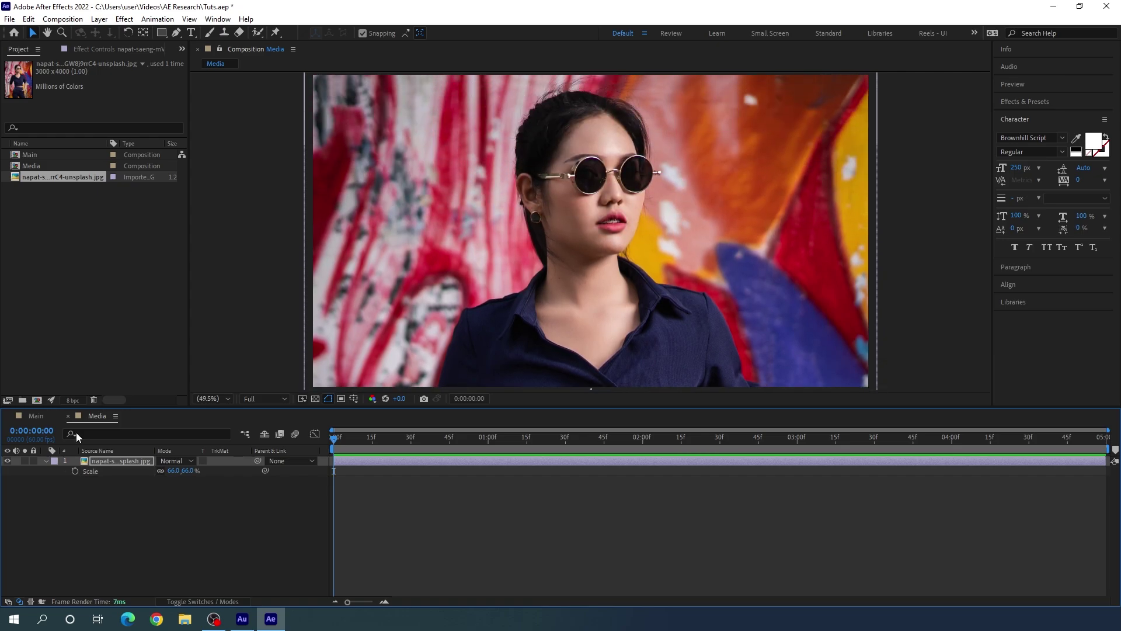
- Add the Media composition to Main and set a scale keyframe for it at 0:00:04:59
{"action": "left_click", "coordinate": [36, 417]}
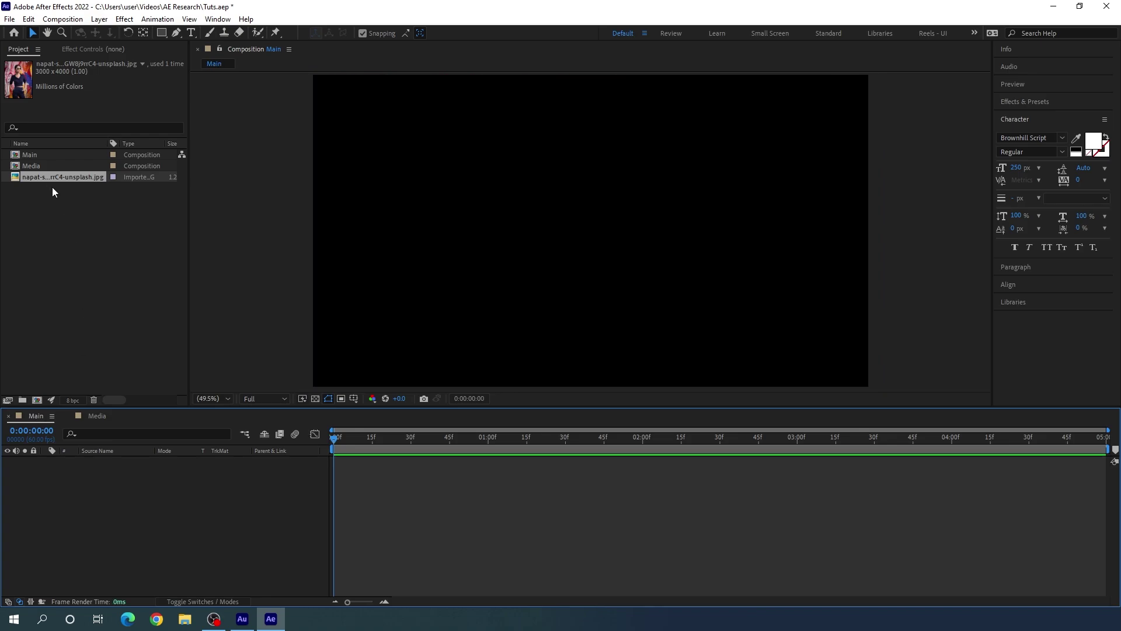
{"action": "left_click_drag", "start_coordinate": [43, 167], "coordinate": [134, 500]}
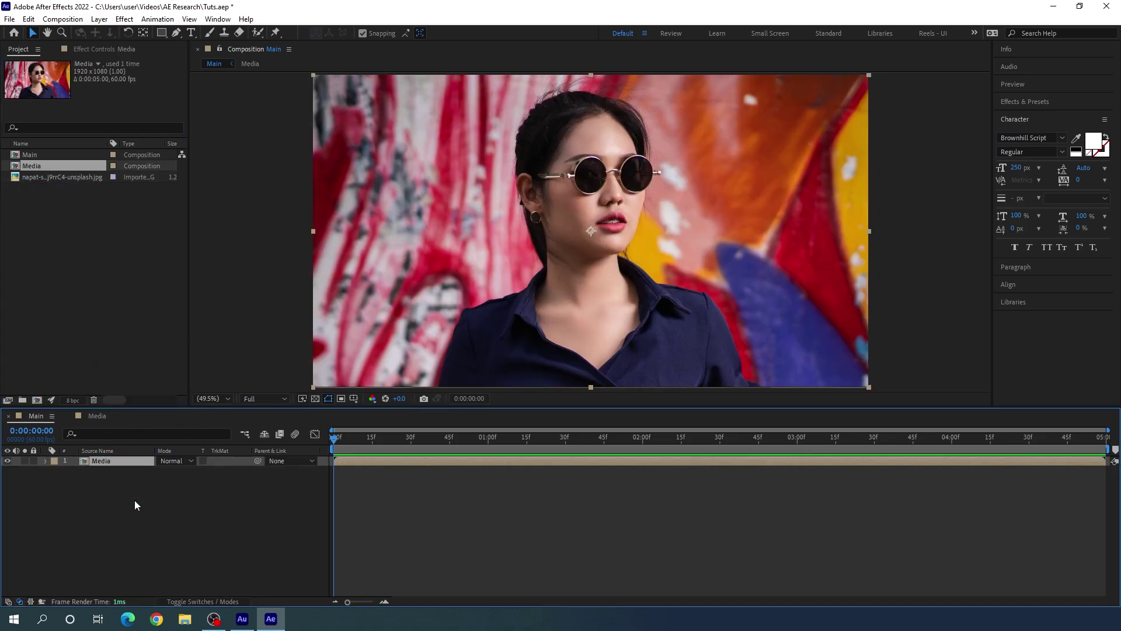
{"action": "key", "text": "space"}
{"action": "key", "text": "s"}
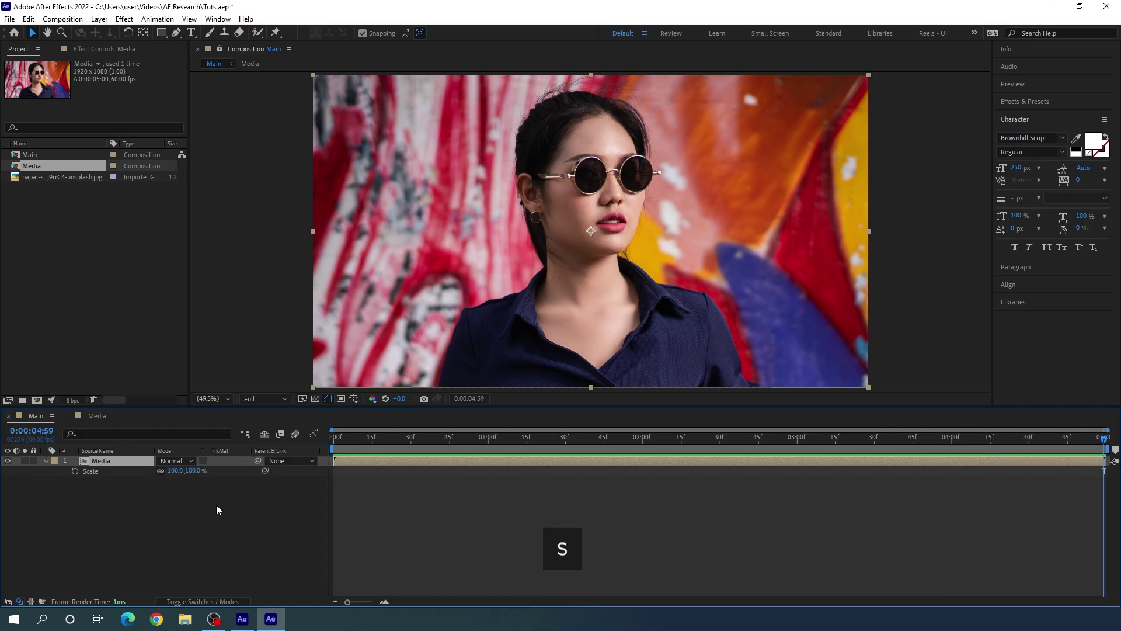
{"action": "left_click", "coordinate": [75, 472]}
- Keyframe the Media layer's scale at 120% at 0:00:00:00, scrub through the animation and collapse the layer
{"action": "left_click_drag", "start_coordinate": [438, 447], "coordinate": [321, 450]}
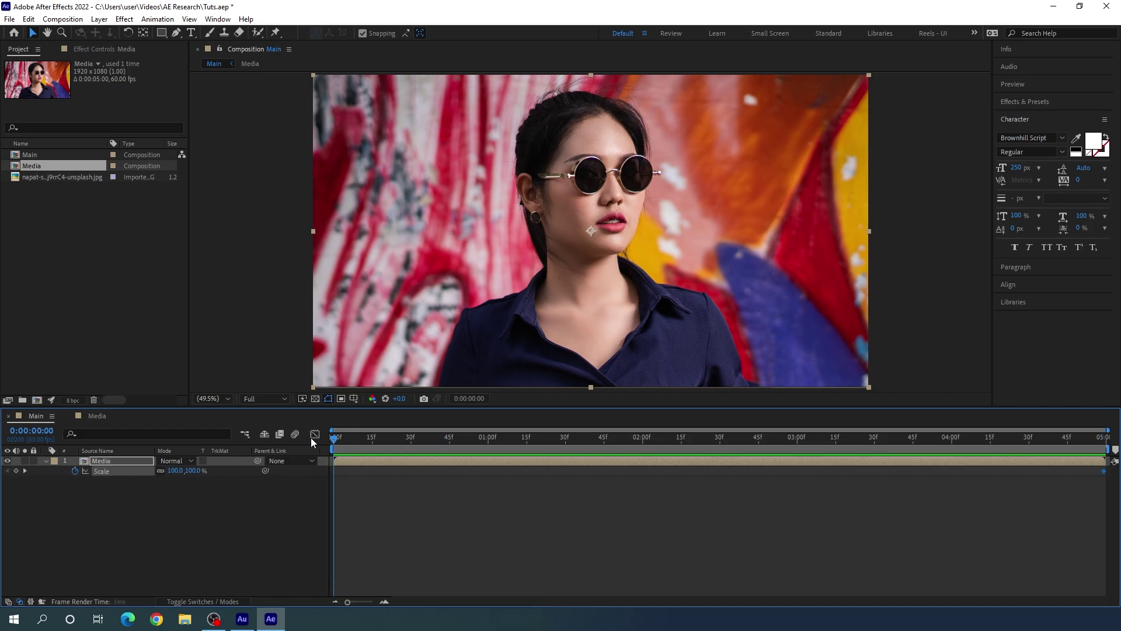
{"action": "left_click", "coordinate": [194, 471]}
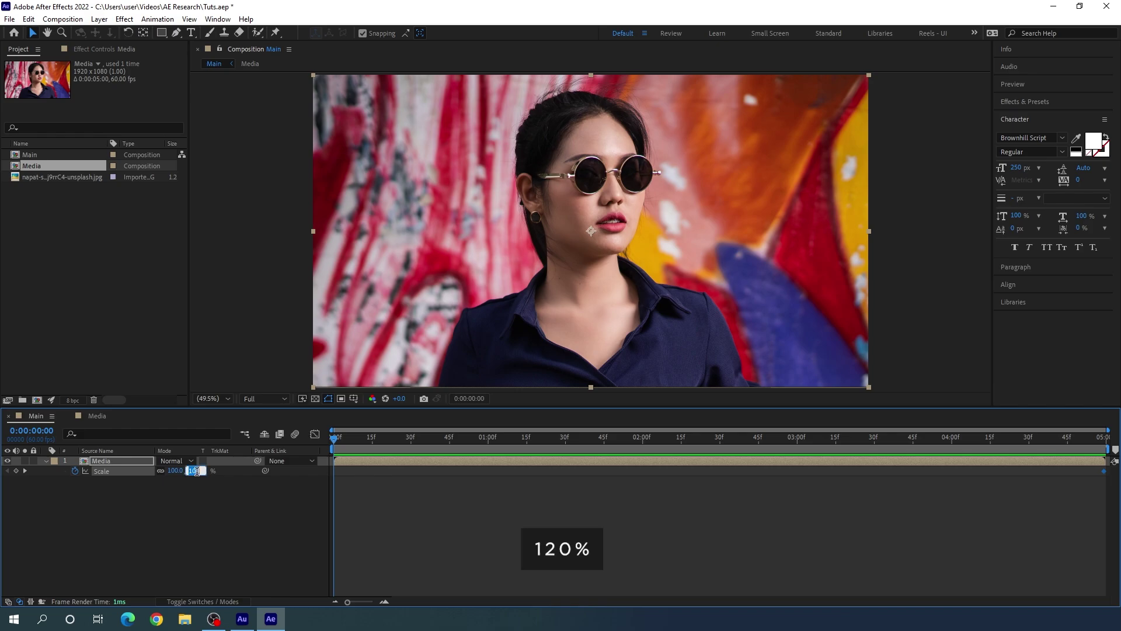
{"action": "type", "text": "120"}
{"action": "key", "text": "Return"}
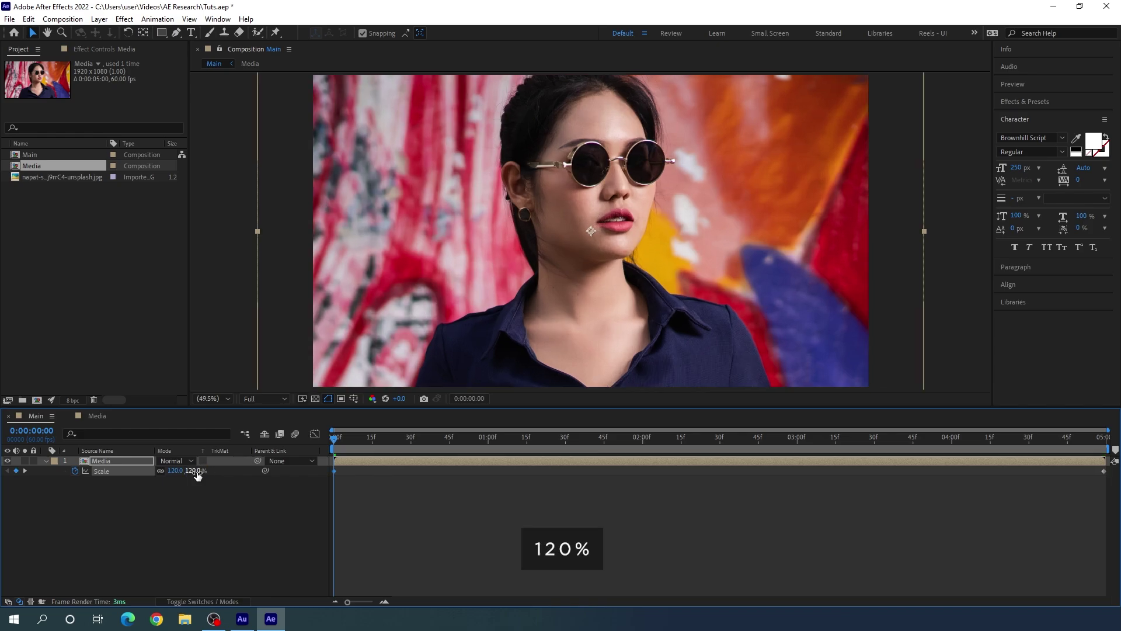
{"action": "left_click_drag", "start_coordinate": [338, 453], "coordinate": [409, 424]}
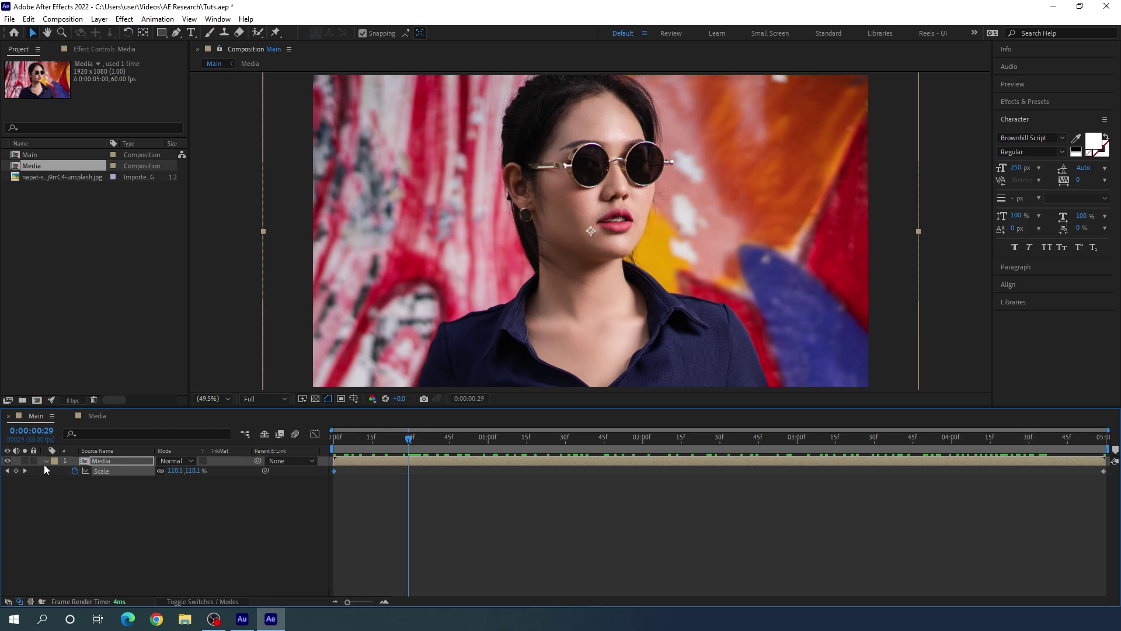
{"action": "left_click", "coordinate": [45, 460]}
{"action": "left_click", "coordinate": [175, 494]}
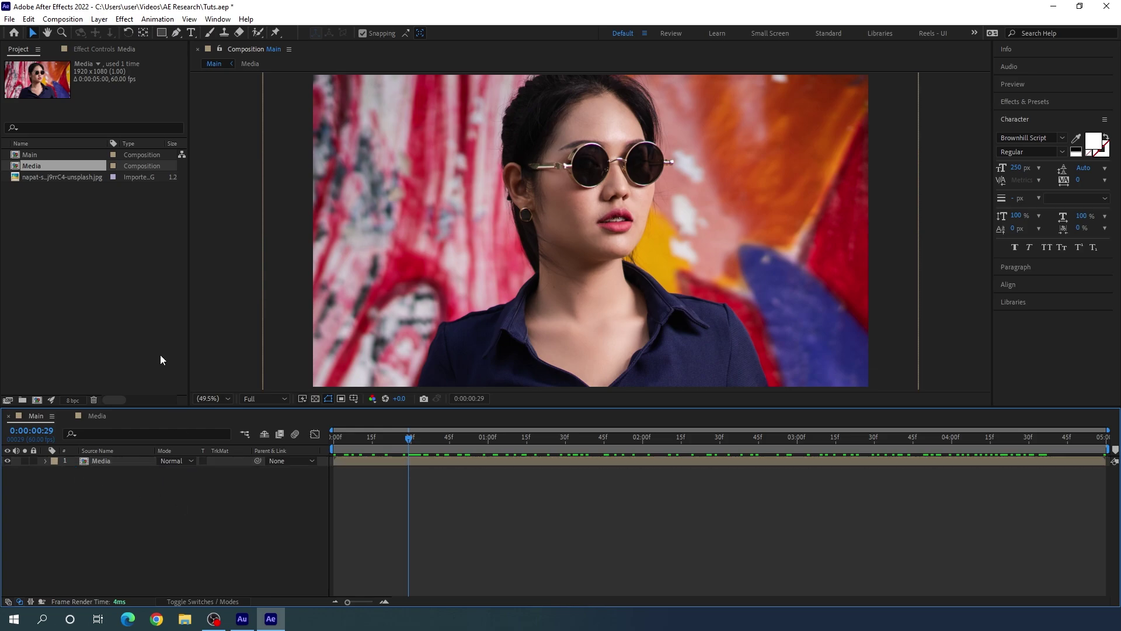
- Create a white 1920 x 1080 px solid layer named Noise in the Main composition
{"action": "left_click", "coordinate": [99, 18]}
{"action": "mouse_move", "coordinate": [117, 32]}
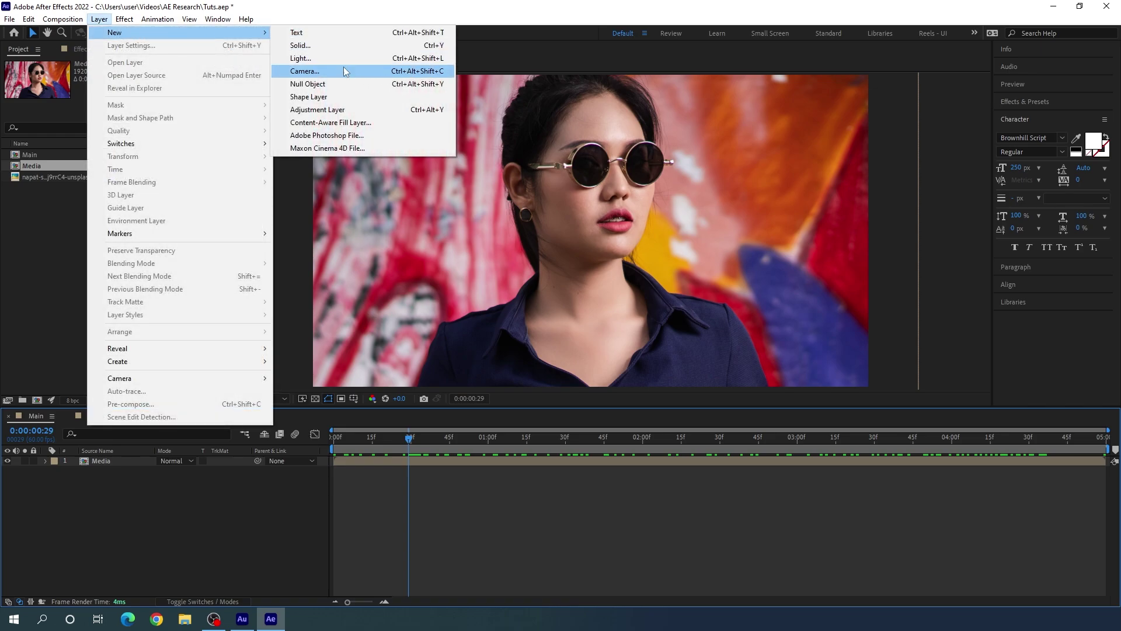
{"action": "left_click", "coordinate": [317, 48]}
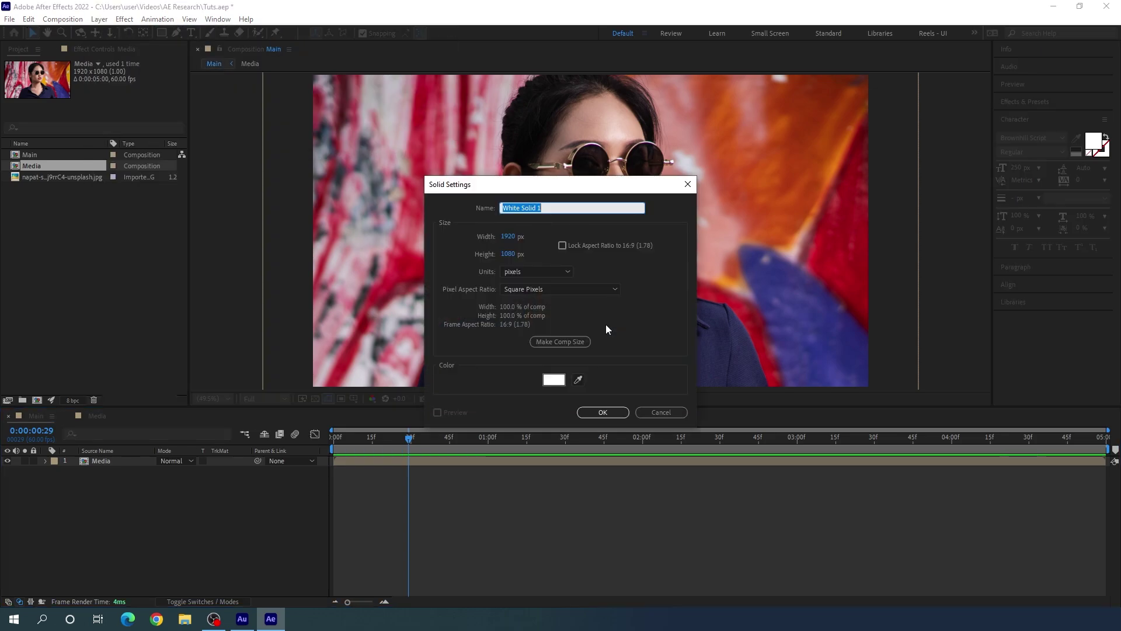
{"action": "type", "text": "No"}
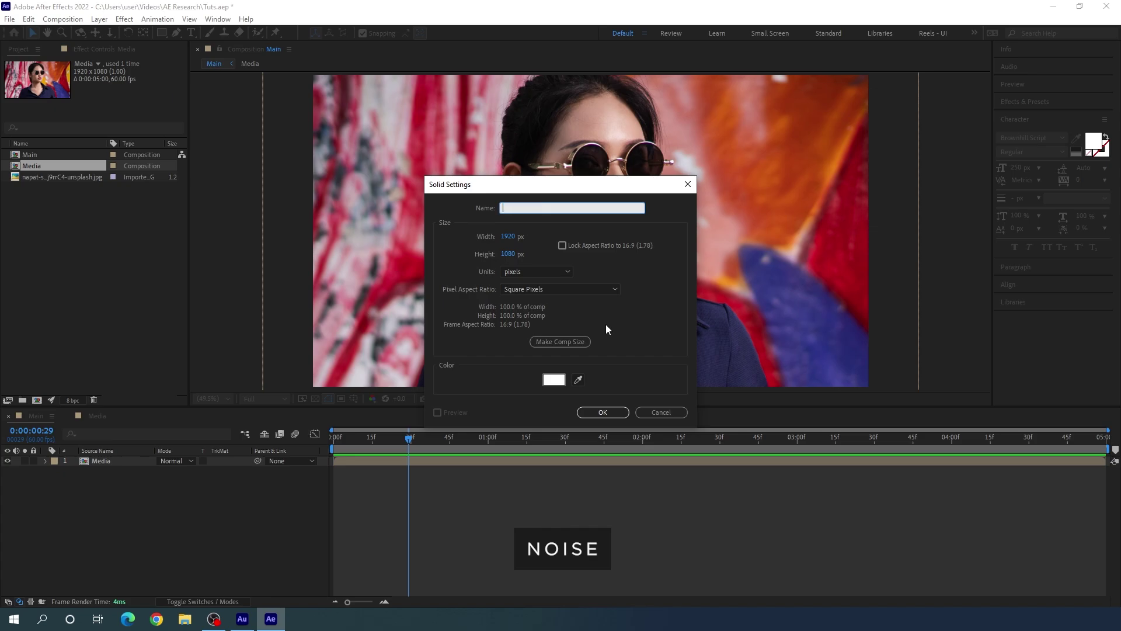
{"action": "type", "text": "ise"}
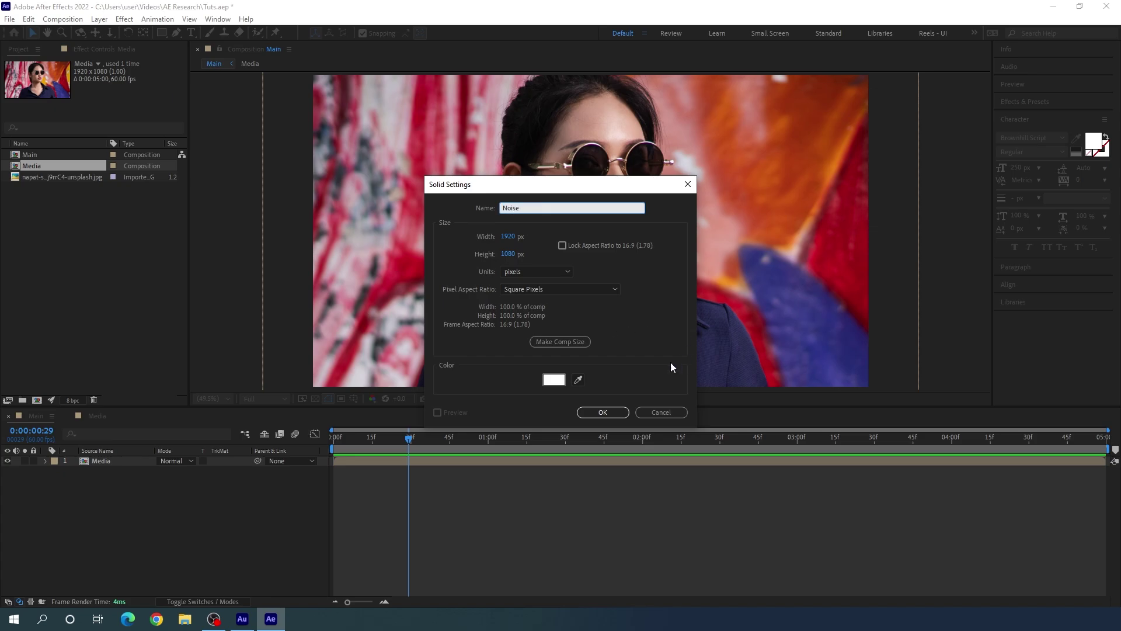
{"action": "left_click", "coordinate": [602, 412]}
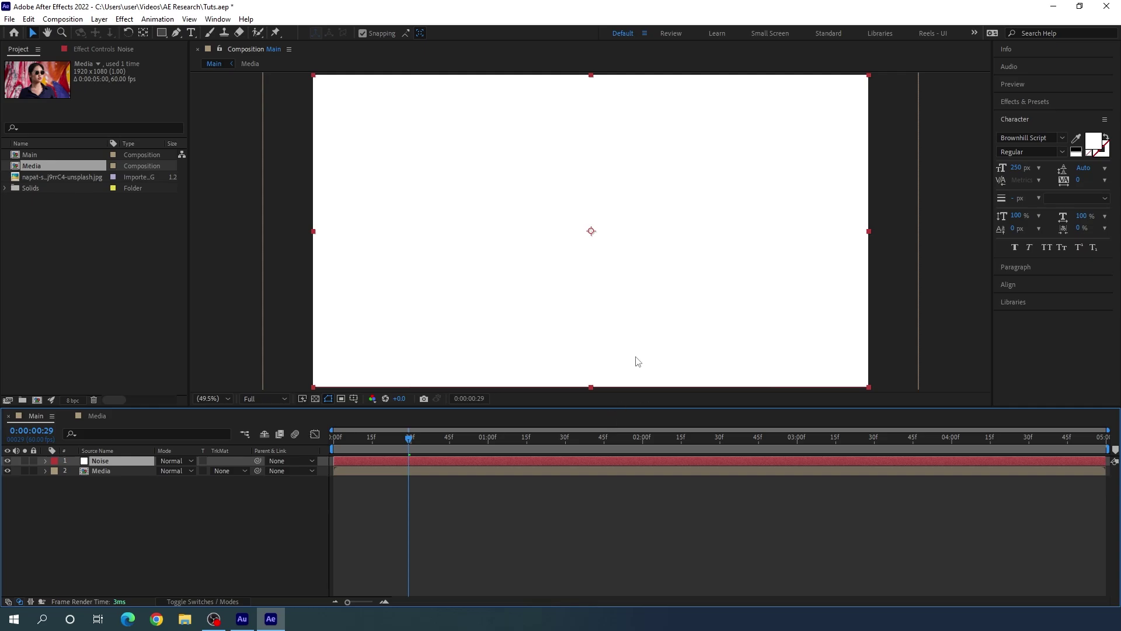
- Apply the Fractal Noise effect to the Noise layer and set its fractal type to Dynamic
{"action": "left_click", "coordinate": [1041, 103]}
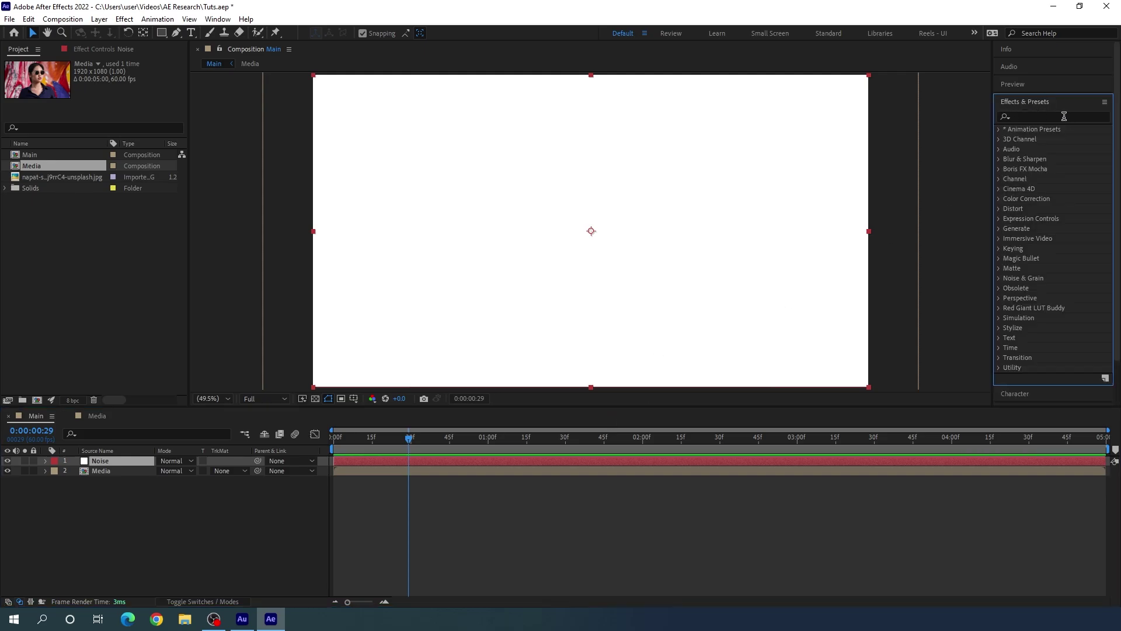
{"action": "left_click", "coordinate": [222, 20]}
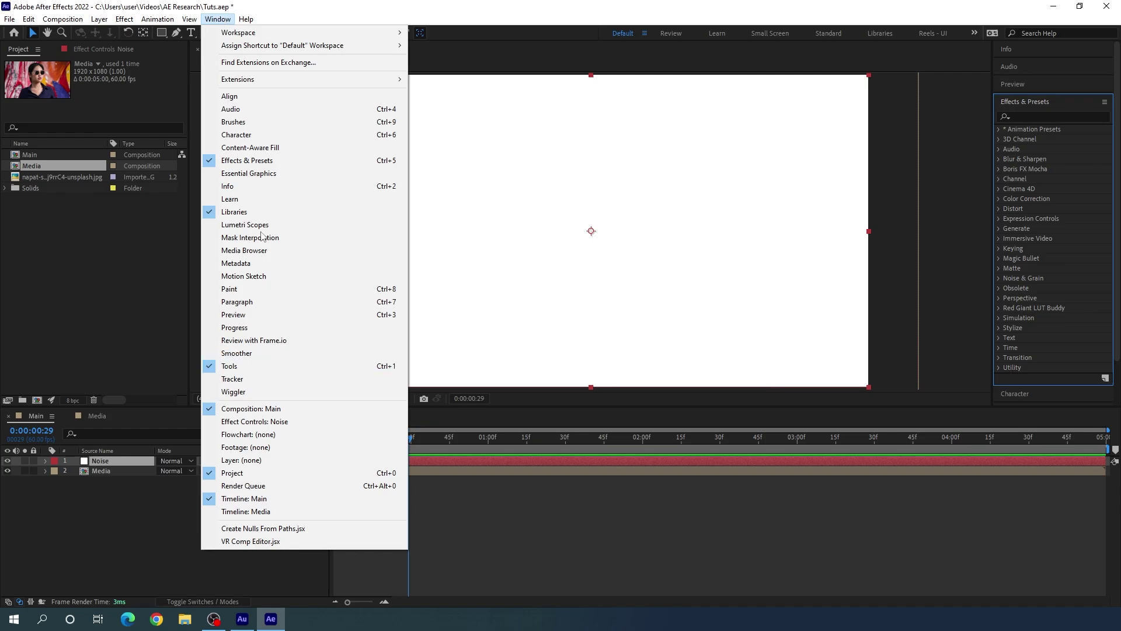
{"action": "left_click", "coordinate": [247, 160]}
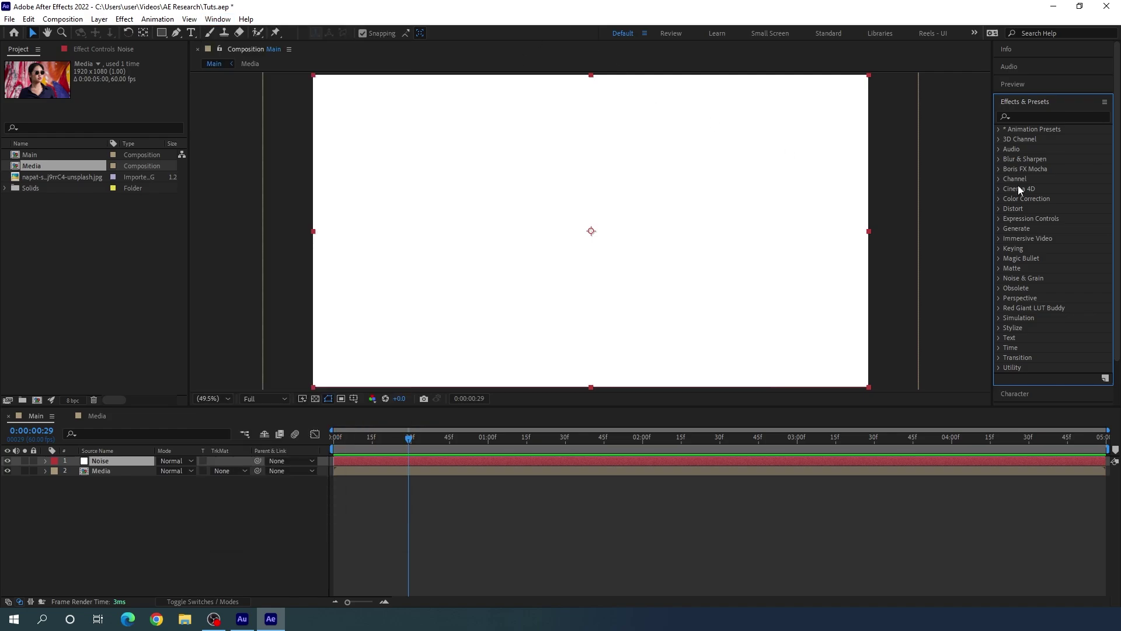
{"action": "left_click", "coordinate": [1041, 115]}
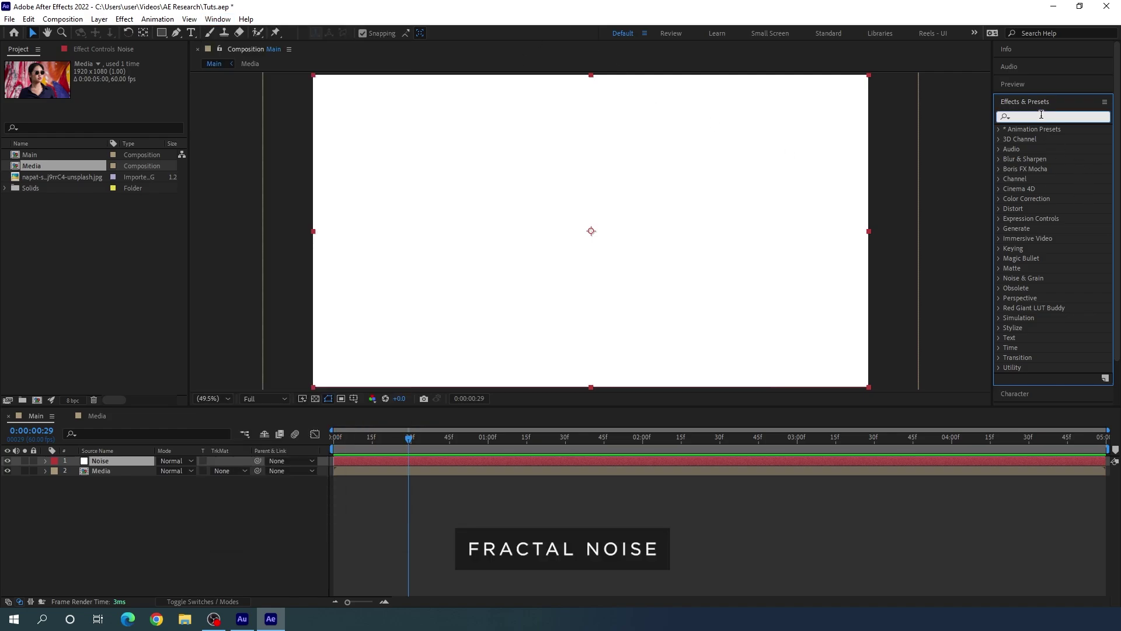
{"action": "type", "text": "noise"}
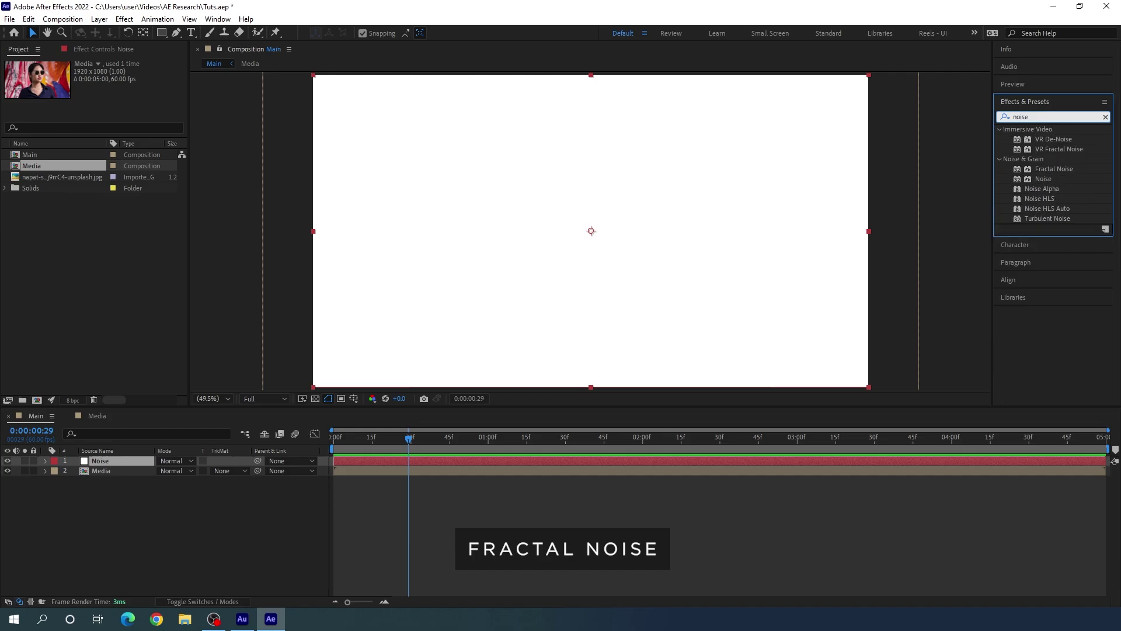
{"action": "left_click_drag", "start_coordinate": [1057, 168], "coordinate": [615, 257]}
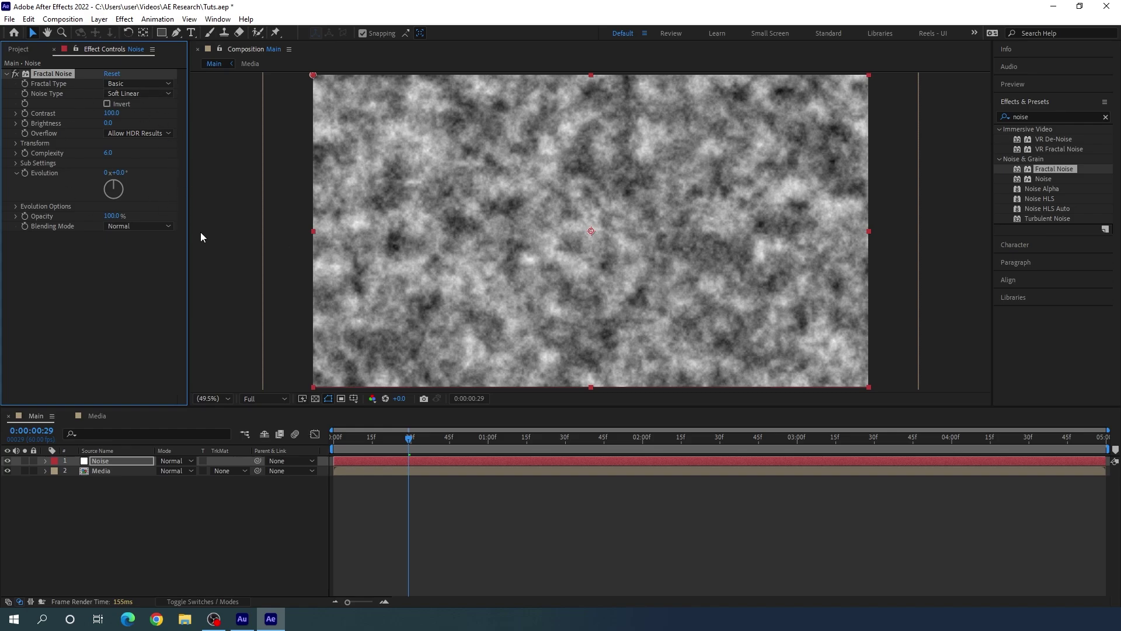
{"action": "left_click", "coordinate": [136, 85]}
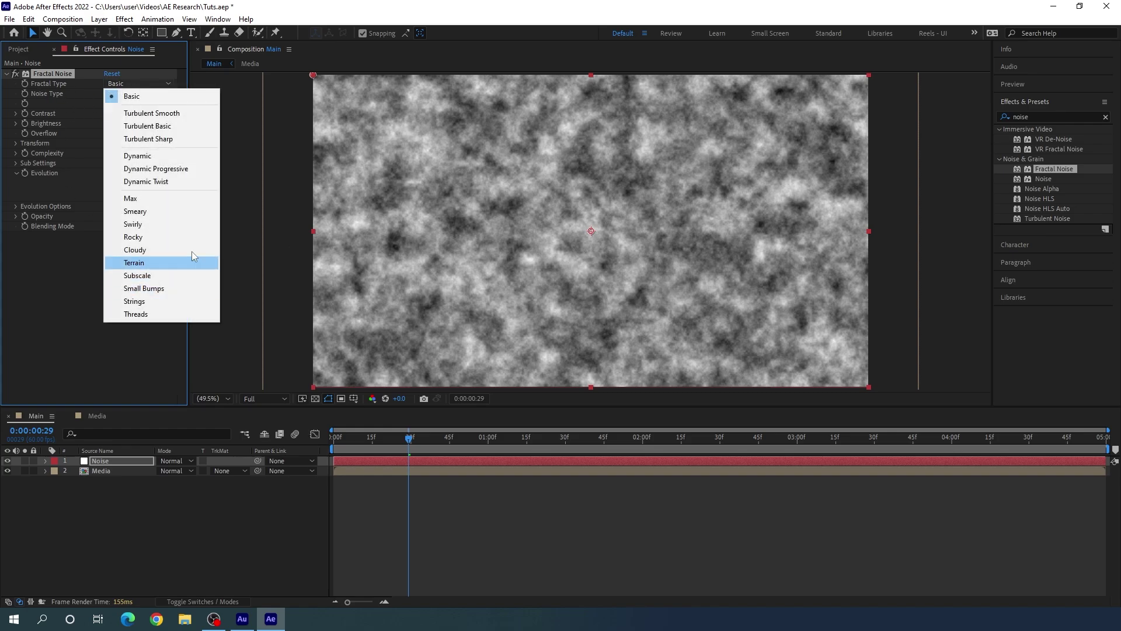
{"action": "left_click", "coordinate": [140, 156]}
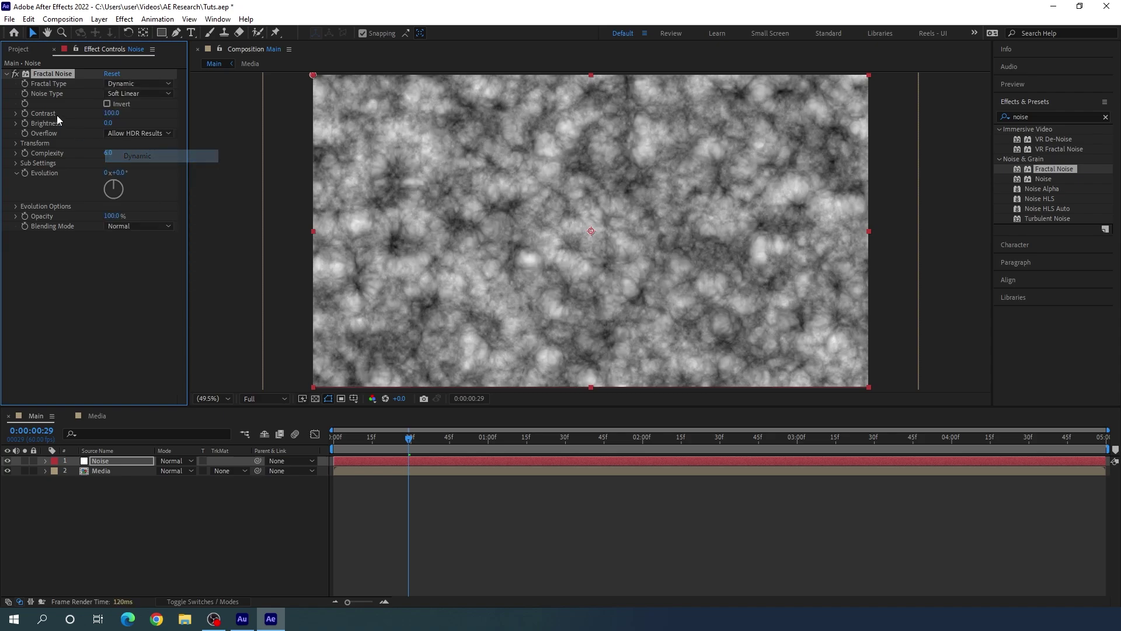
- Set the Fractal Noise effect's noise type to Block and its contrast to 60
{"action": "left_click", "coordinate": [131, 95]}
{"action": "left_click", "coordinate": [143, 109]}
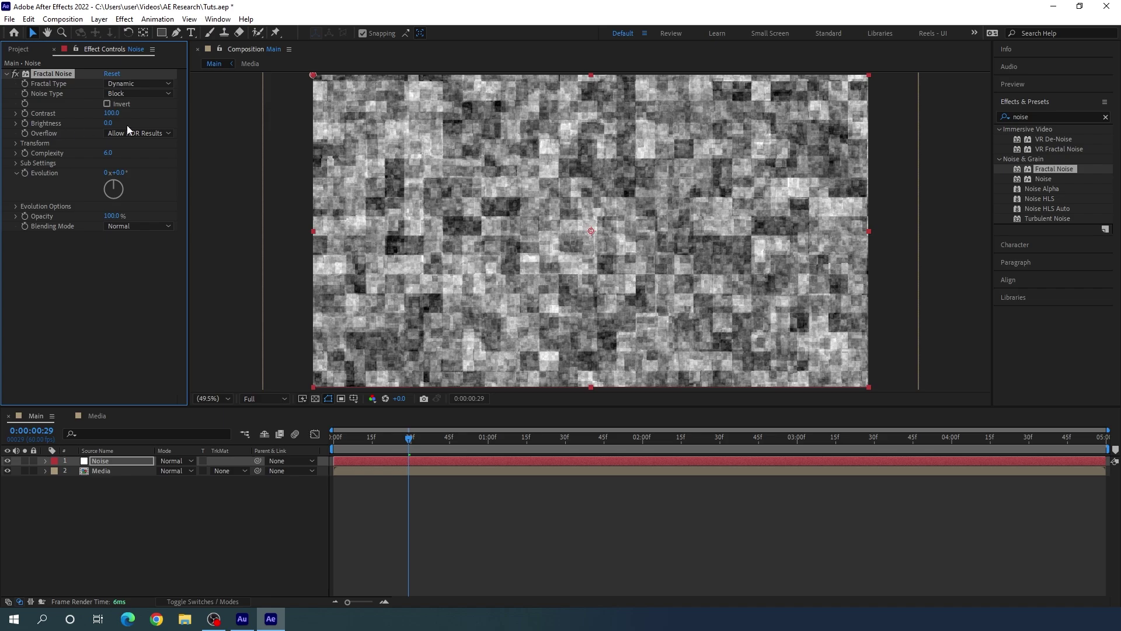
{"action": "left_click", "coordinate": [116, 116]}
{"action": "type", "text": "60"}
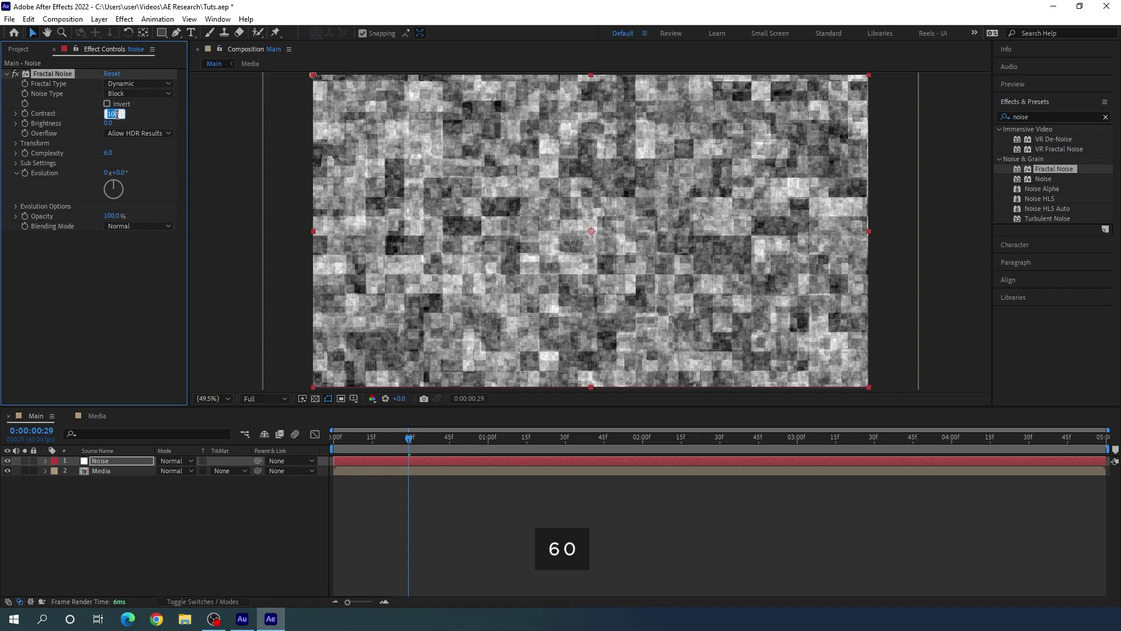
{"action": "key", "text": "Return"}
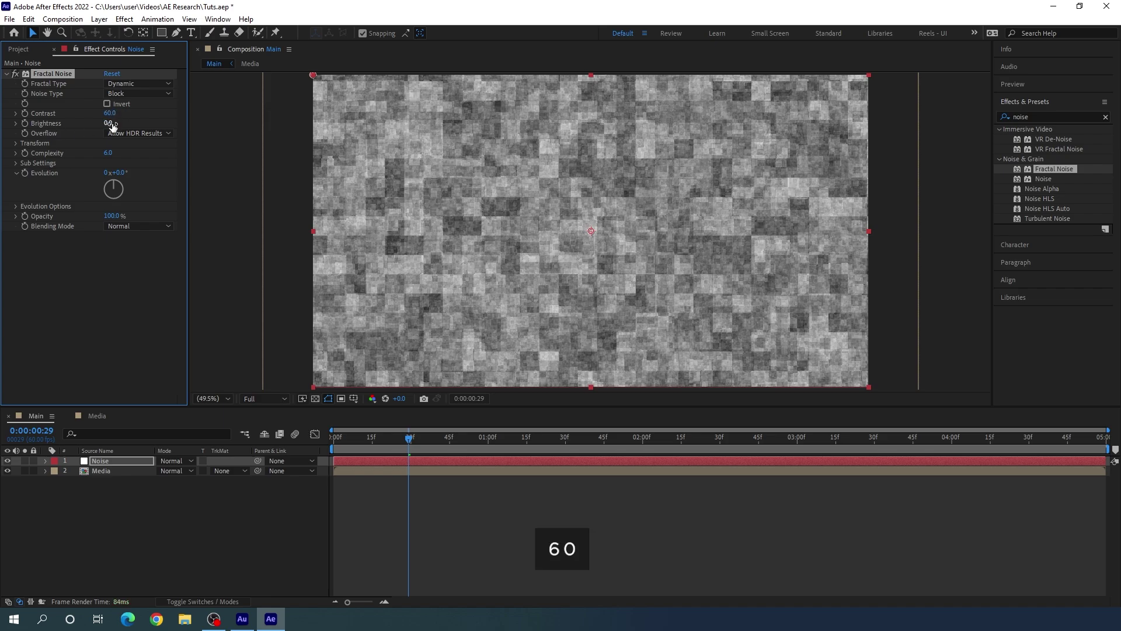
- Set the Fractal Noise brightness to -60 and its complexity to 1.2
{"action": "left_click", "coordinate": [111, 123]}
{"action": "type", "text": "-60"}
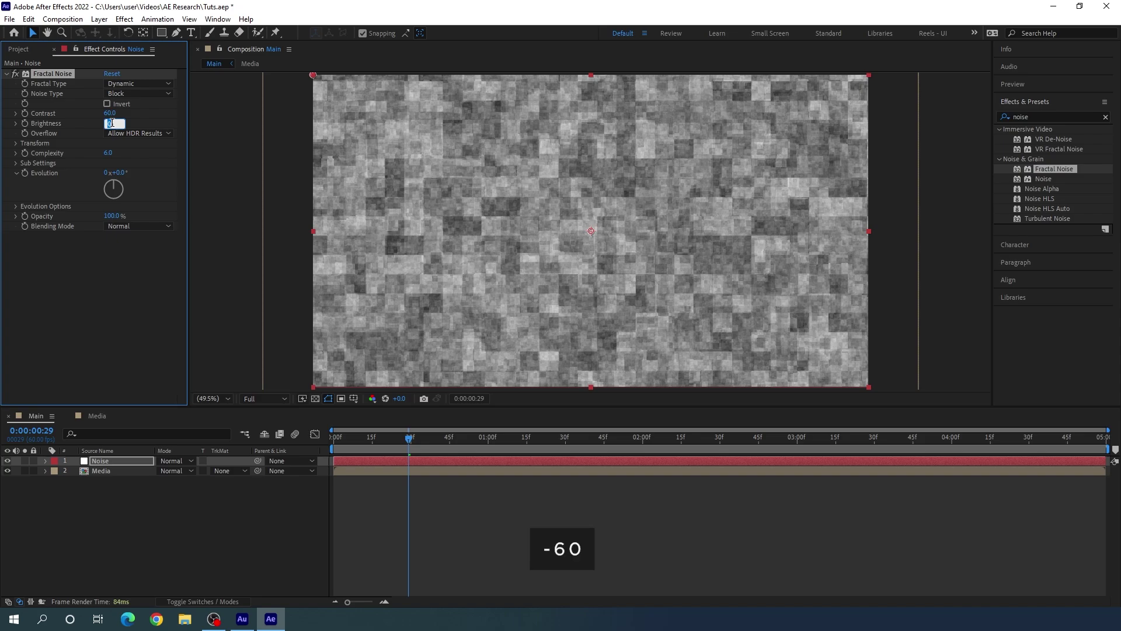
{"action": "key", "text": "Return"}
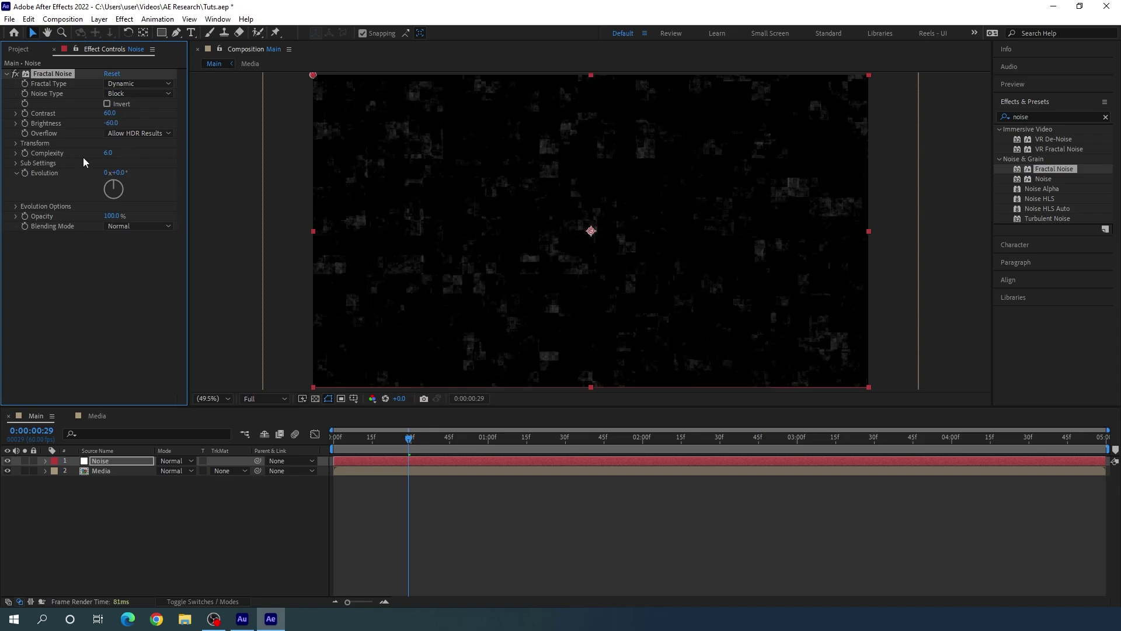
{"action": "left_click", "coordinate": [108, 153]}
{"action": "type", "text": "1.2"}
{"action": "key", "text": "Return"}
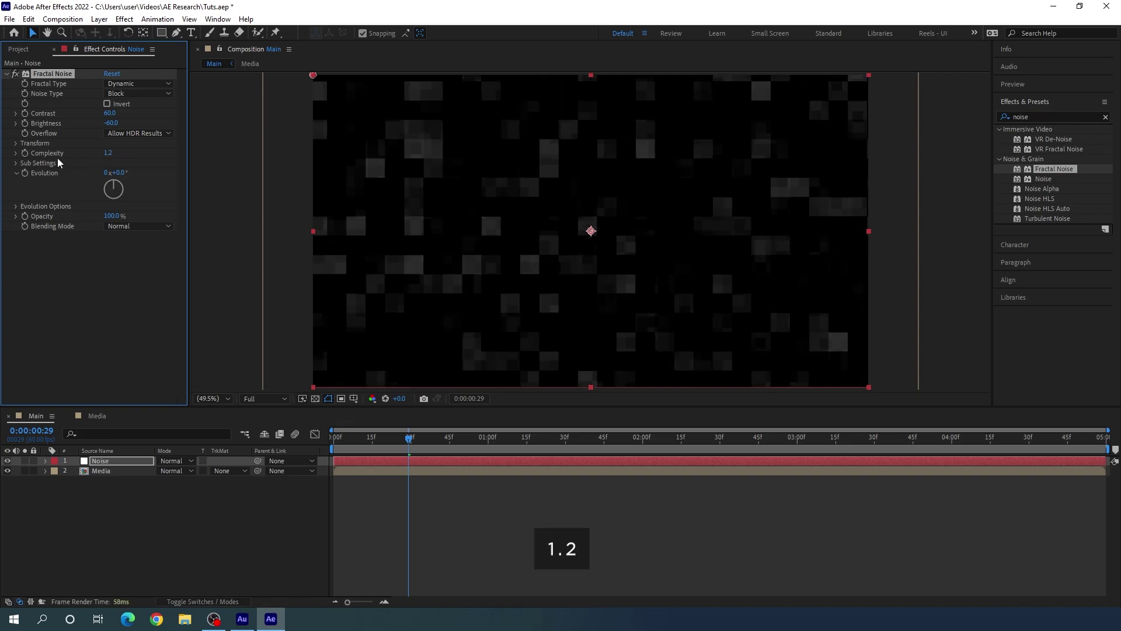
- Set the uniform scale in the Fractal Noise transform settings to 400
{"action": "left_click", "coordinate": [17, 144]}
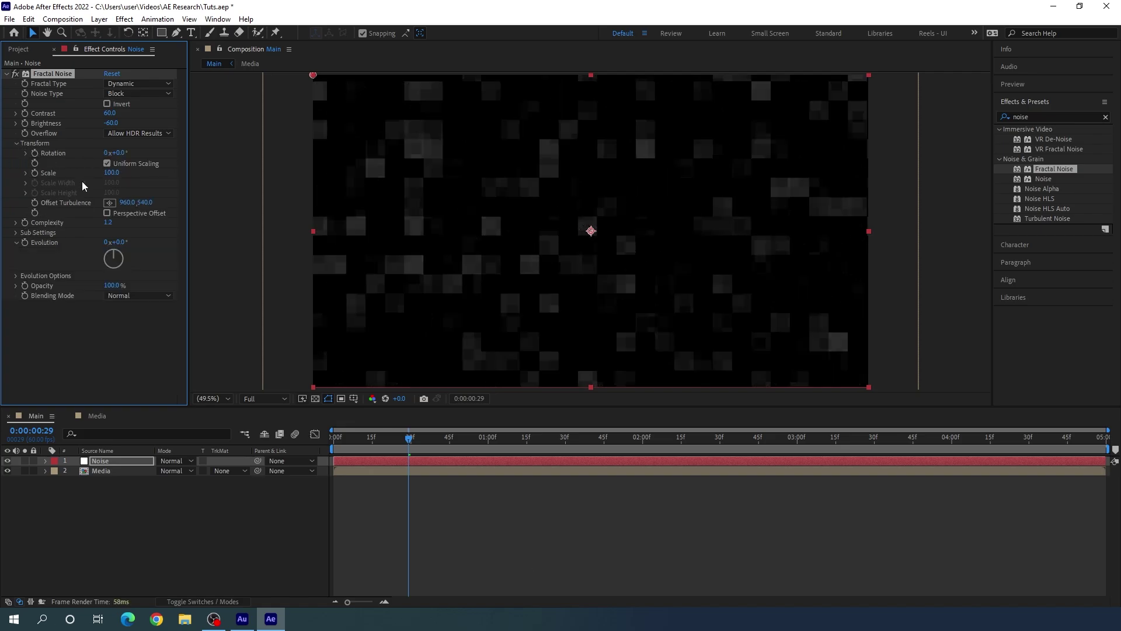
{"action": "left_click", "coordinate": [111, 174]}
{"action": "type", "text": "400"}
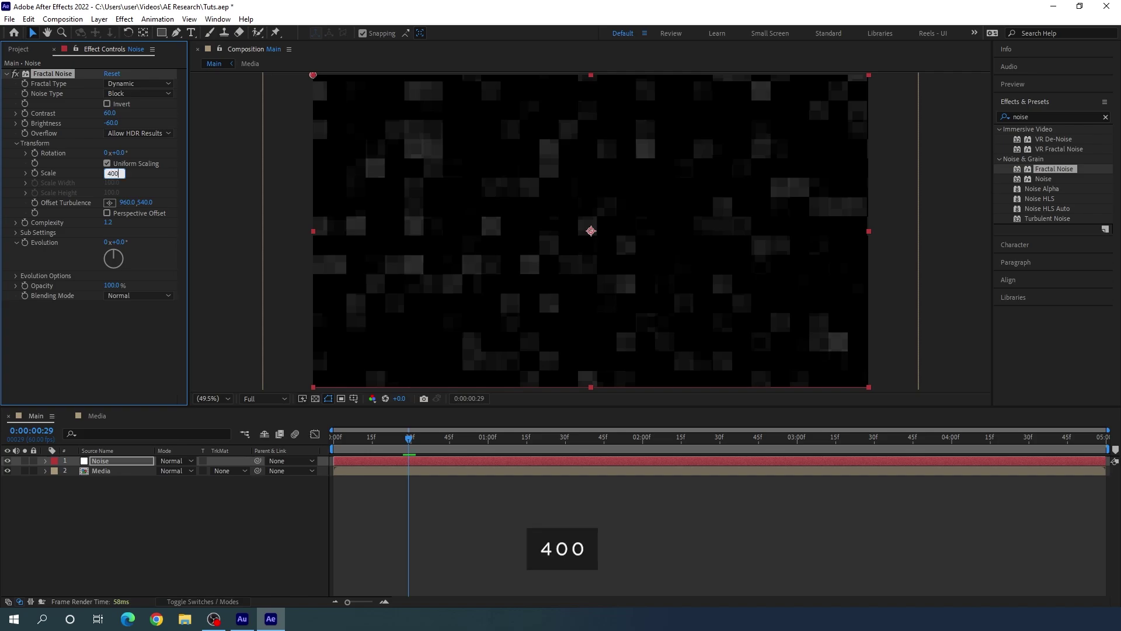
{"action": "key", "text": "Return"}
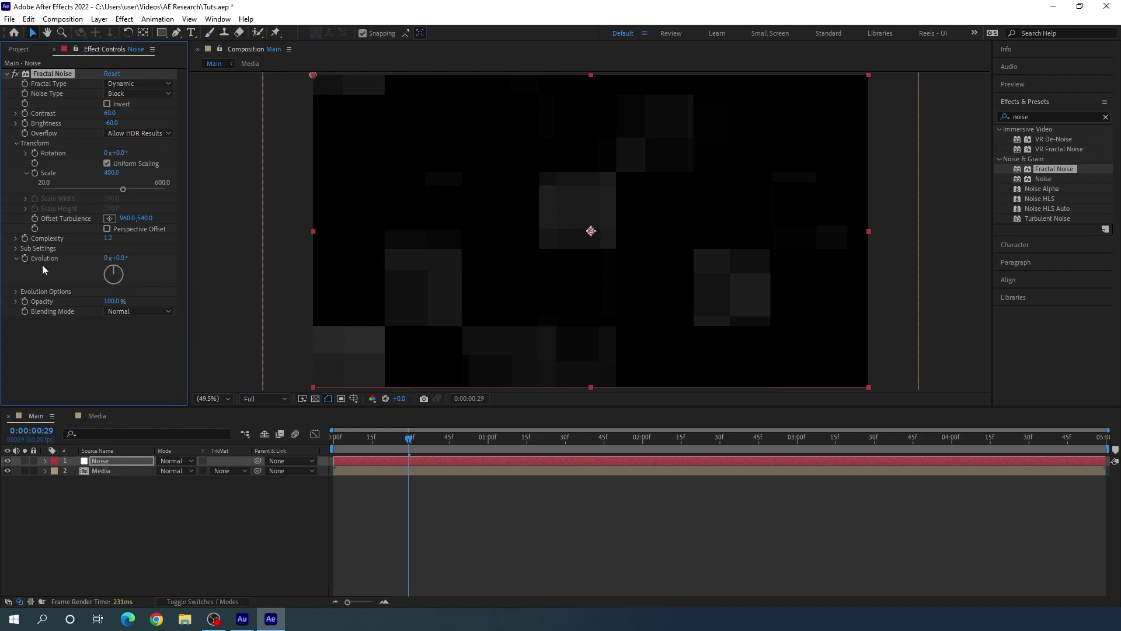
- Drive the Fractal Noise evolution with the expression time*100, collapse the Noise layer and scrub through the animation
{"action": "left_click_drag", "start_coordinate": [111, 270], "coordinate": [145, 259]}
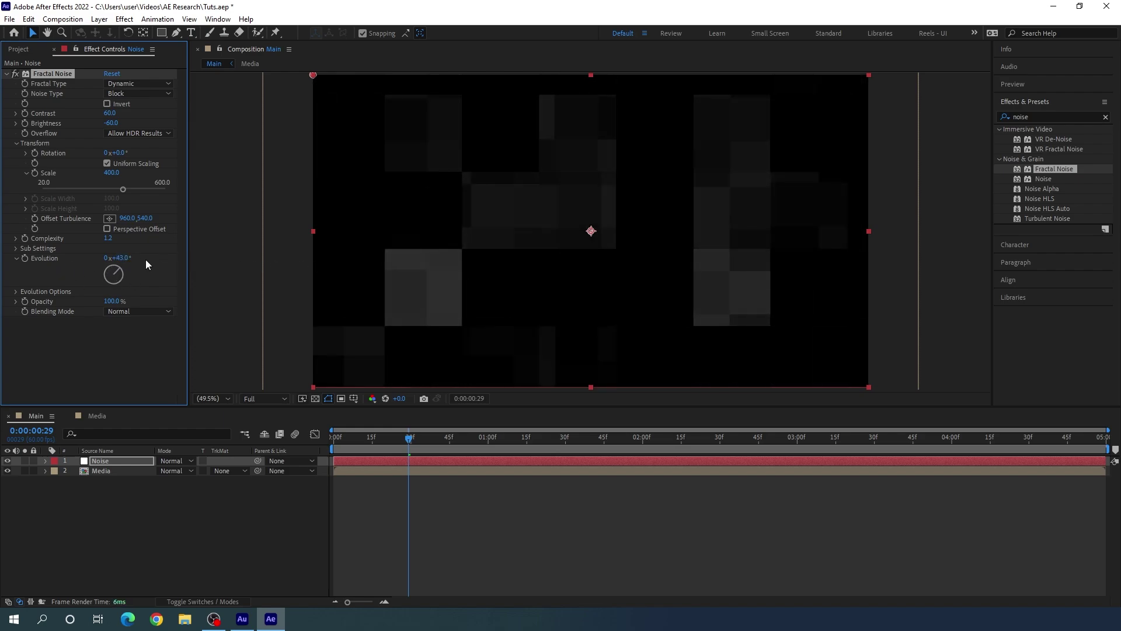
{"action": "key", "text": "ctrl+z"}
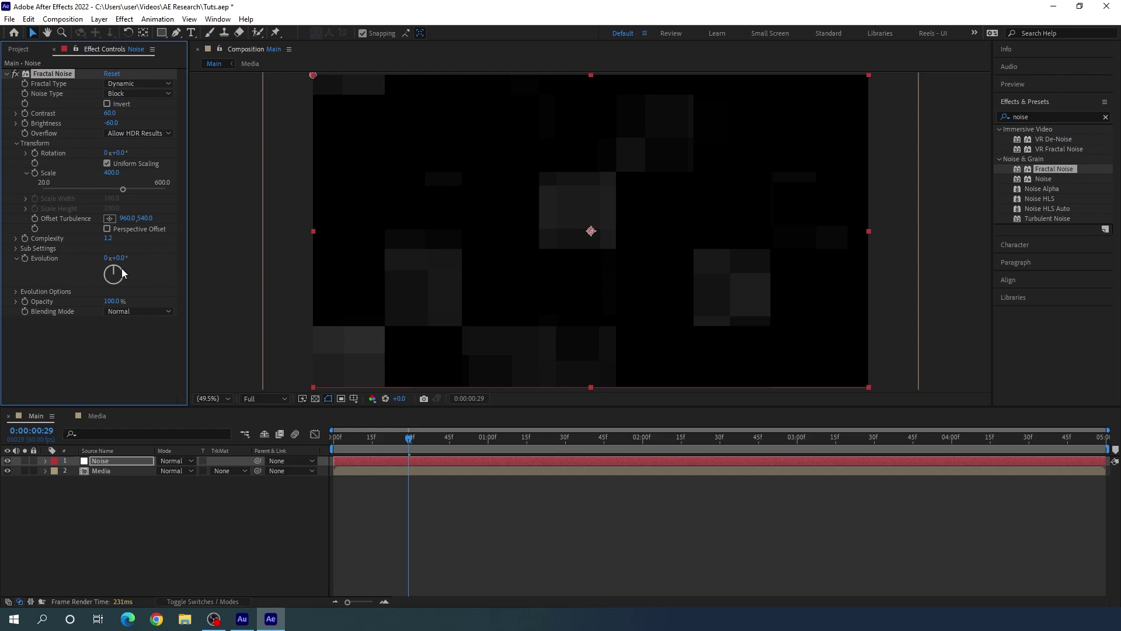
{"action": "key", "text": "alt"}
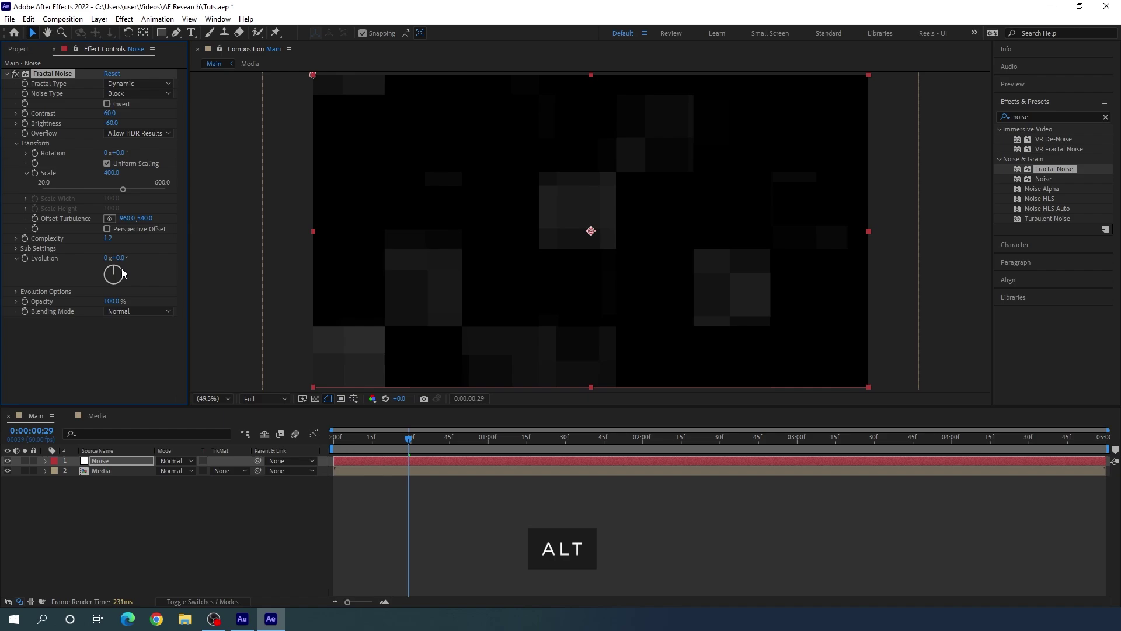
{"action": "left_click", "coordinate": [26, 259], "text": "alt"}
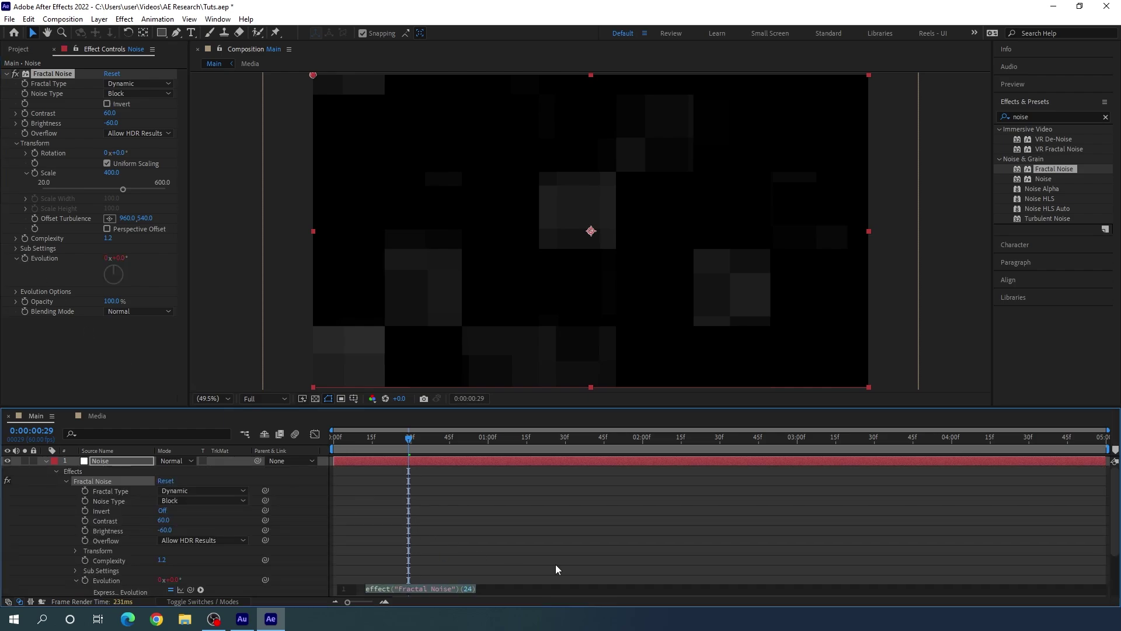
{"action": "type", "text": "ti"}
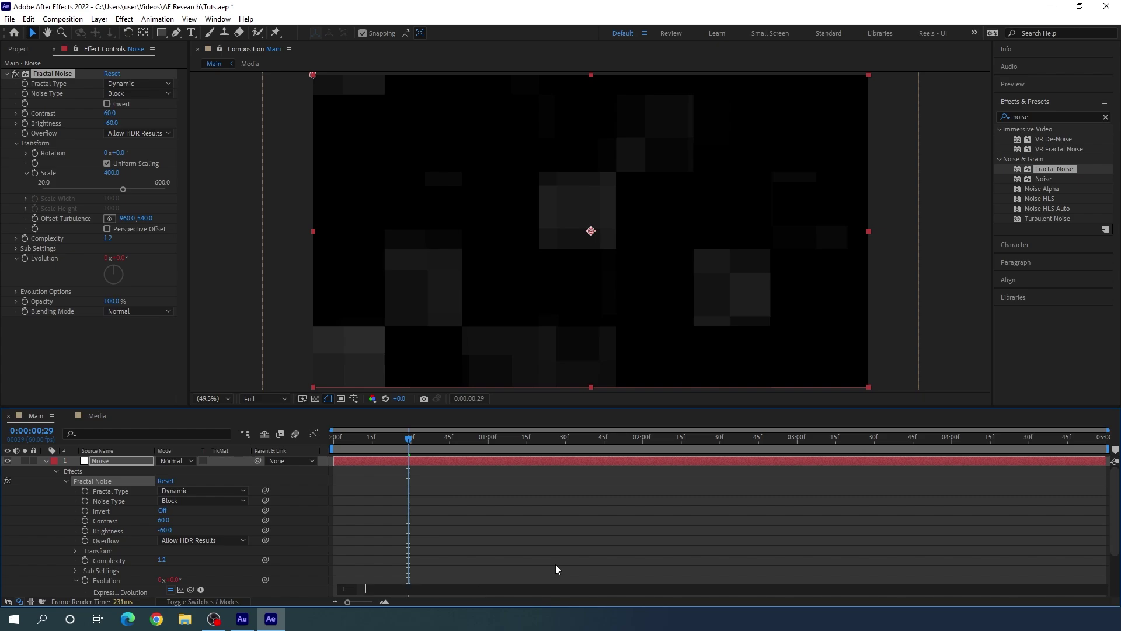
{"action": "type", "text": "me"}
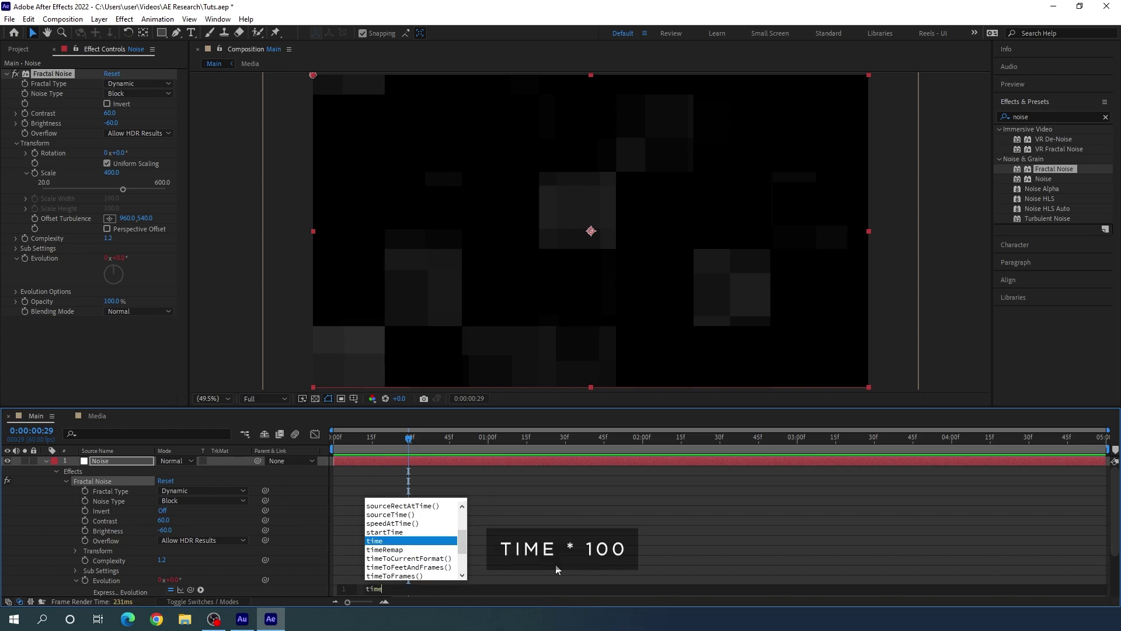
{"action": "type", "text": "*100"}
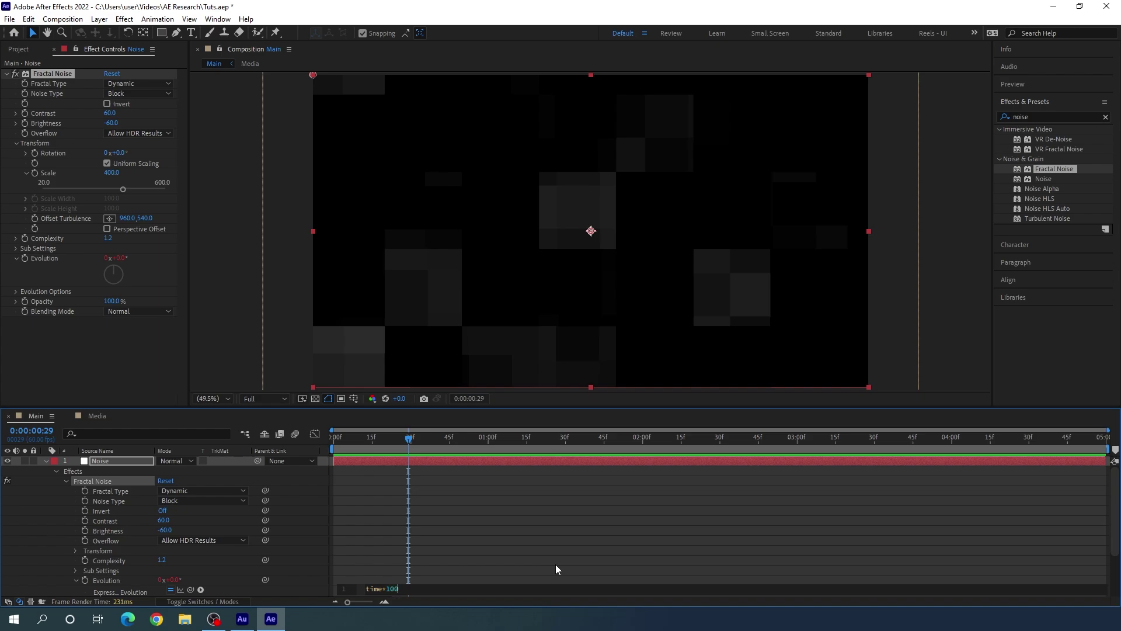
{"action": "left_click", "coordinate": [555, 564]}
{"action": "left_click", "coordinate": [45, 462]}
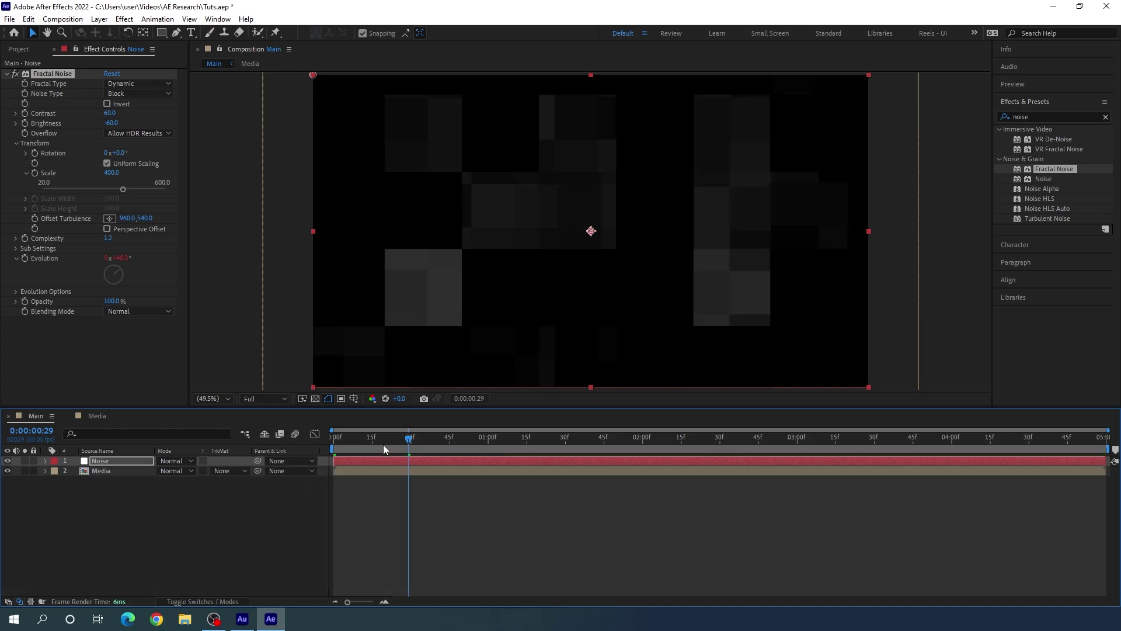
{"action": "left_click_drag", "start_coordinate": [383, 444], "coordinate": [538, 458]}
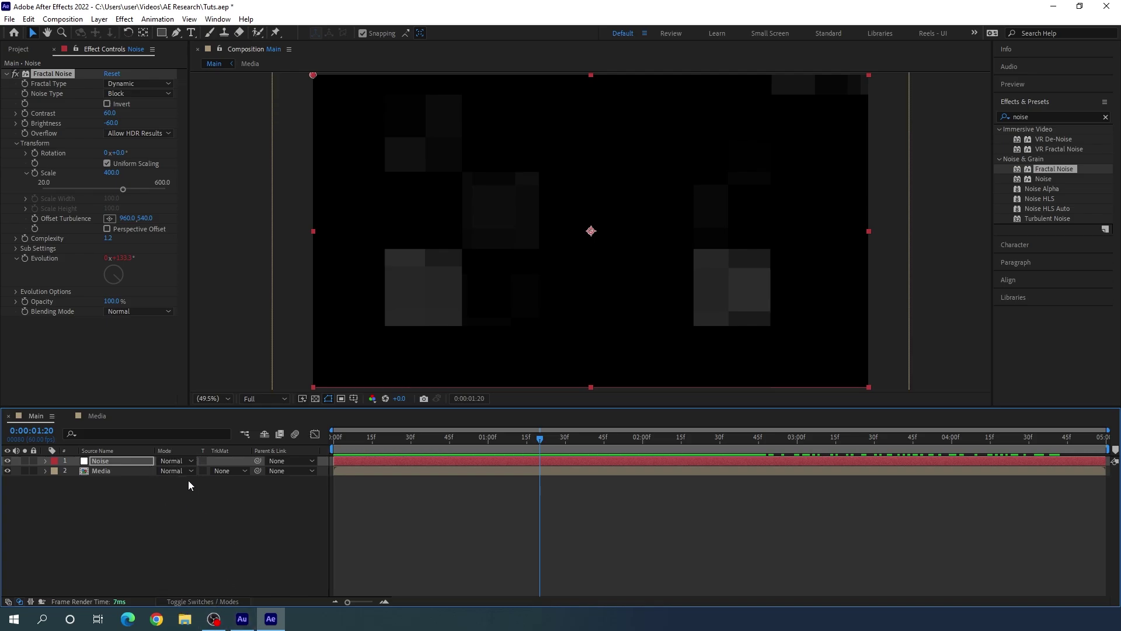
- Set the Noise layer's blending mode to Add and preview the composition
{"action": "left_click", "coordinate": [176, 461]}
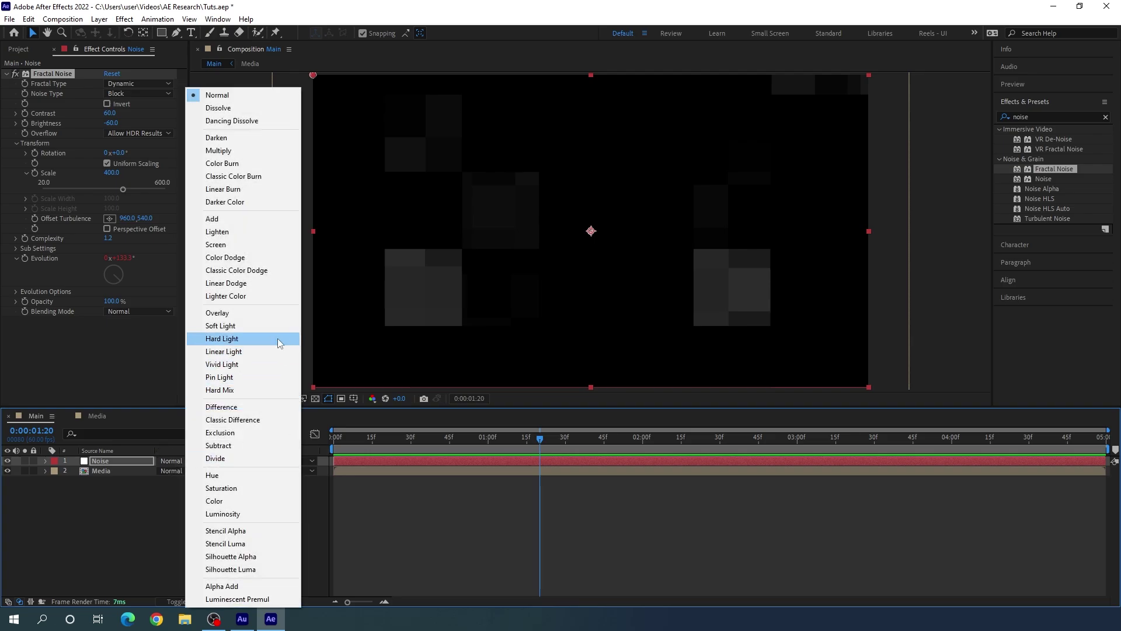
{"action": "left_click", "coordinate": [229, 221]}
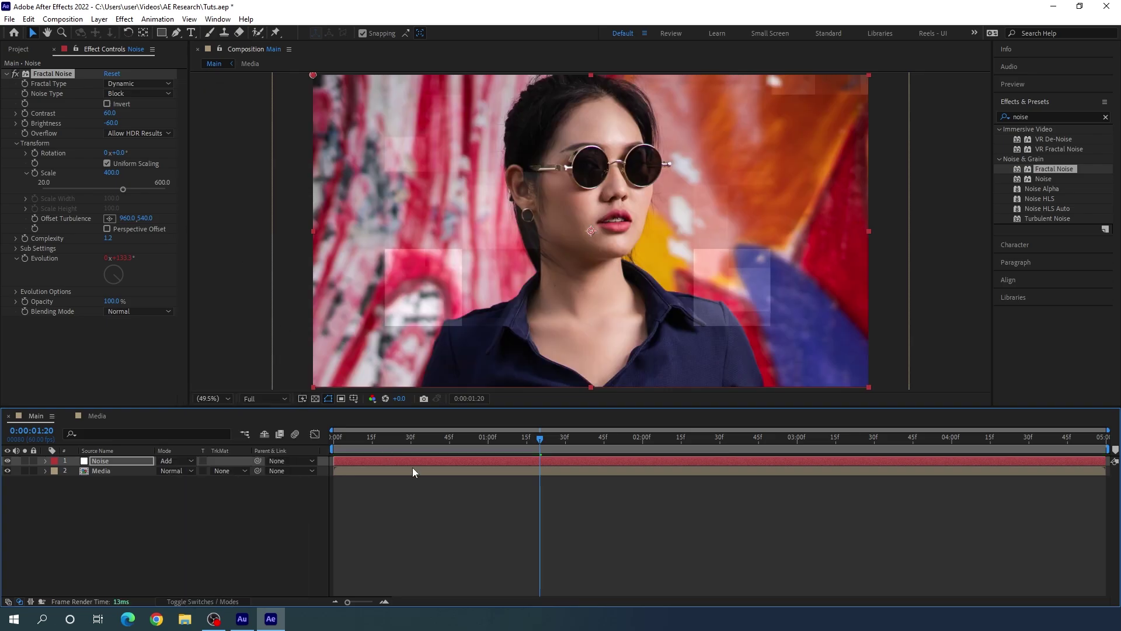
{"action": "key", "text": "space"}
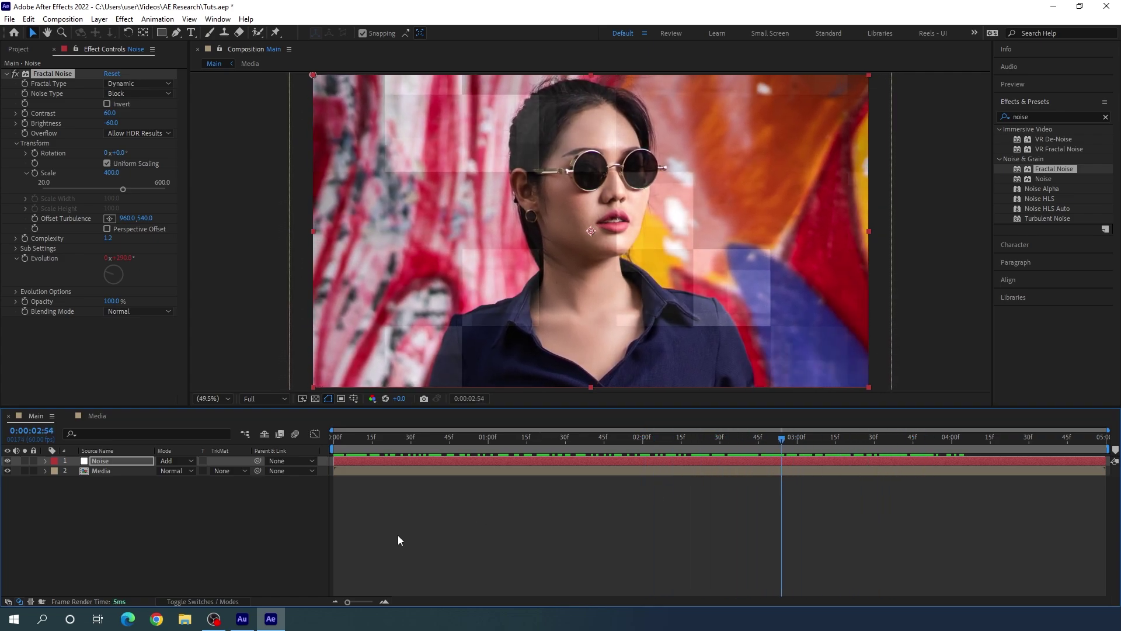
- Pre-compose the Noise and Media layers into a new composition named Image
{"action": "left_click_drag", "start_coordinate": [86, 505], "coordinate": [116, 454]}
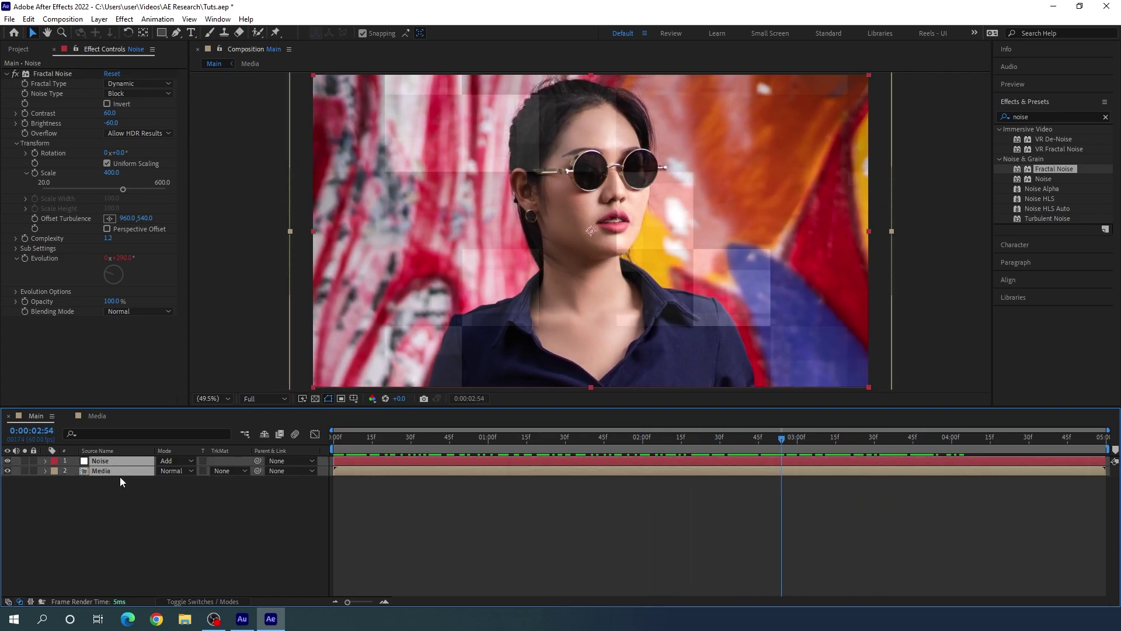
{"action": "right_click", "coordinate": [120, 464]}
{"action": "left_click", "coordinate": [164, 390]}
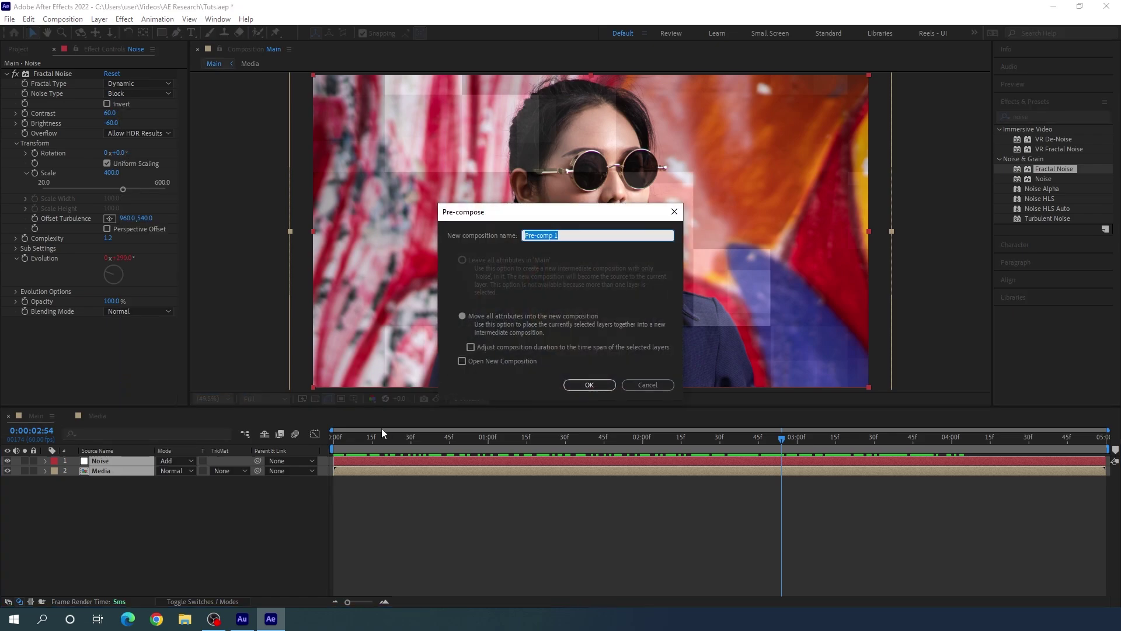
{"action": "key", "text": "BackSpace"}
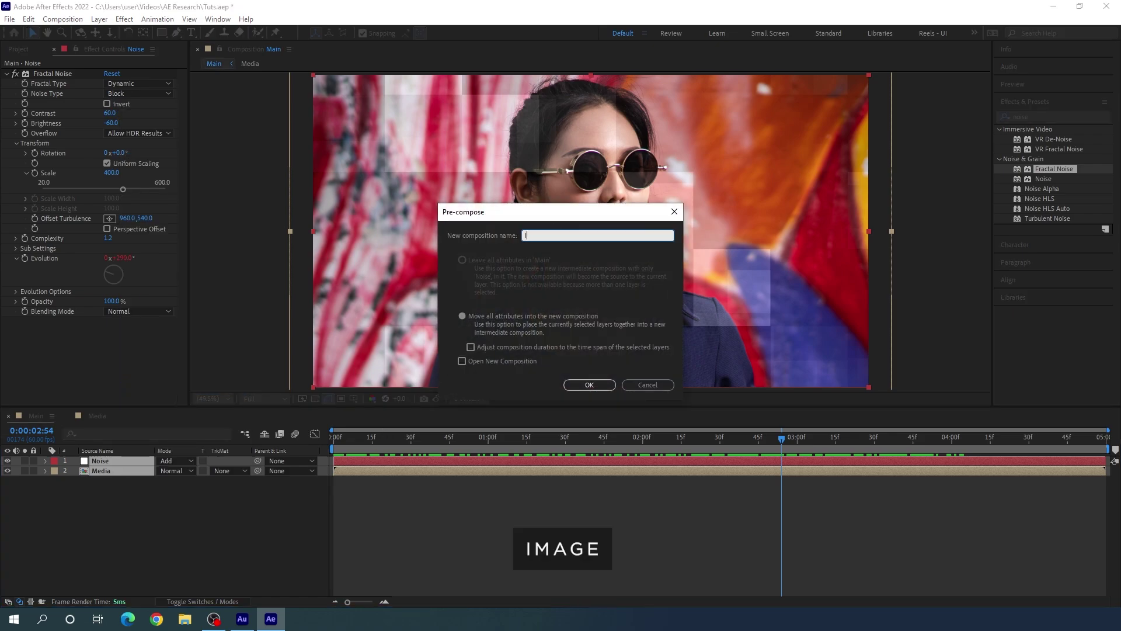
{"action": "type", "text": "Image"}
{"action": "key", "text": "Return"}
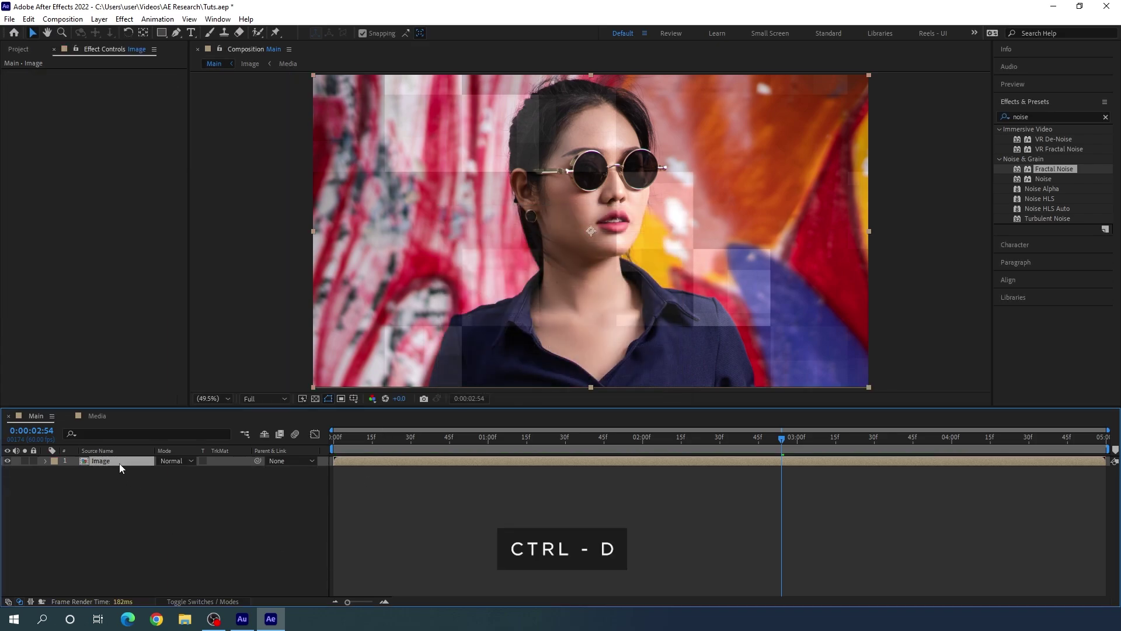
- Duplicate the Image layer, hide the upper copy and select the lower one
{"action": "key", "text": "ctrl+d"}
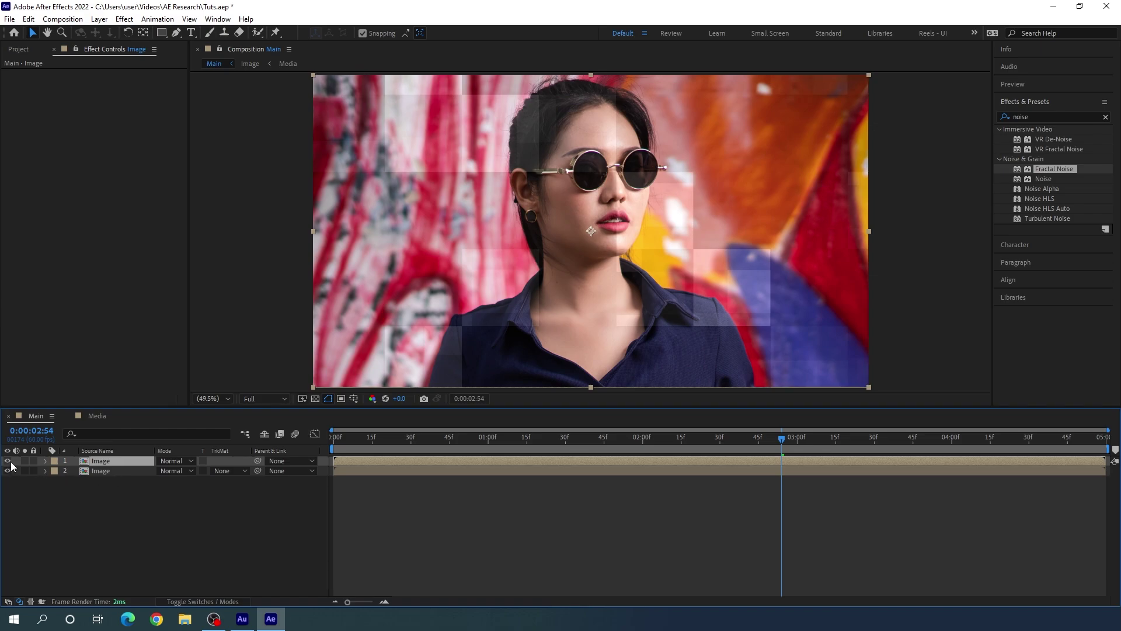
{"action": "left_click", "coordinate": [8, 461]}
{"action": "left_click", "coordinate": [124, 471]}
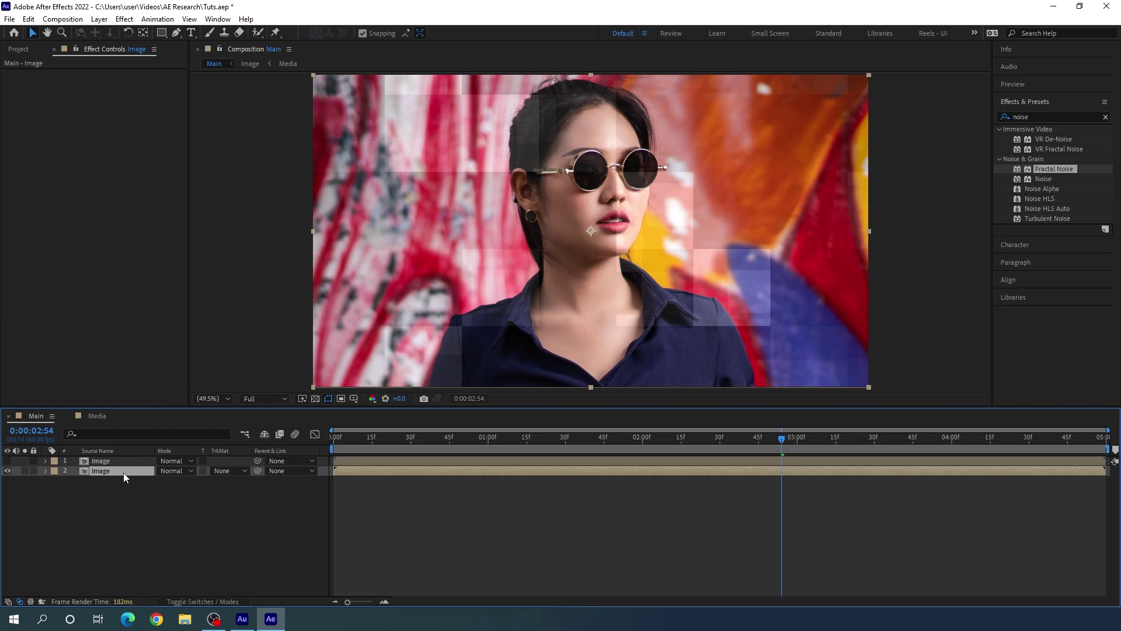
- Find the Tint effect and apply it to the lower Image layer
{"action": "left_click", "coordinate": [1105, 117]}
{"action": "type", "text": "tint"}
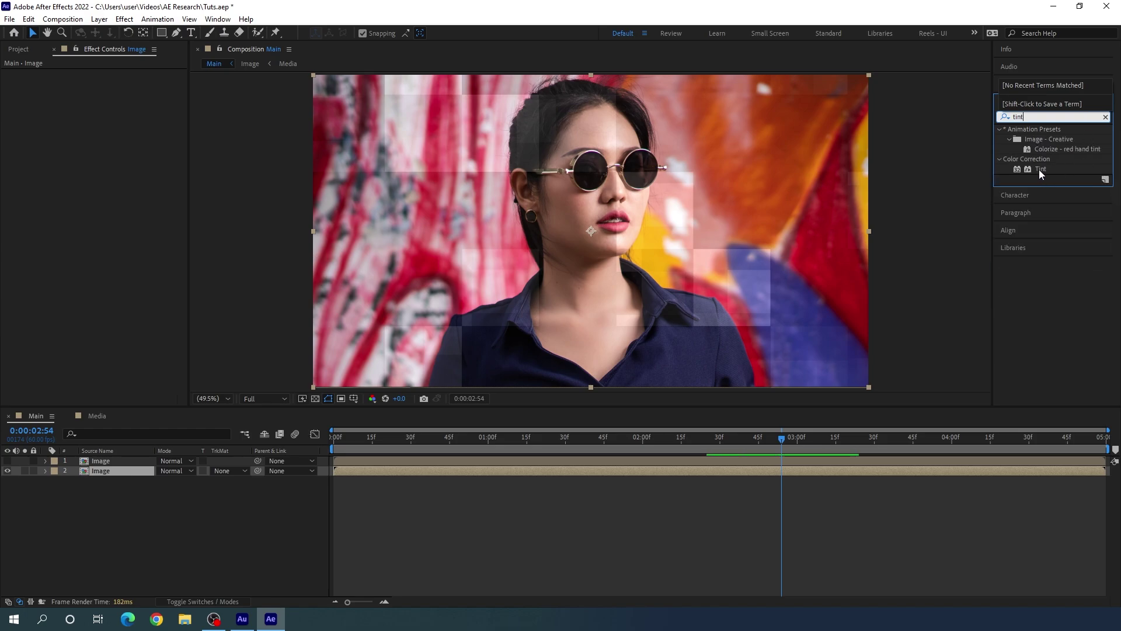
{"action": "left_click_drag", "start_coordinate": [1041, 170], "coordinate": [116, 475]}
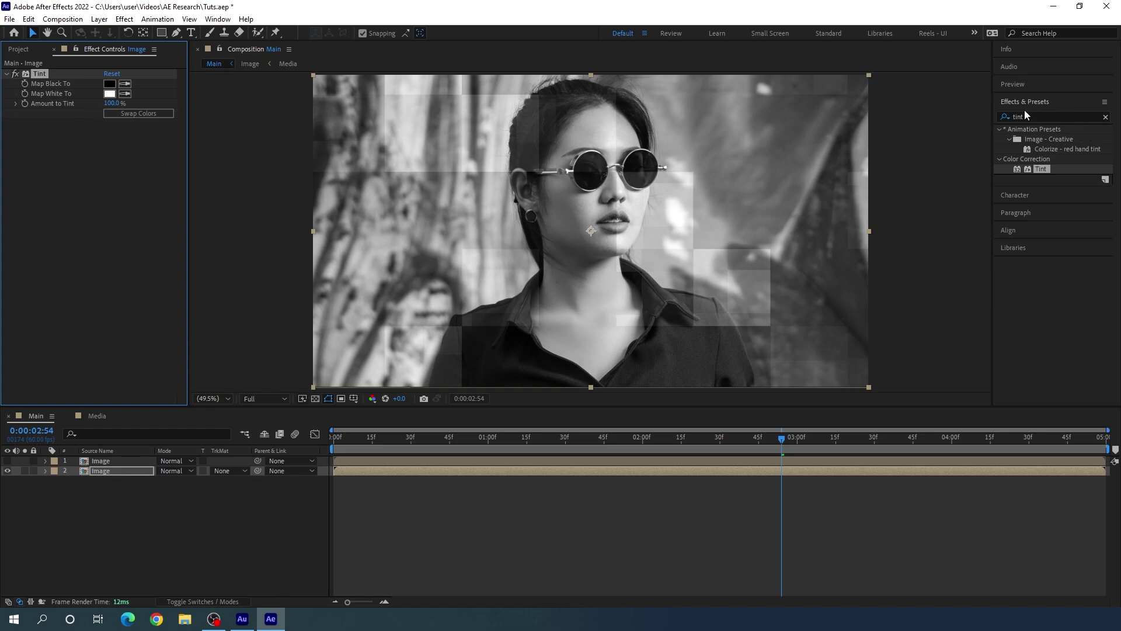
- Find the Directional Blur effect and apply it to the lower Image layer
{"action": "left_click", "coordinate": [1106, 119]}
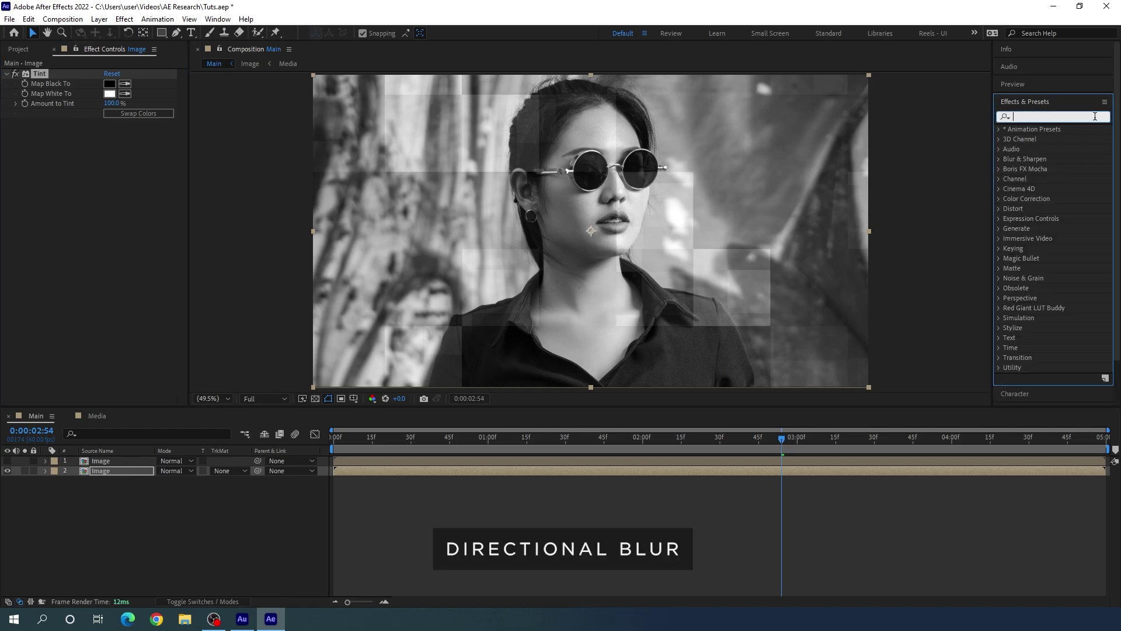
{"action": "type", "text": "direc"}
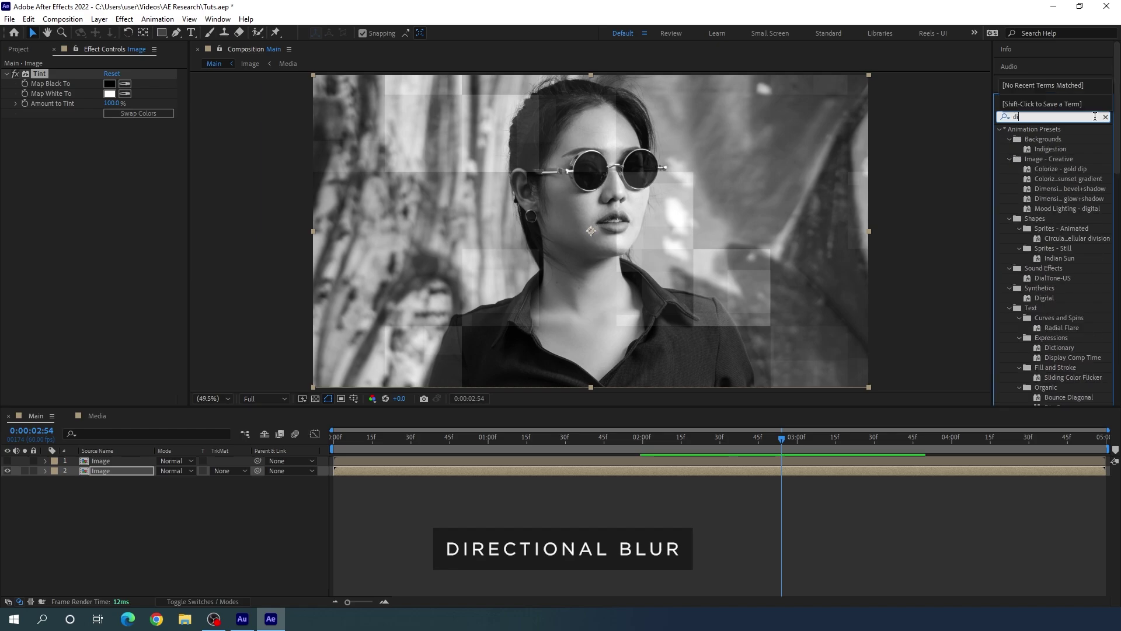
{"action": "left_click", "coordinate": [1047, 140]}
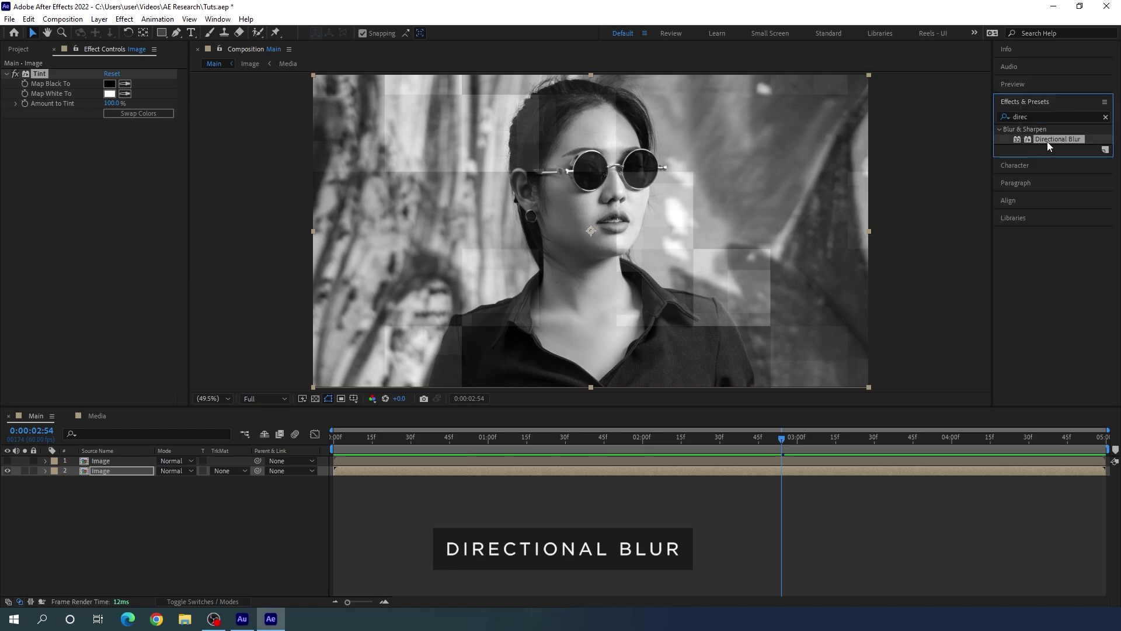
{"action": "left_click_drag", "start_coordinate": [1050, 139], "coordinate": [111, 470]}
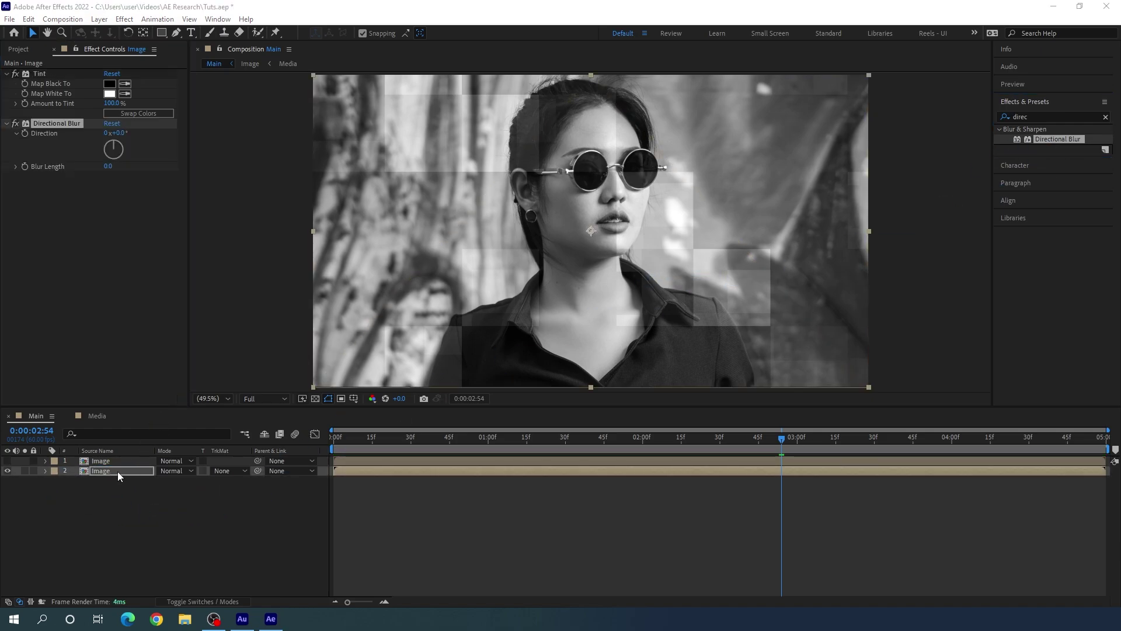
{"action": "left_click", "coordinate": [117, 471]}
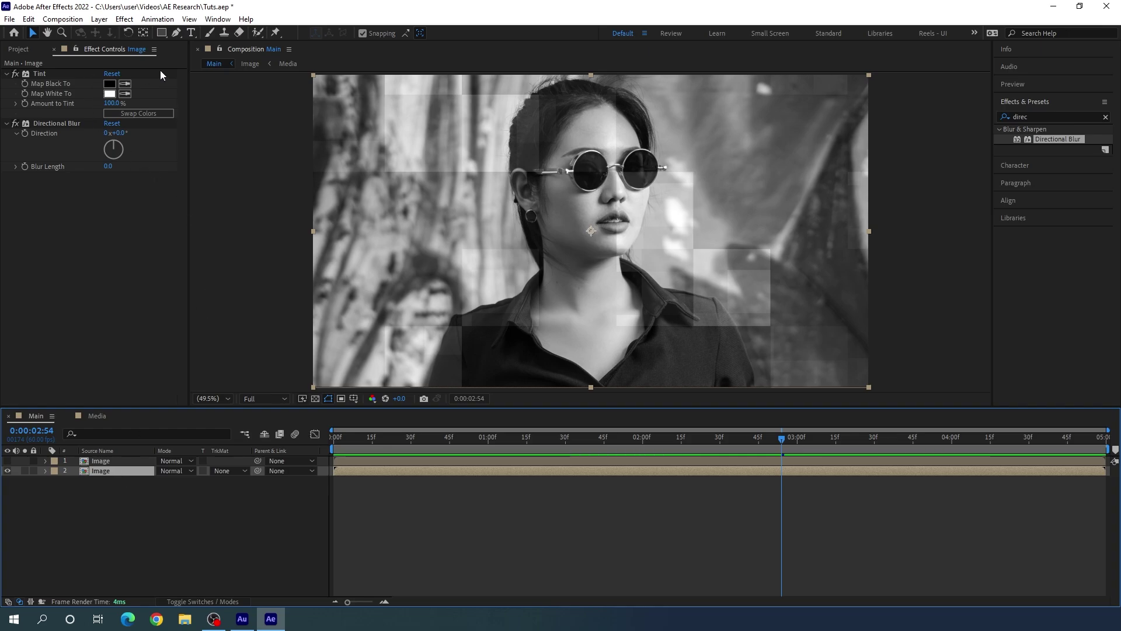
- Set the Directional Blur's Blur Length on the lower Image layer to 50
{"action": "left_click", "coordinate": [108, 166]}
{"action": "left_click", "coordinate": [108, 167]}
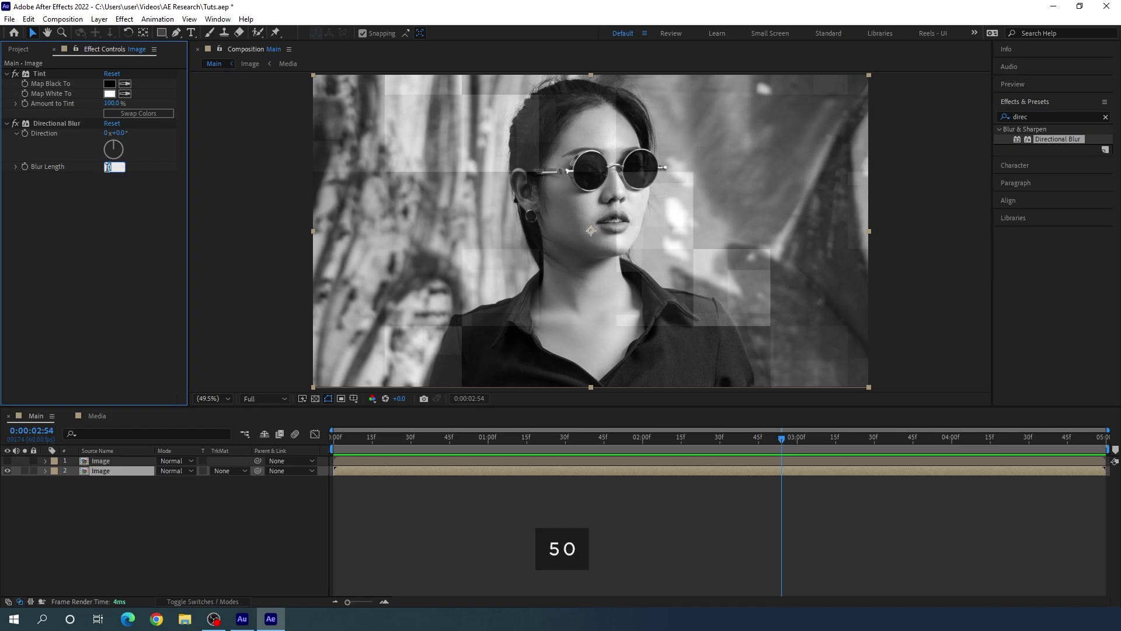
{"action": "type", "text": "50"}
{"action": "key", "text": "Return"}
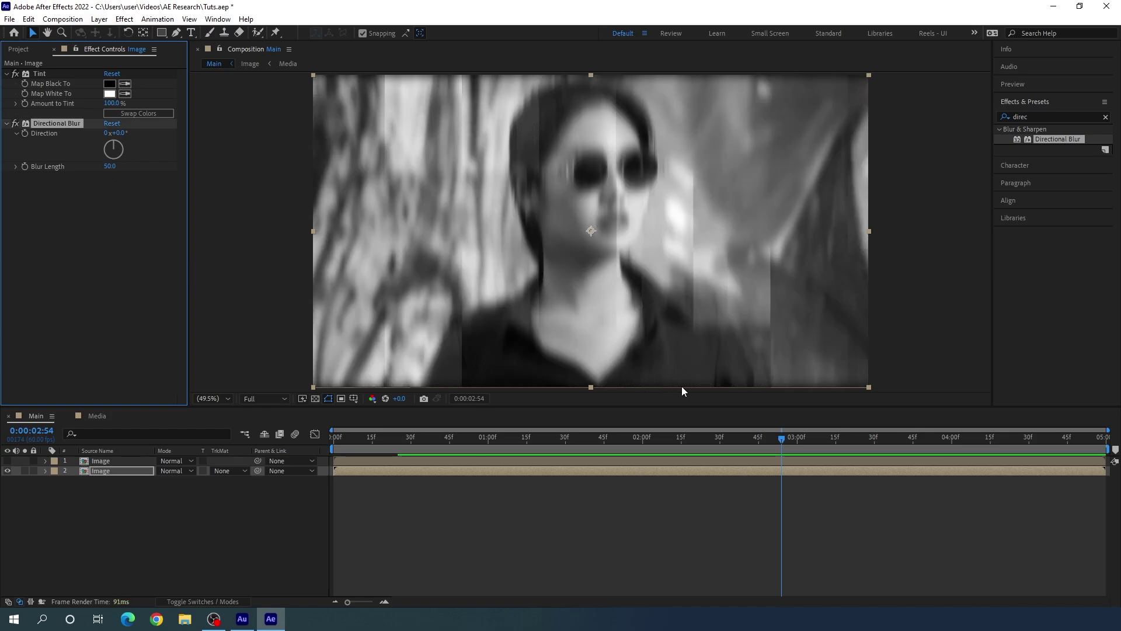
- Scale the lower Image layer to 105%
{"action": "left_click", "coordinate": [118, 471]}
{"action": "key", "text": "s"}
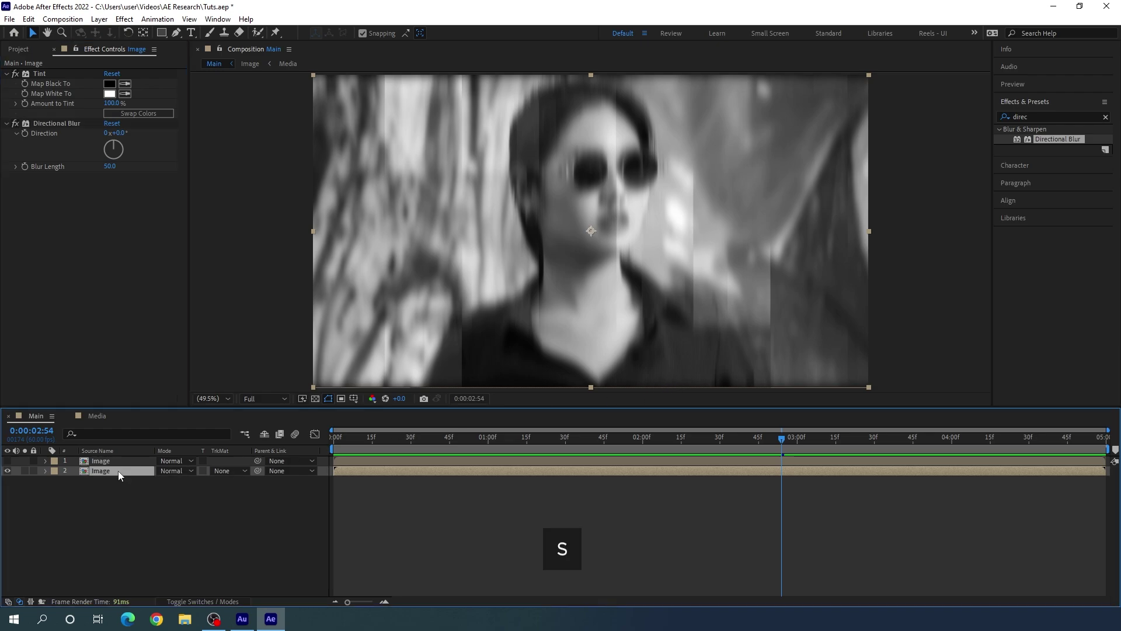
{"action": "left_click", "coordinate": [198, 482]}
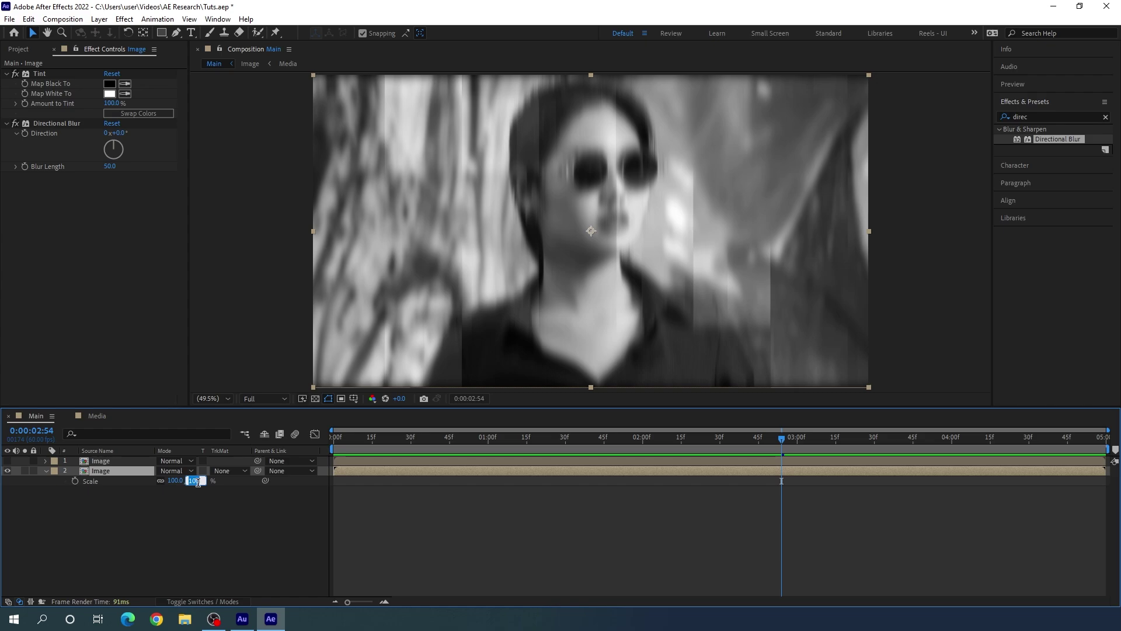
{"action": "type", "text": "105"}
{"action": "key", "text": "Return"}
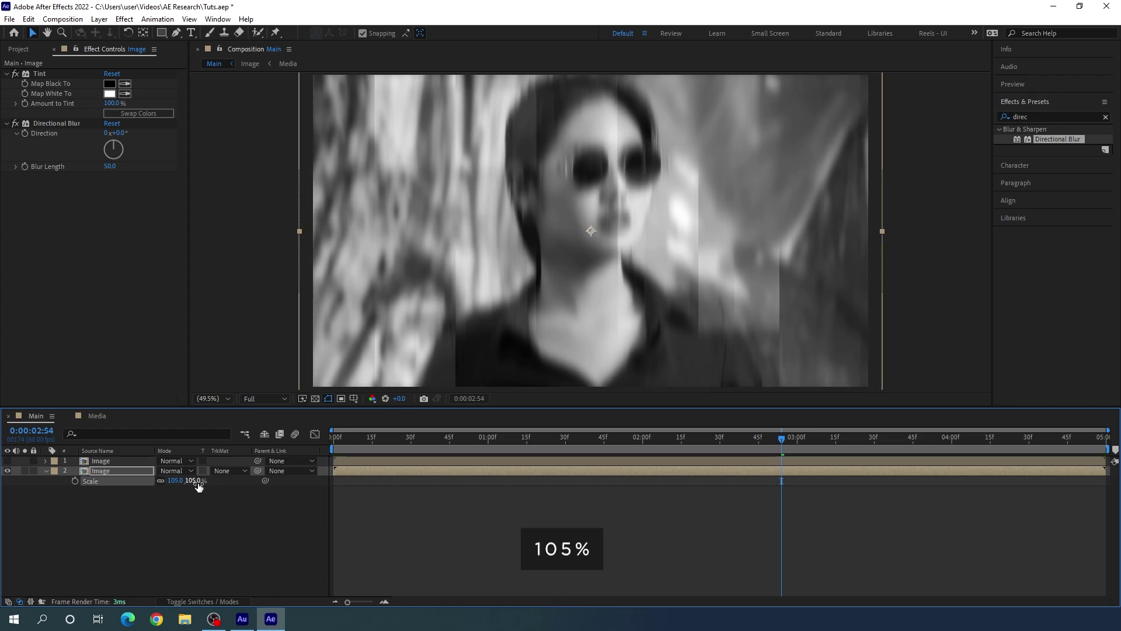
{"action": "left_click", "coordinate": [46, 470]}
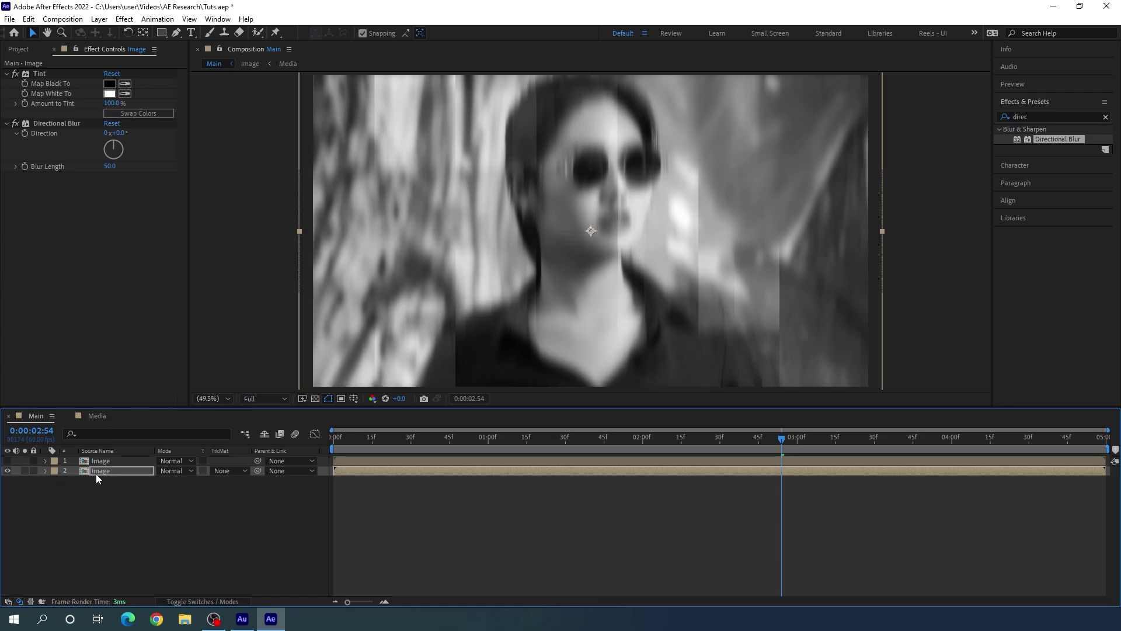
- Reduce the lower Image layer's opacity to 50%
{"action": "key", "text": "t"}
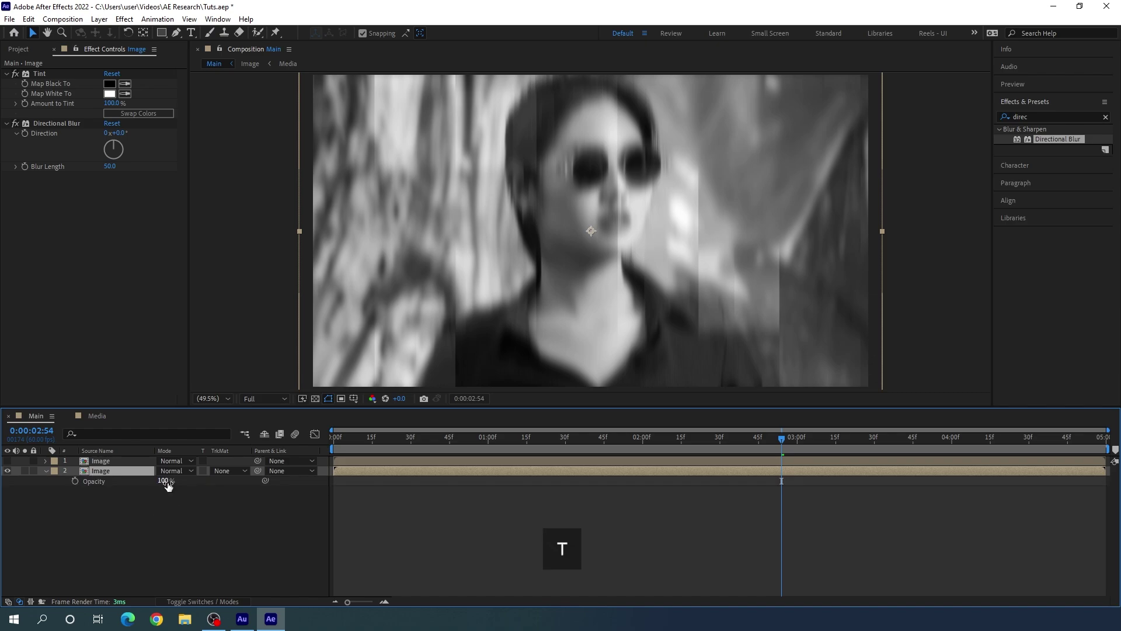
{"action": "left_click", "coordinate": [166, 480]}
{"action": "type", "text": "50"}
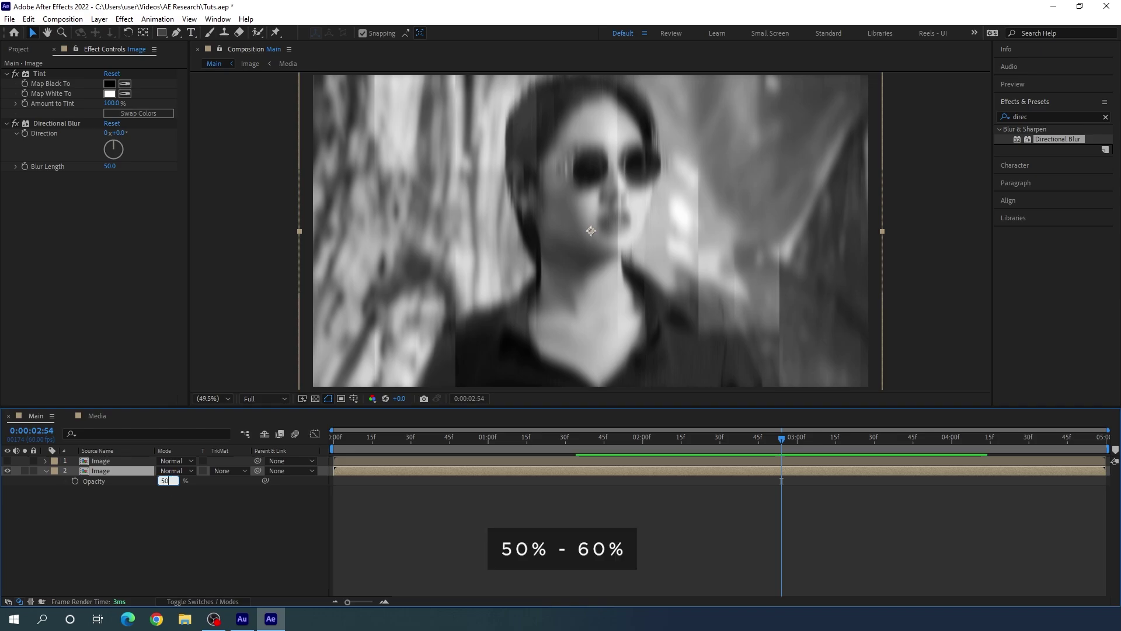
{"action": "key", "text": "Return"}
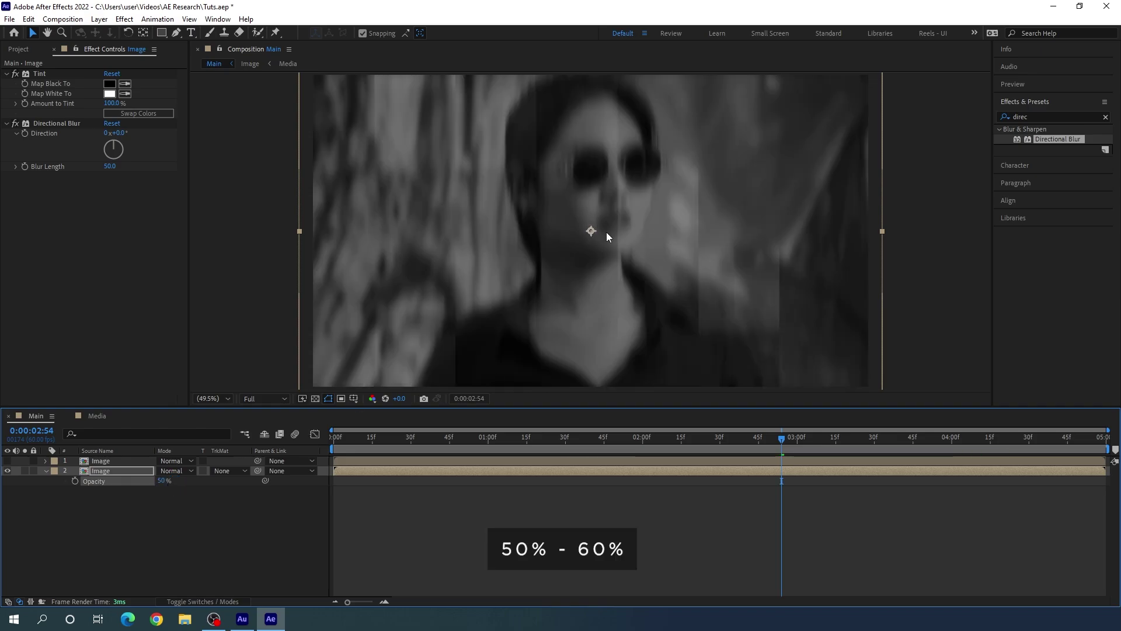
{"action": "left_click", "coordinate": [46, 471]}
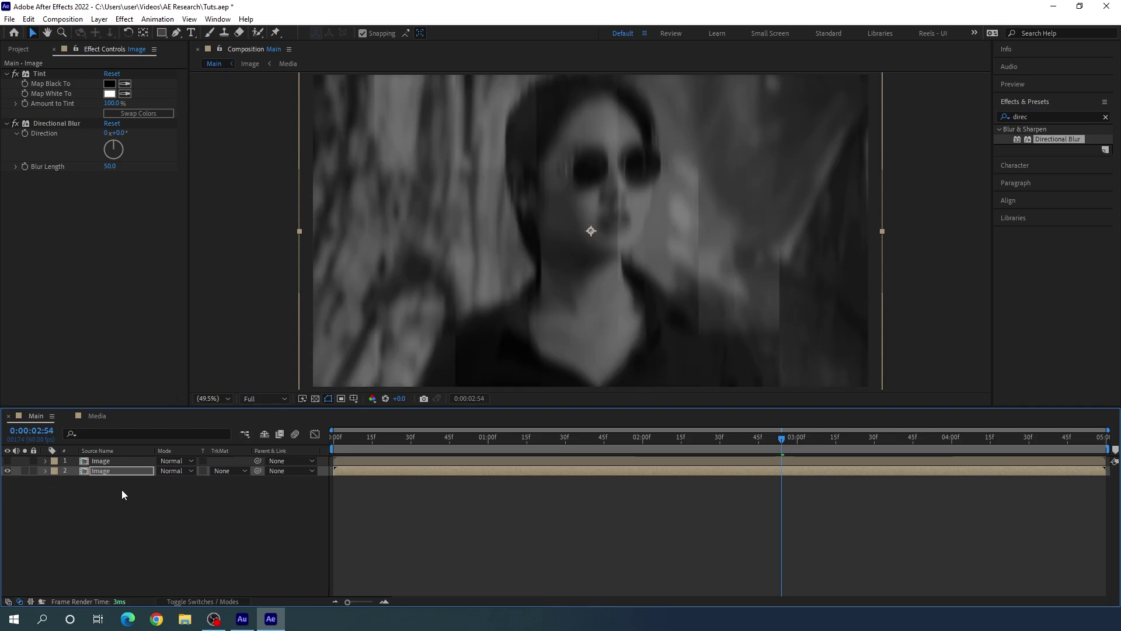
- Make the upper Image layer visible again and move the playhead to the start of the composition
{"action": "left_click", "coordinate": [121, 489]}
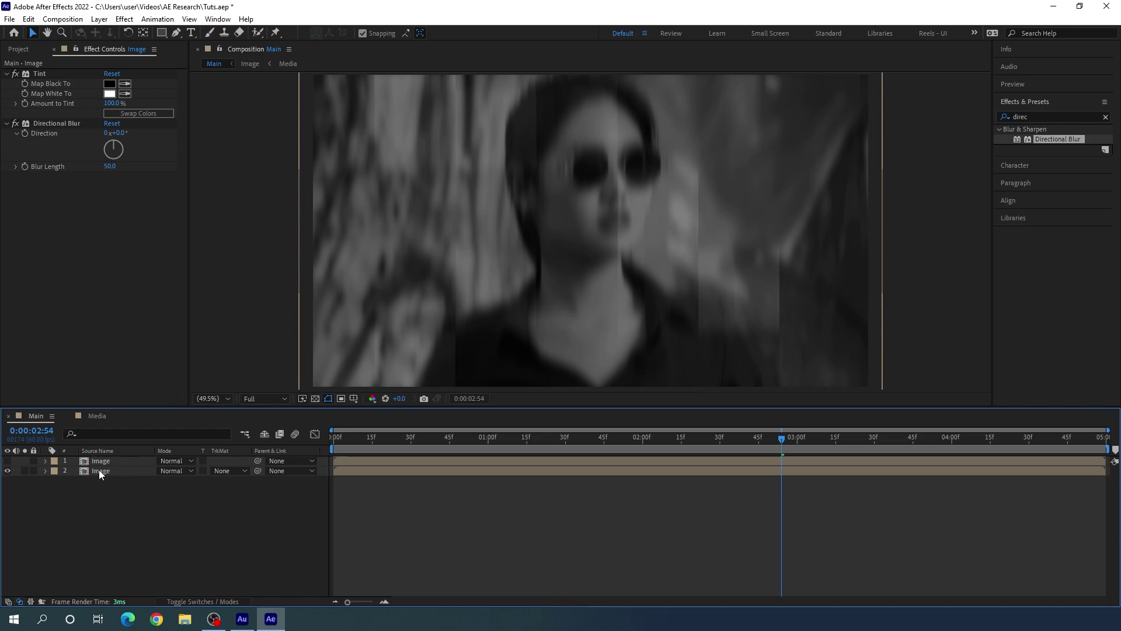
{"action": "left_click", "coordinate": [7, 461]}
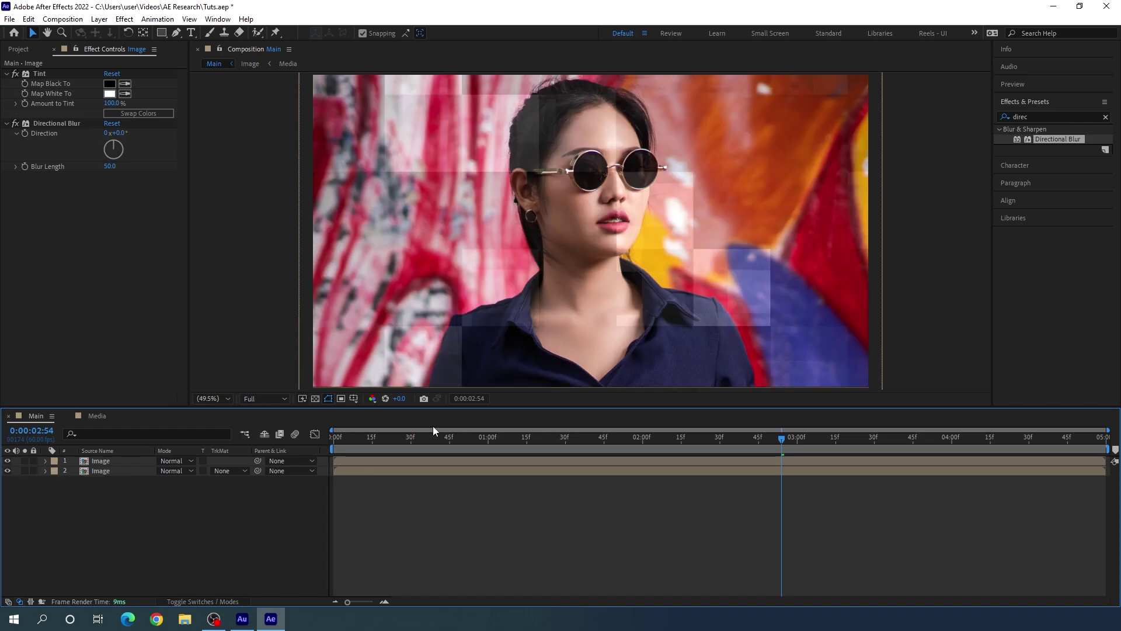
{"action": "left_click_drag", "start_coordinate": [433, 438], "coordinate": [325, 453]}
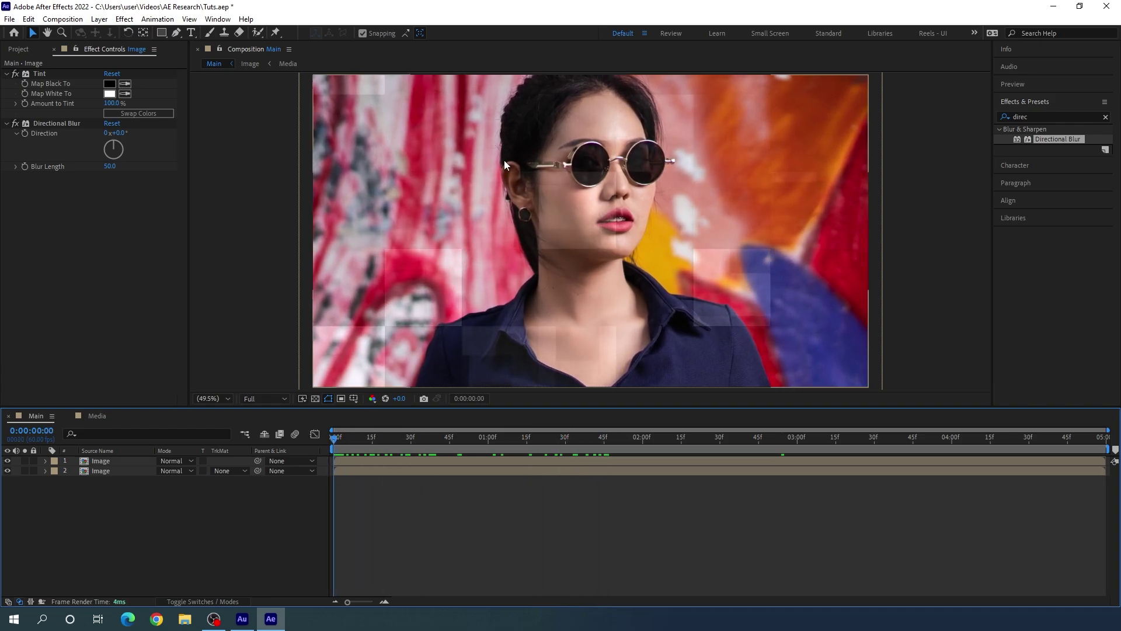
- Draw a tall rounded rectangle of about 295 by 896 px over the photo, with a solid white fill and no stroke
{"action": "left_click", "coordinate": [163, 34]}
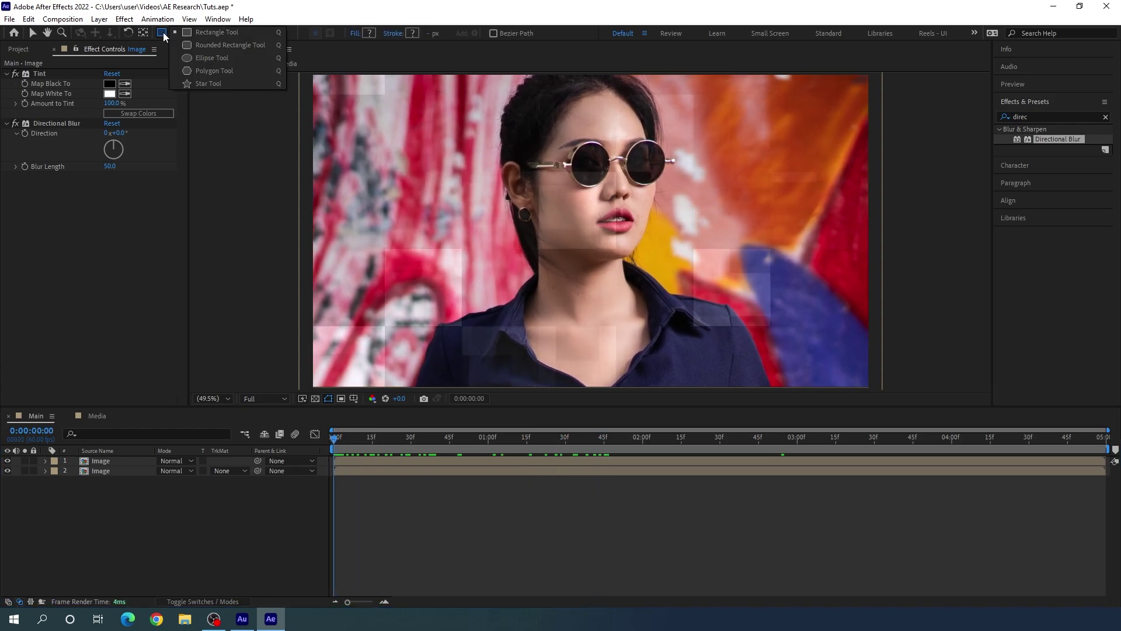
{"action": "left_click", "coordinate": [236, 47]}
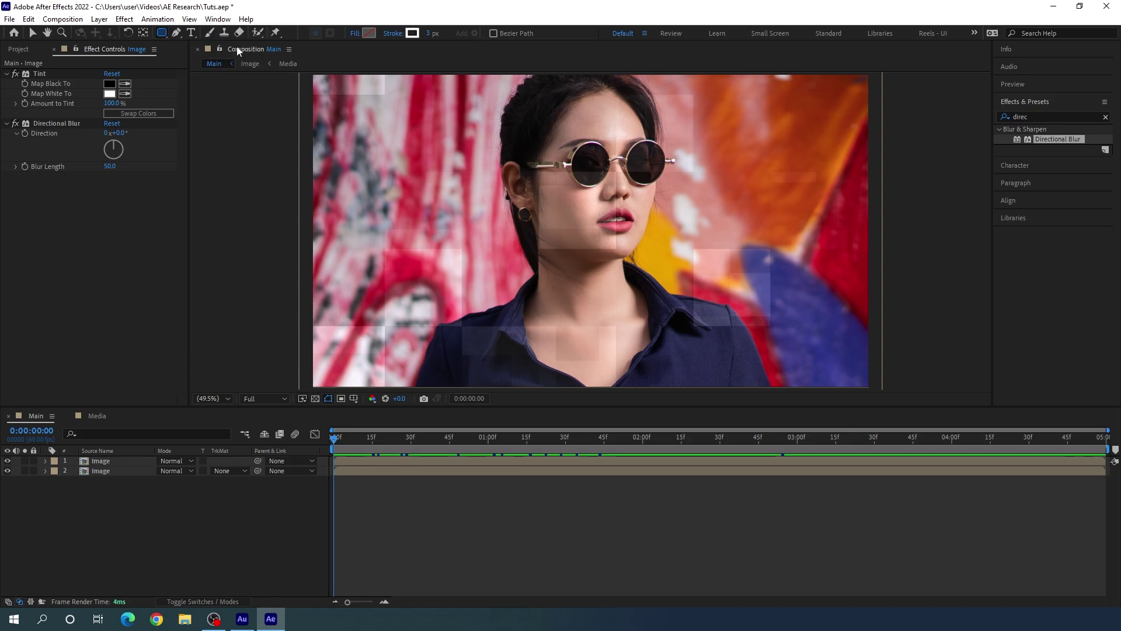
{"action": "left_click", "coordinate": [355, 34]}
{"action": "left_click", "coordinate": [517, 277]}
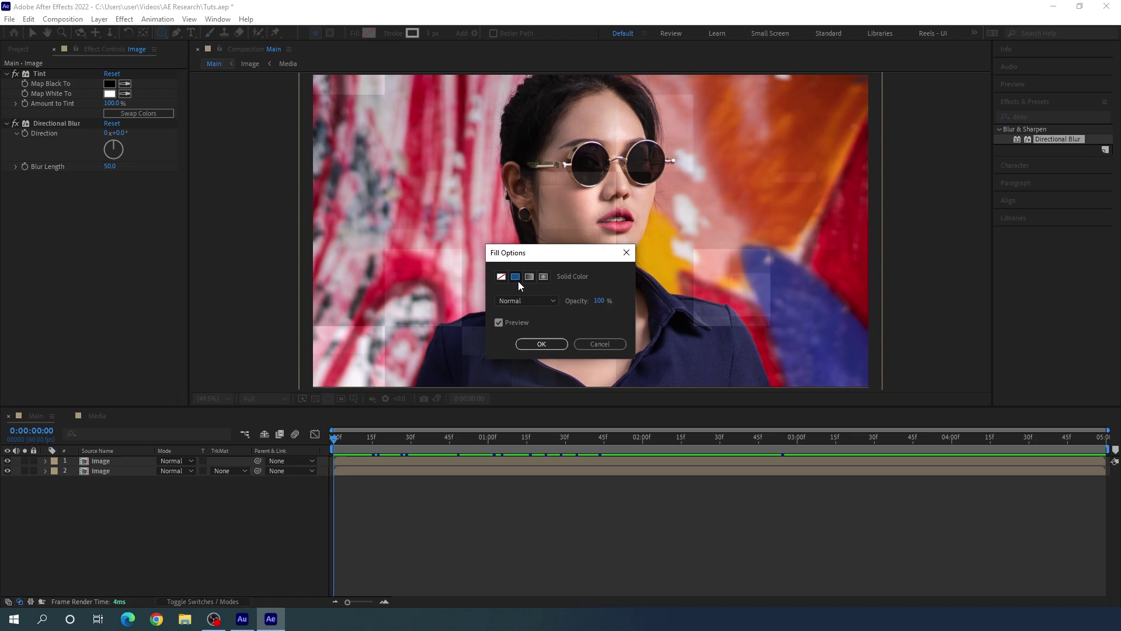
{"action": "left_click", "coordinate": [533, 339]}
{"action": "left_click", "coordinate": [393, 33]}
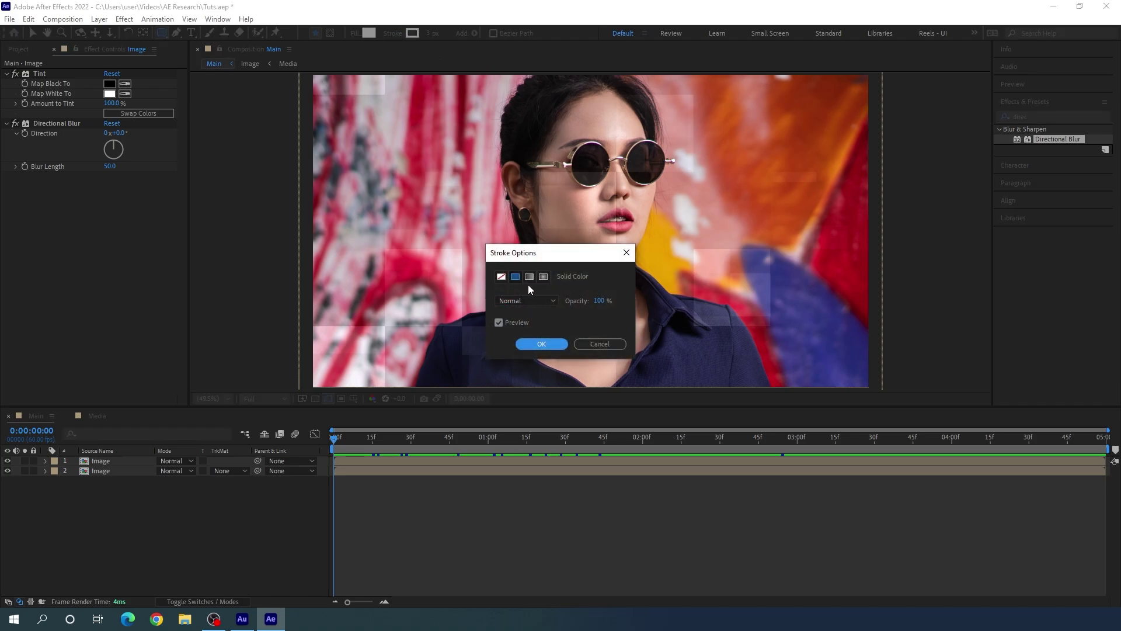
{"action": "left_click", "coordinate": [501, 276]}
{"action": "left_click", "coordinate": [542, 343]}
{"action": "mouse_move", "coordinate": [424, 101]}
{"action": "left_mouse_down"}
{"action": "mouse_move", "coordinate": [455, 143]}
{"action": "mouse_move", "coordinate": [510, 359]}
{"action": "left_mouse_up"}
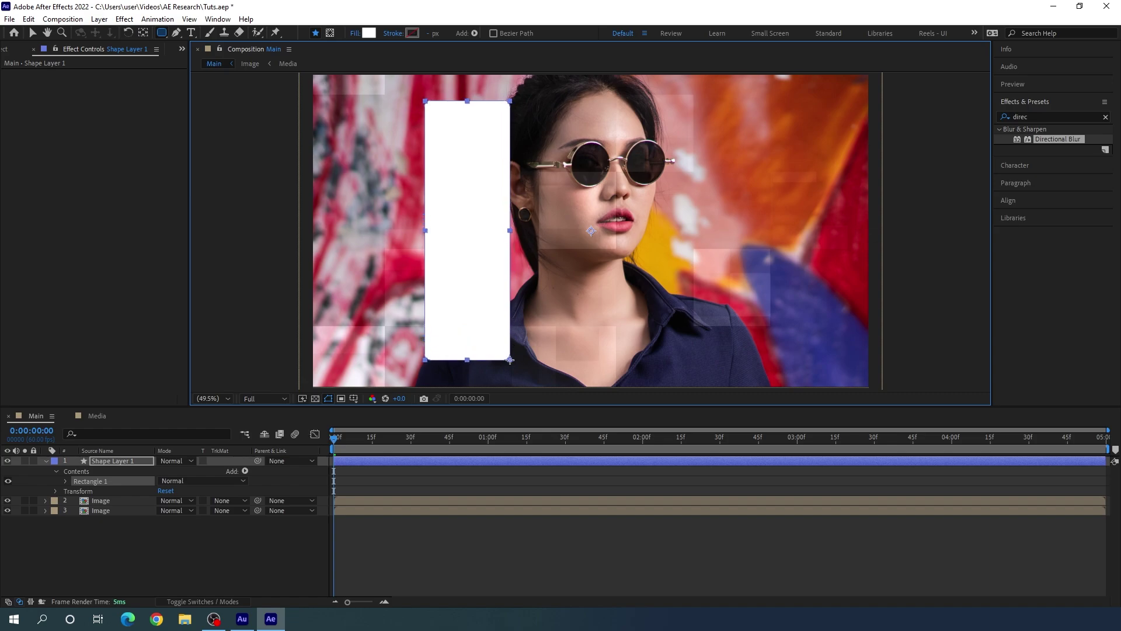
- Unlink the rounded rectangle's size proportions and set its size to 260 by 850
{"action": "left_click", "coordinate": [66, 481]}
{"action": "left_click", "coordinate": [74, 491]}
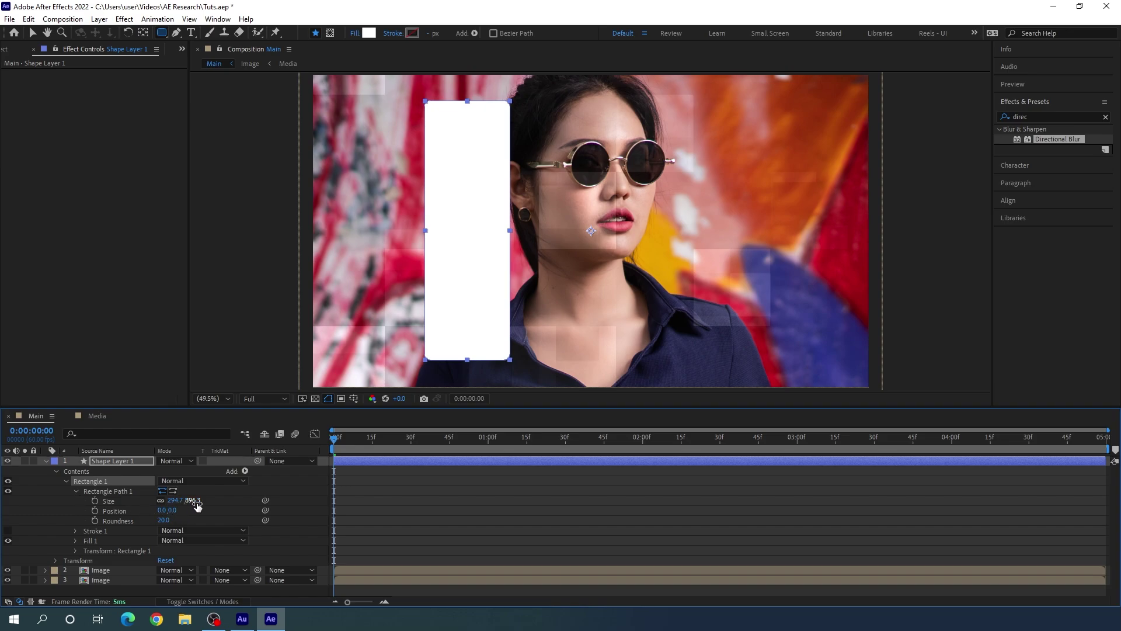
{"action": "left_click", "coordinate": [160, 501]}
{"action": "left_click", "coordinate": [176, 501]}
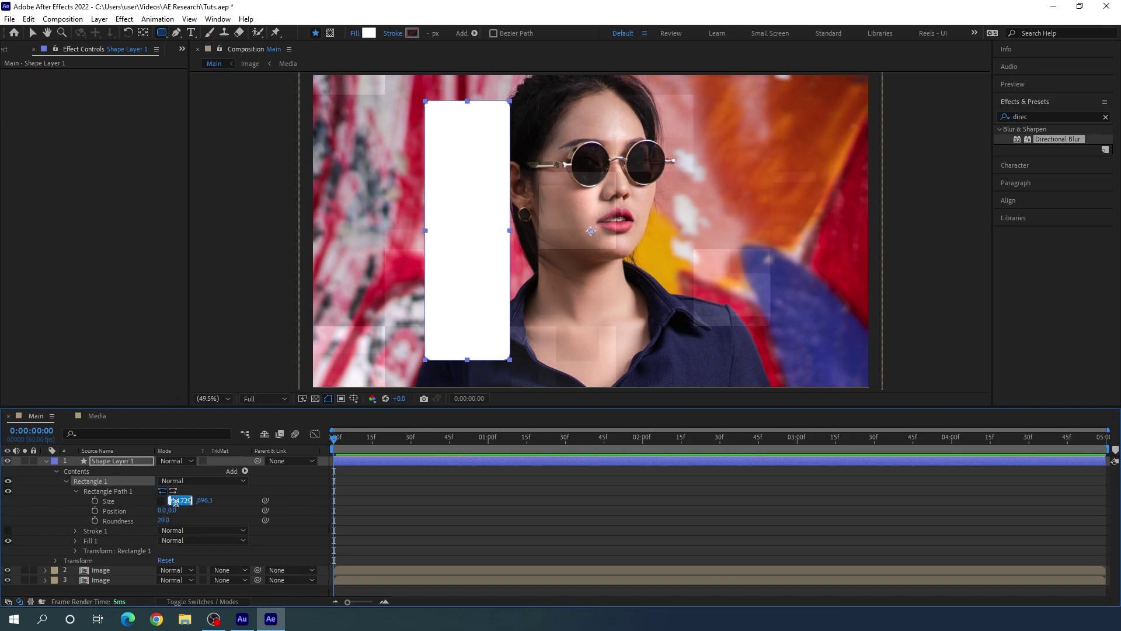
{"action": "type", "text": "260"}
{"action": "key", "text": "Return"}
{"action": "left_click", "coordinate": [198, 500]}
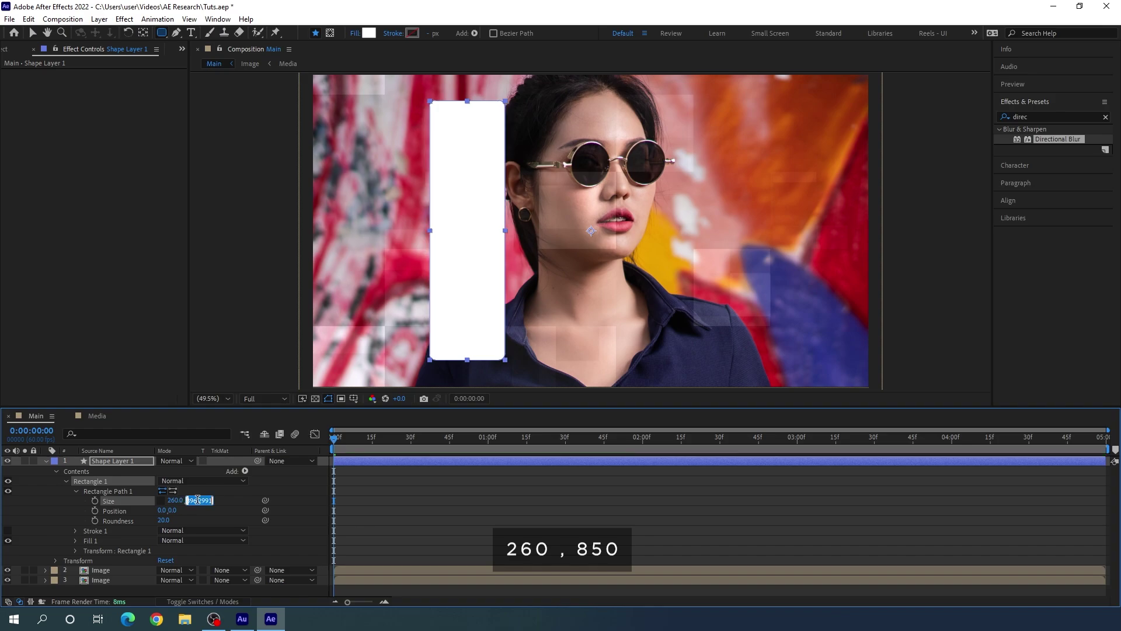
{"action": "type", "text": "850"}
{"action": "key", "text": "Return"}
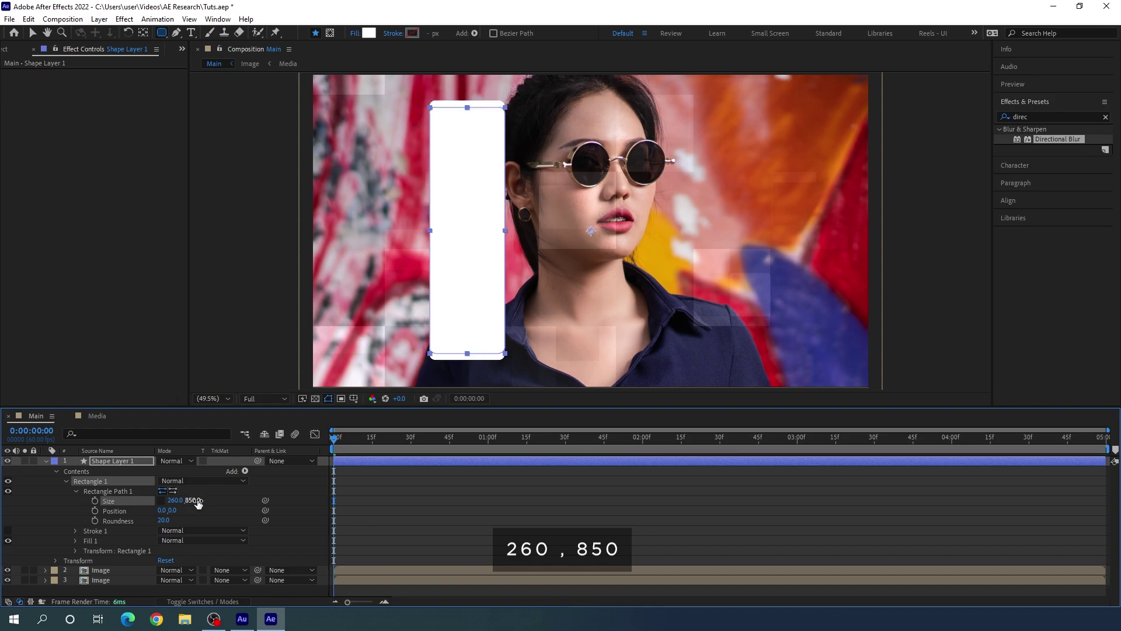
- Set the rectangle path's roundness to 30 and collapse the shape layer's properties
{"action": "left_click", "coordinate": [164, 520]}
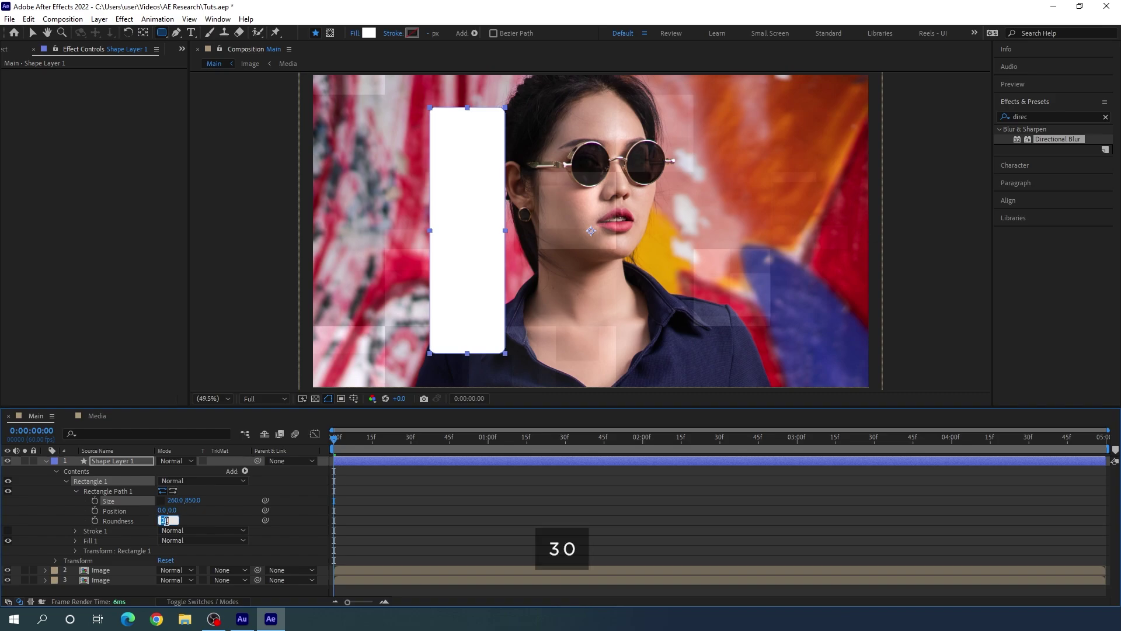
{"action": "key", "text": "Return"}
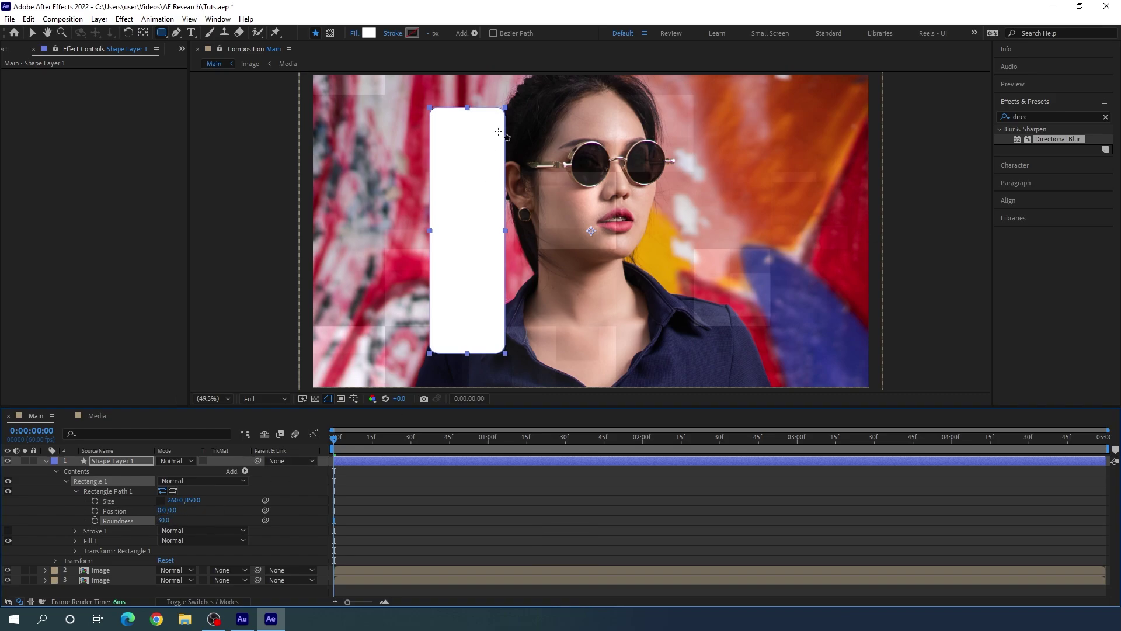
{"action": "left_click", "coordinate": [46, 461]}
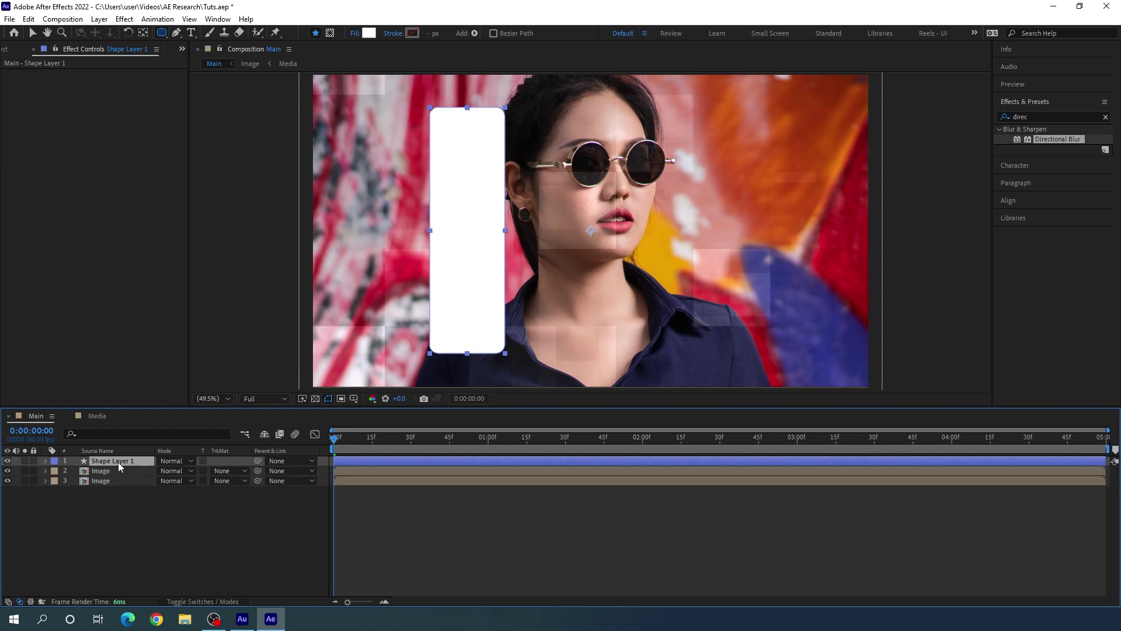
- Center the shape layer's anchor point on the rectangle and align the layer to the composition's horizontal and vertical center
{"action": "key", "text": "ctrl"}
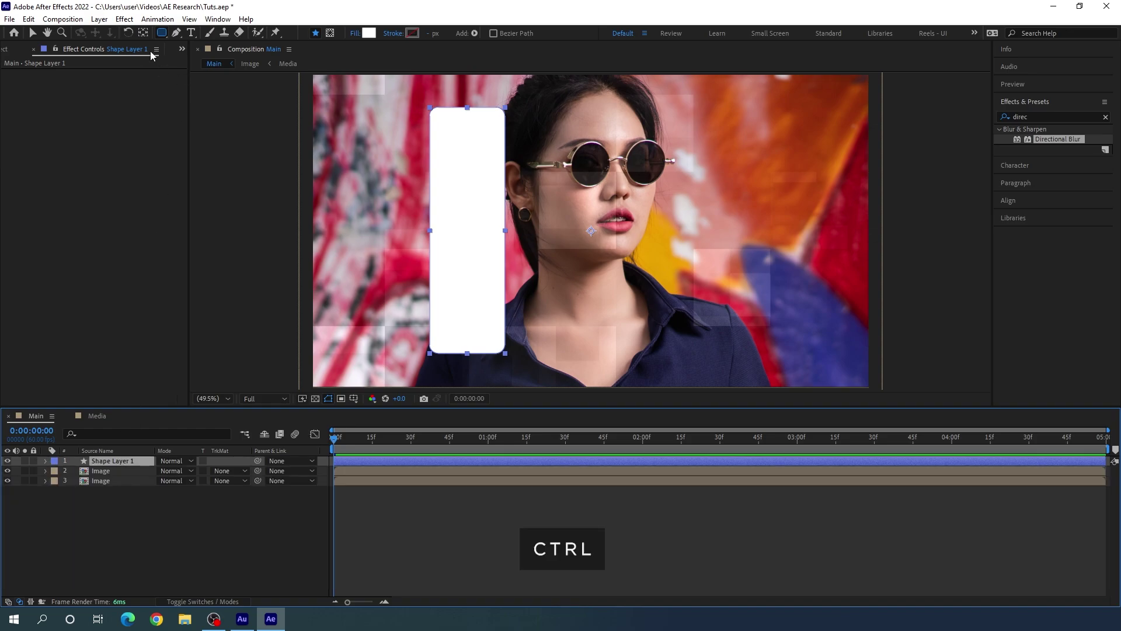
{"action": "double_click", "coordinate": [143, 33], "text": "ctrl"}
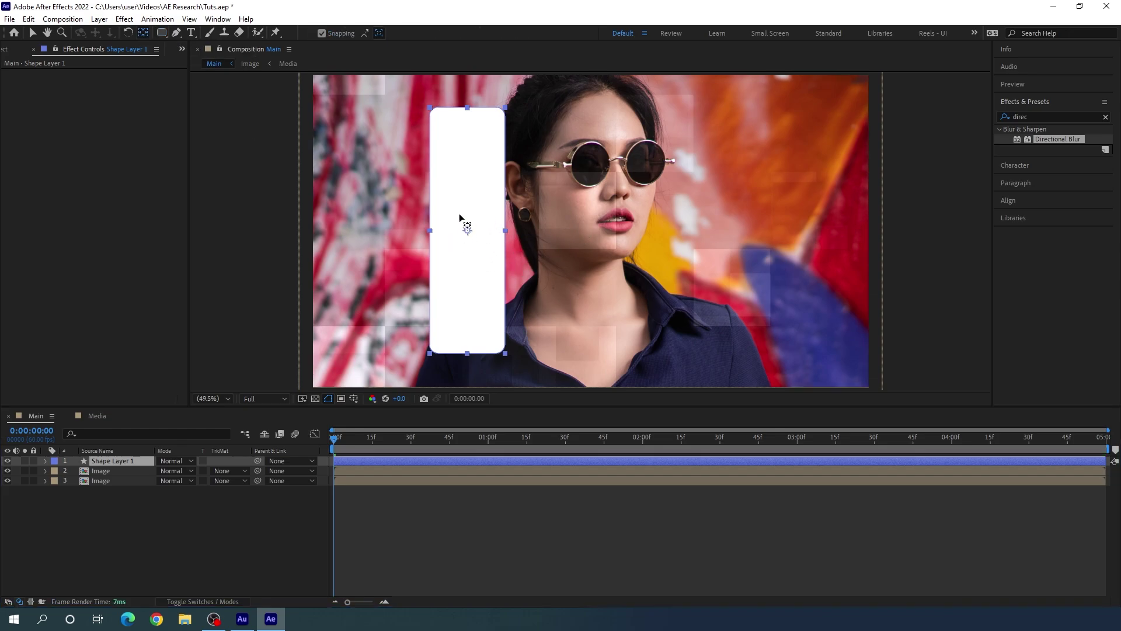
{"action": "left_click", "coordinate": [32, 33]}
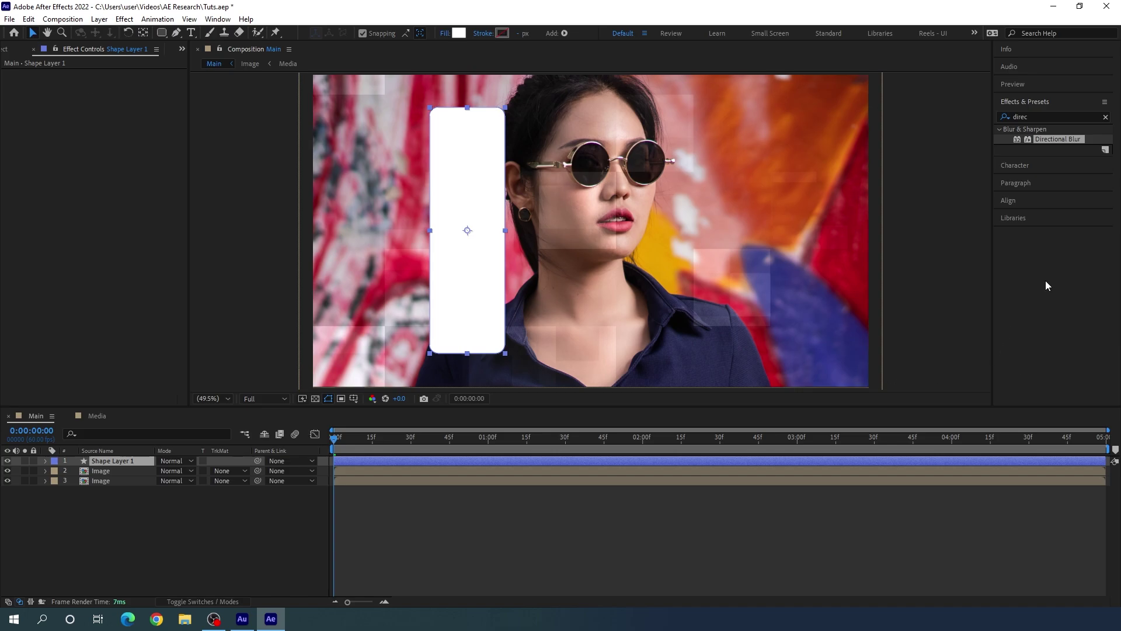
{"action": "left_click", "coordinate": [1009, 200]}
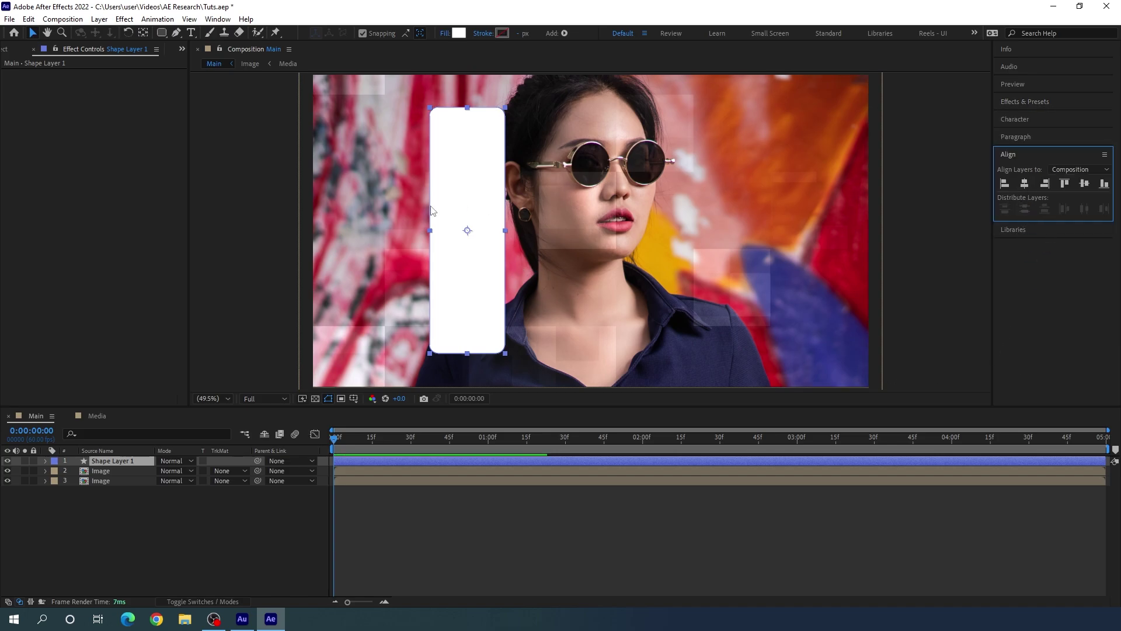
{"action": "left_click", "coordinate": [1025, 184]}
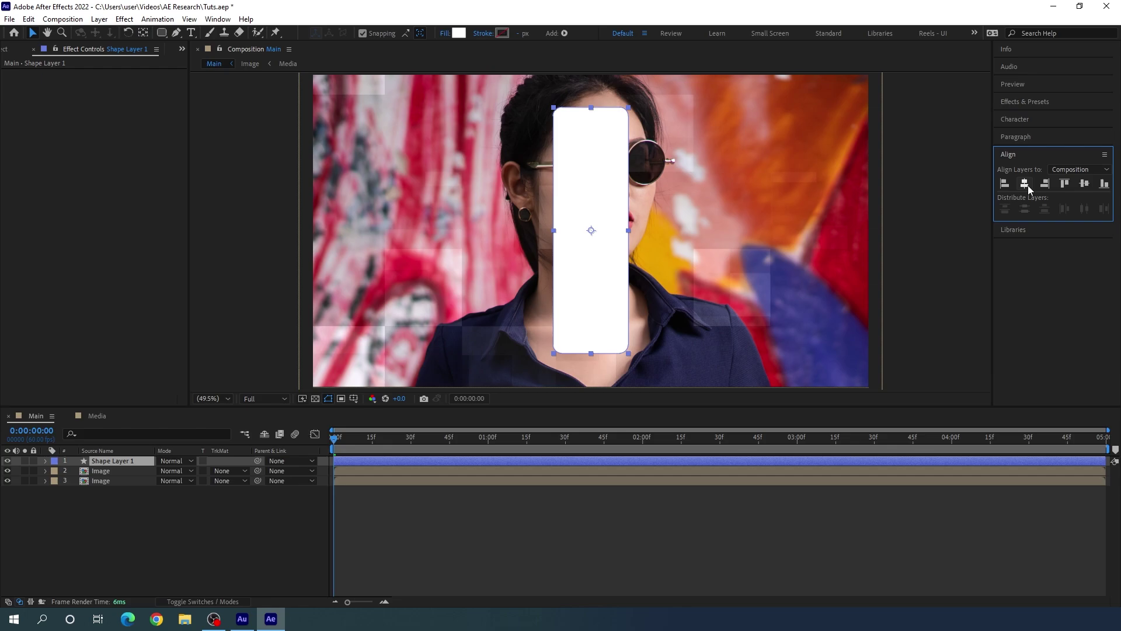
{"action": "left_click", "coordinate": [1086, 184]}
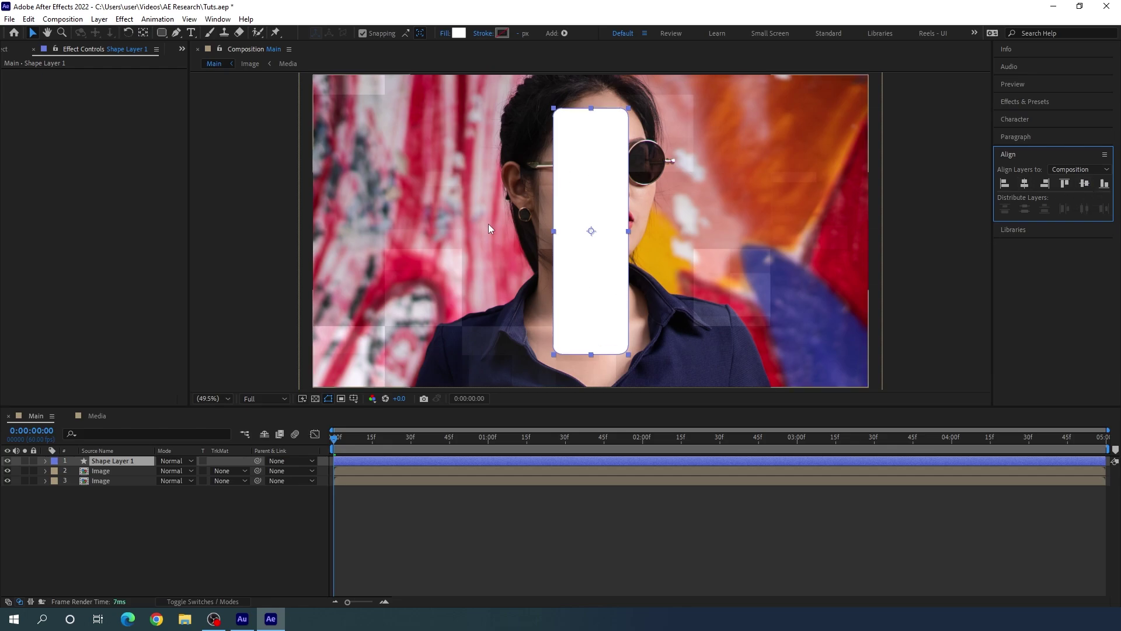
- Duplicate the rounded rectangle layer and shift the copy to the left of the original, leaving a narrow gap between them
{"action": "key", "text": "ctrl+d"}
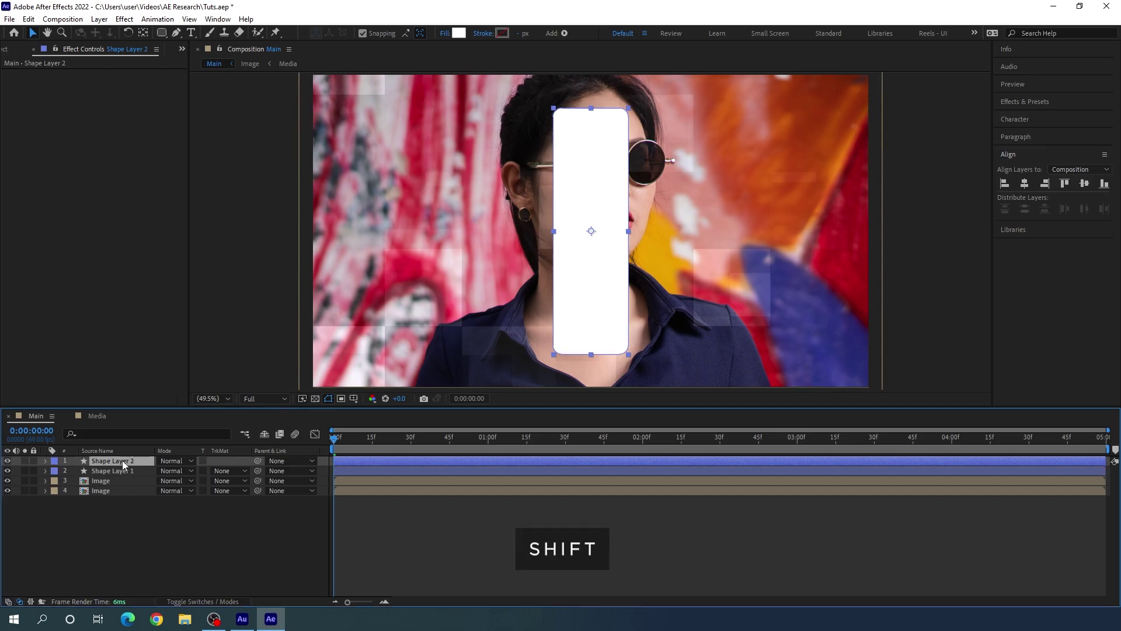
{"action": "key", "text": "shift+Left"}
{"action": "key", "text": "shift+Left"}
{"action": "key", "text": "shift+Left"}
{"action": "key", "text": "shift+Left"}
{"action": "key", "text": "shift+Left"}
{"action": "key", "text": "shift+Left"}
{"action": "key", "text": "shift+Left"}
{"action": "key", "text": "shift+Left"}
{"action": "key", "text": "shift+Left"}
{"action": "key", "text": "shift+Left"}
{"action": "key", "text": "shift+Left"}
{"action": "key", "text": "shift+Left"}
{"action": "key", "text": "shift+Left"}
{"action": "key", "text": "shift+Left"}
{"action": "key", "text": "shift+Left"}
{"action": "key", "text": "shift+Left"}
{"action": "key", "text": "shift+Left"}
{"action": "key", "text": "shift+Left"}
{"action": "key", "text": "shift+Left"}
{"action": "key", "text": "shift+Left"}
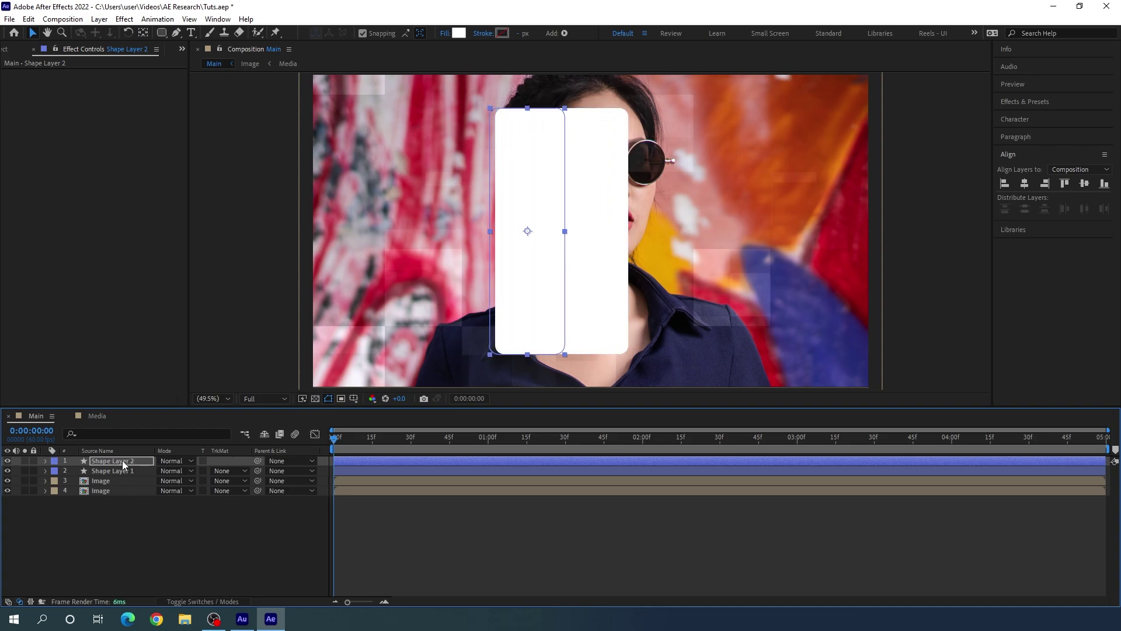
{"action": "key", "text": "shift+Left"}
{"action": "key", "text": "shift+Left"}
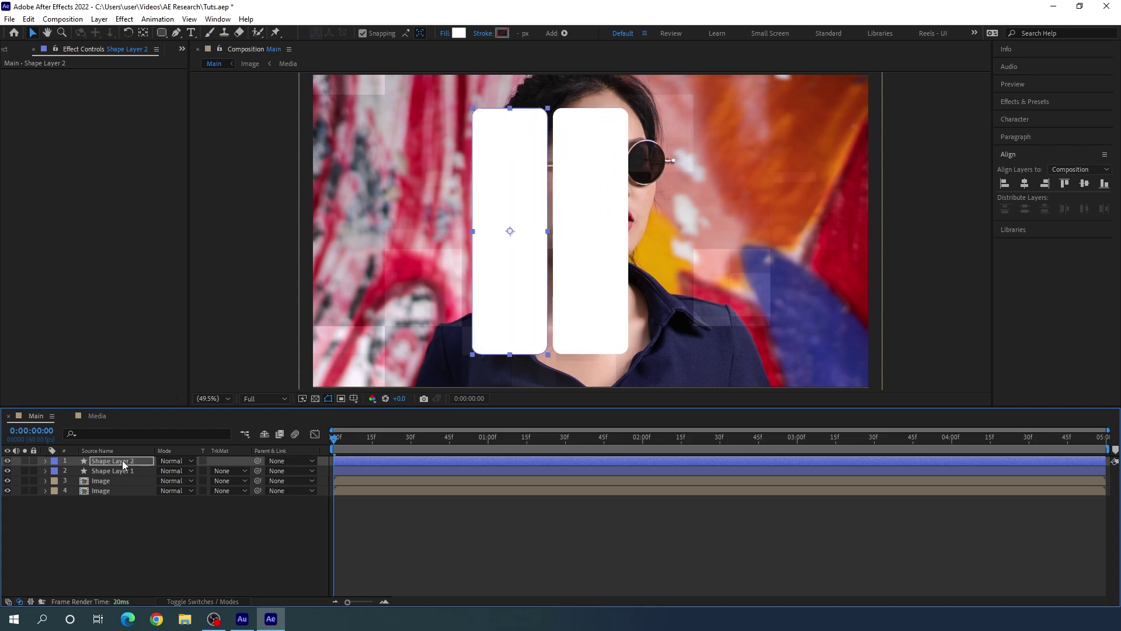
{"action": "key", "text": "Right"}
{"action": "key", "text": "Right"}
{"action": "key", "text": "Right"}
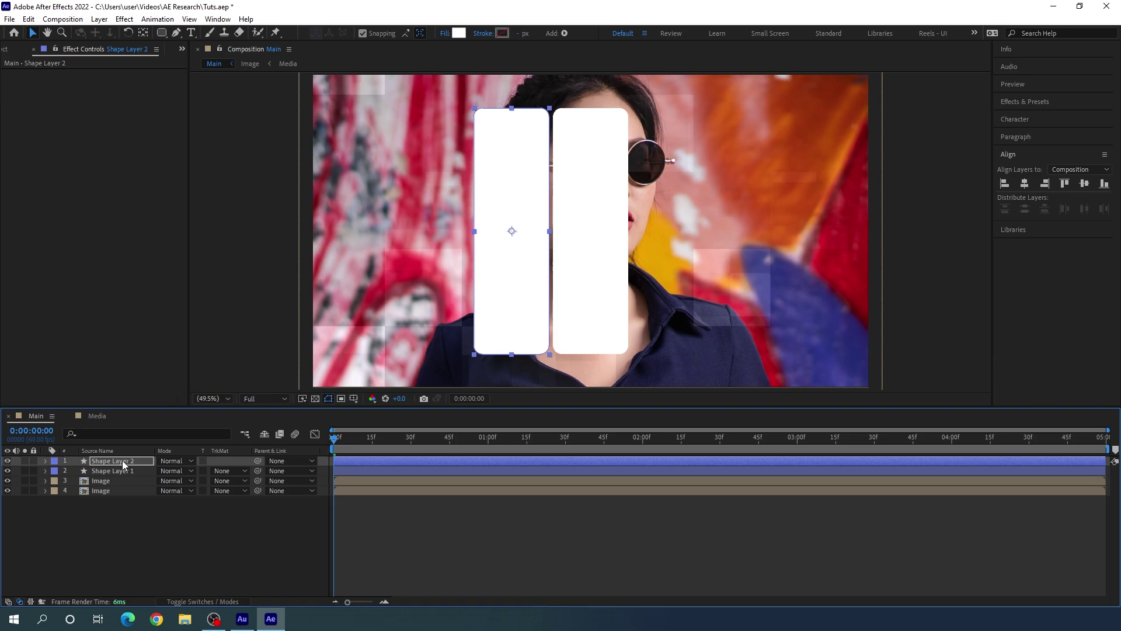
- Duplicate the middle rounded rectangle layer and shift the copy about 274 px to the right, leaving a narrow gap
{"action": "left_click", "coordinate": [117, 471]}
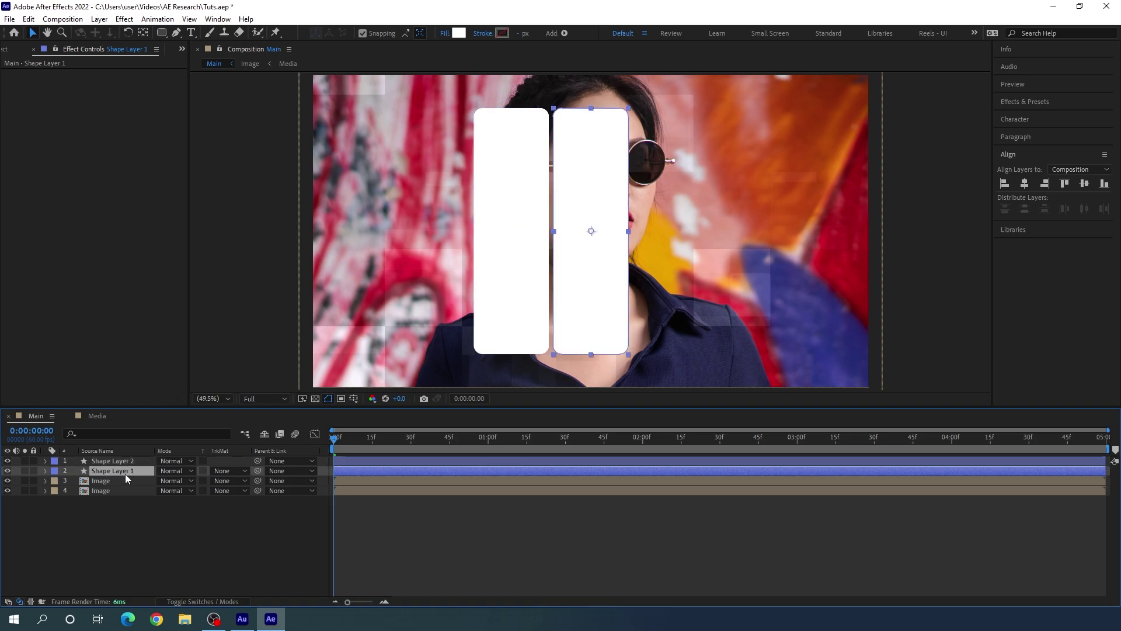
{"action": "key", "text": "ctrl+d"}
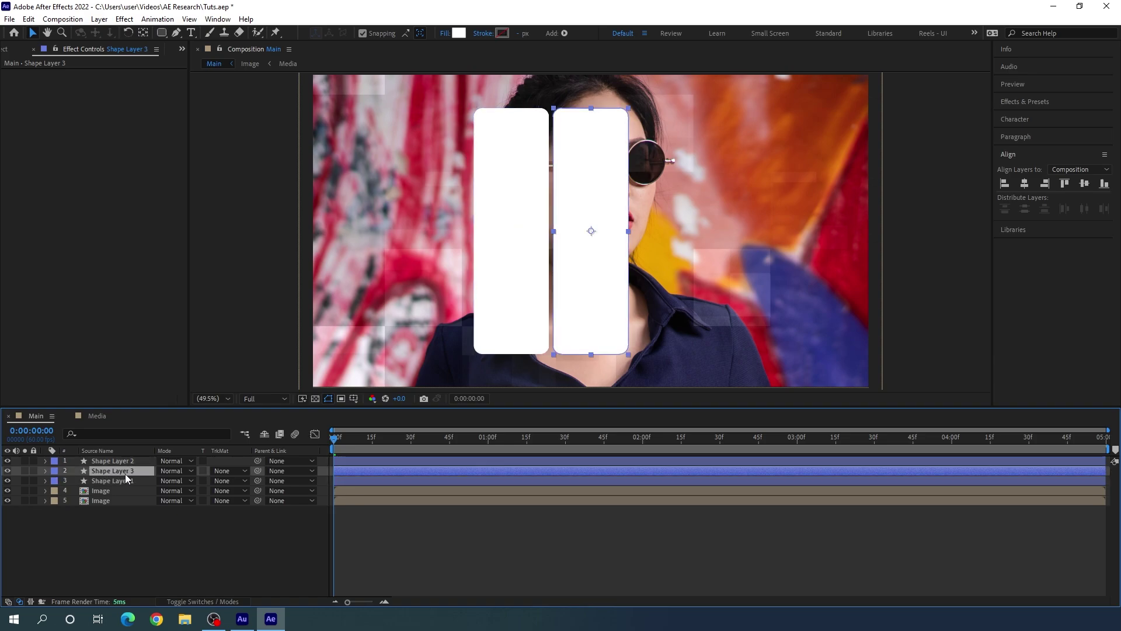
{"action": "key", "text": "shift+Right"}
{"action": "key", "text": "shift+Right"}
{"action": "key", "text": "shift+Right"}
{"action": "key", "text": "shift+Right"}
{"action": "key", "text": "shift+Right"}
{"action": "key", "text": "shift+Right"}
{"action": "key", "text": "shift+Right"}
{"action": "key", "text": "shift+Right"}
{"action": "key", "text": "shift+Right"}
{"action": "key", "text": "shift+Right"}
{"action": "key", "text": "shift+Right"}
{"action": "key", "text": "shift+Right"}
{"action": "key", "text": "shift+Right"}
{"action": "key", "text": "shift+Right"}
{"action": "key", "text": "shift+Right"}
{"action": "key", "text": "shift+Right"}
{"action": "key", "text": "shift+Right"}
{"action": "key", "text": "shift+Right"}
{"action": "key", "text": "shift+Right"}
{"action": "key", "text": "shift+Right"}
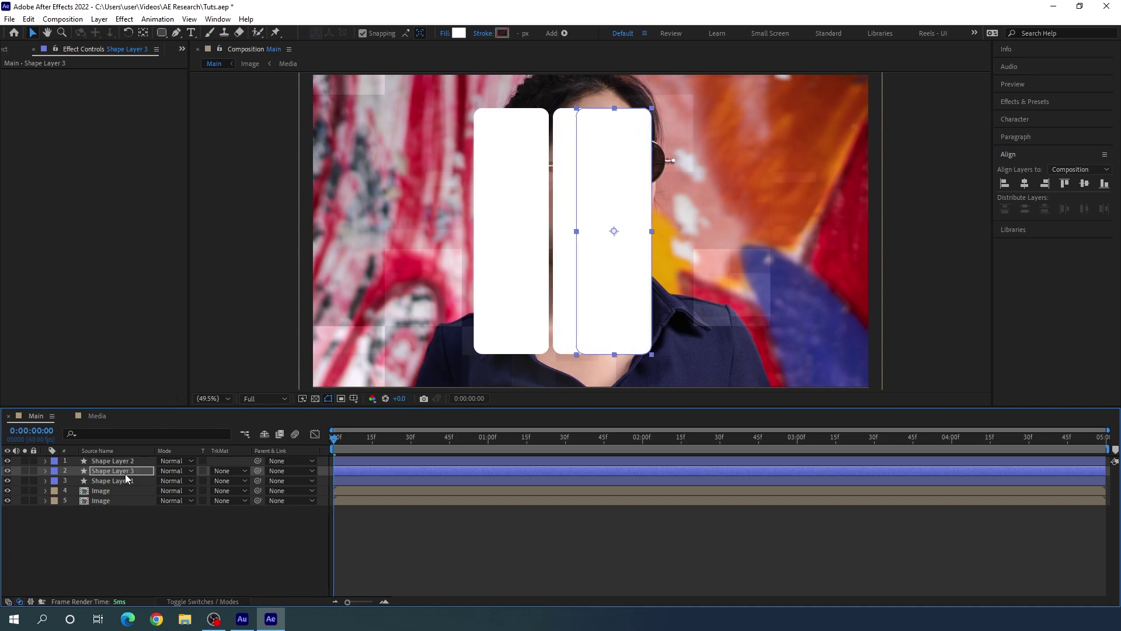
{"action": "key", "text": "shift+Right"}
{"action": "key", "text": "shift+Right"}
{"action": "key", "text": "shift+Right"}
{"action": "key", "text": "shift+Right"}
{"action": "key", "text": "shift+Right"}
{"action": "key", "text": "shift+Right"}
{"action": "key", "text": "shift+Right"}
{"action": "key", "text": "shift+Right"}
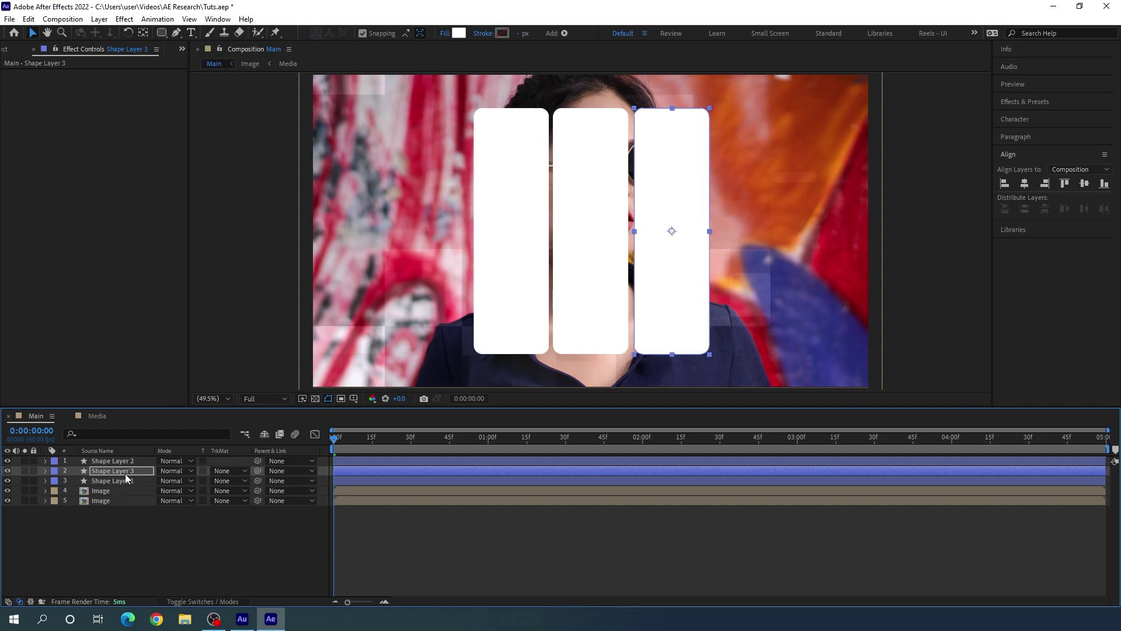
{"action": "key", "text": "Left"}
{"action": "key", "text": "Left"}
{"action": "key", "text": "Left"}
{"action": "key", "text": "Left"}
{"action": "key", "text": "Left"}
{"action": "key", "text": "Left"}
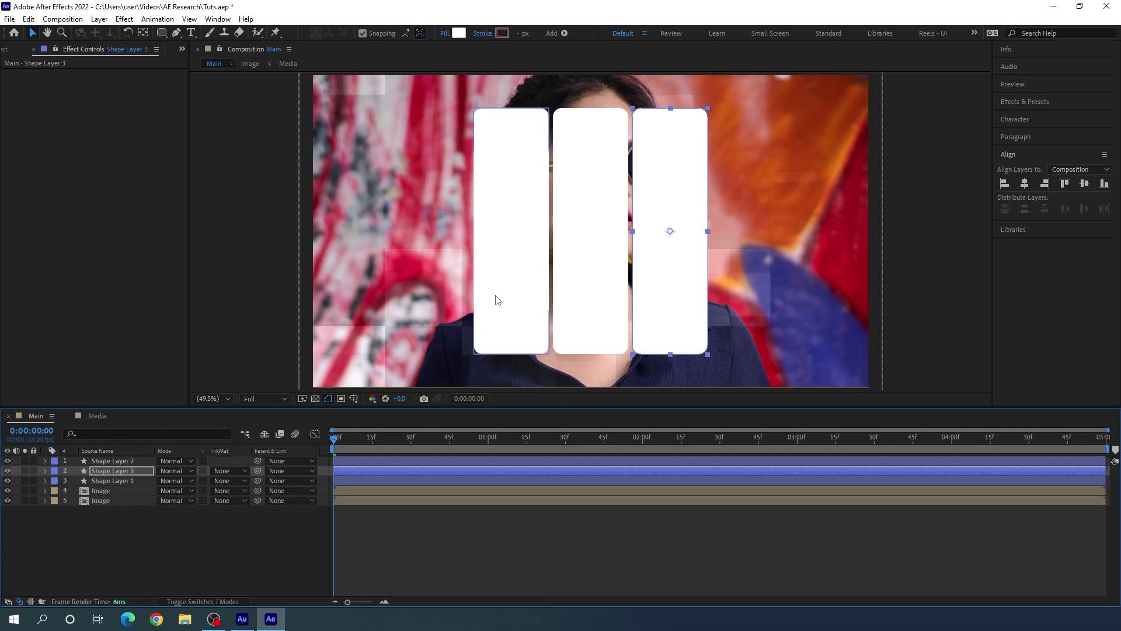
- Duplicate the left rectangle, Shape Layer 2, and shift the copy about 274 px further left with a matching gap
{"action": "left_click", "coordinate": [119, 461]}
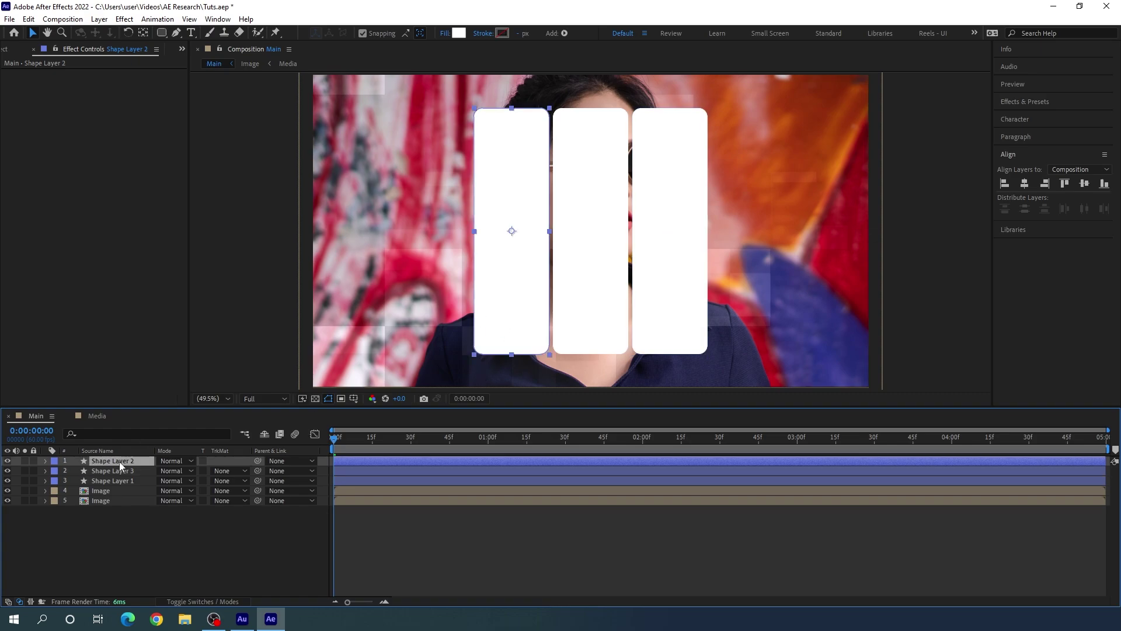
{"action": "key", "text": "ctrl+d"}
{"action": "key", "text": "shift+Left"}
{"action": "key", "text": "shift+Left"}
{"action": "key", "text": "shift+Left"}
{"action": "key", "text": "shift+Left"}
{"action": "key", "text": "shift+Left"}
{"action": "key", "text": "shift+Left"}
{"action": "key", "text": "shift+Left"}
{"action": "key", "text": "shift+Left"}
{"action": "key", "text": "shift+Left"}
{"action": "key", "text": "shift+Left"}
{"action": "key", "text": "shift+Left"}
{"action": "key", "text": "shift+Left"}
{"action": "key", "text": "shift+Left"}
{"action": "key", "text": "shift+Left"}
{"action": "key", "text": "shift+Left"}
{"action": "key", "text": "shift+Left"}
{"action": "key", "text": "shift+Left"}
{"action": "key", "text": "shift+Left"}
{"action": "key", "text": "shift+Left"}
{"action": "key", "text": "shift+Left"}
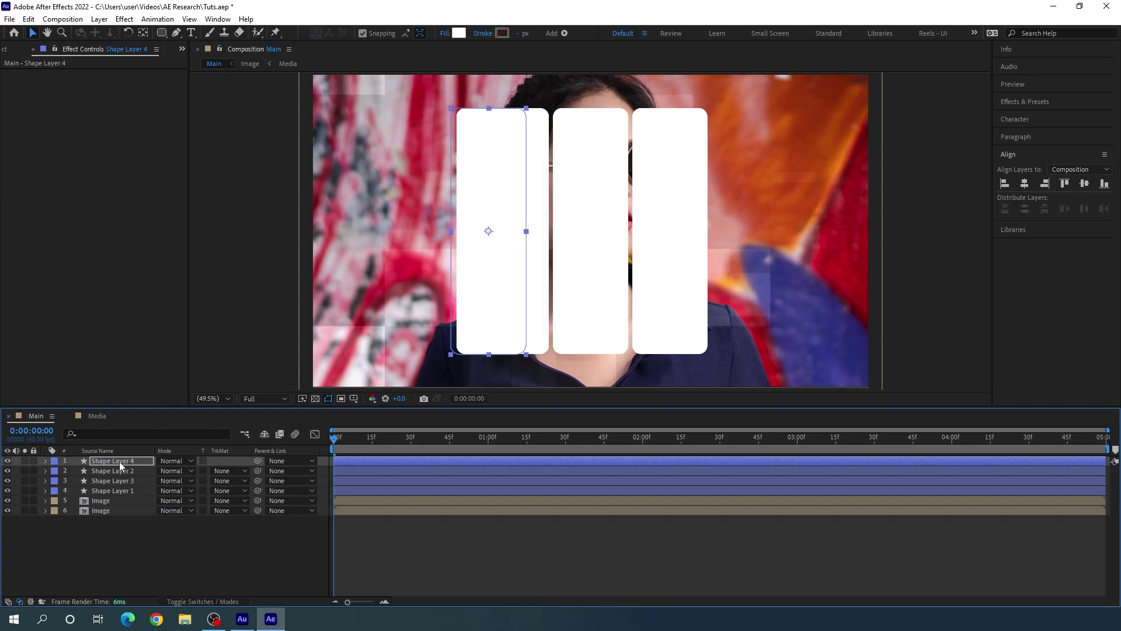
{"action": "key", "text": "shift+Left"}
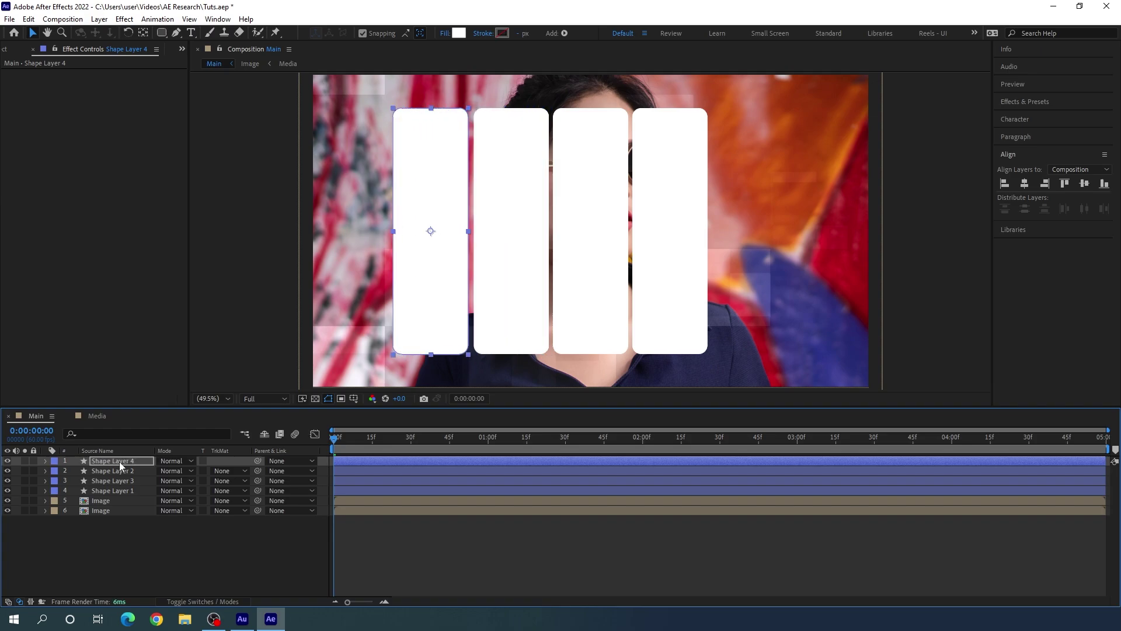
{"action": "key", "text": "Left"}
{"action": "key", "text": "Left"}
{"action": "key", "text": "Left"}
{"action": "key", "text": "Left"}
{"action": "key", "text": "Left"}
{"action": "key", "text": "Left"}
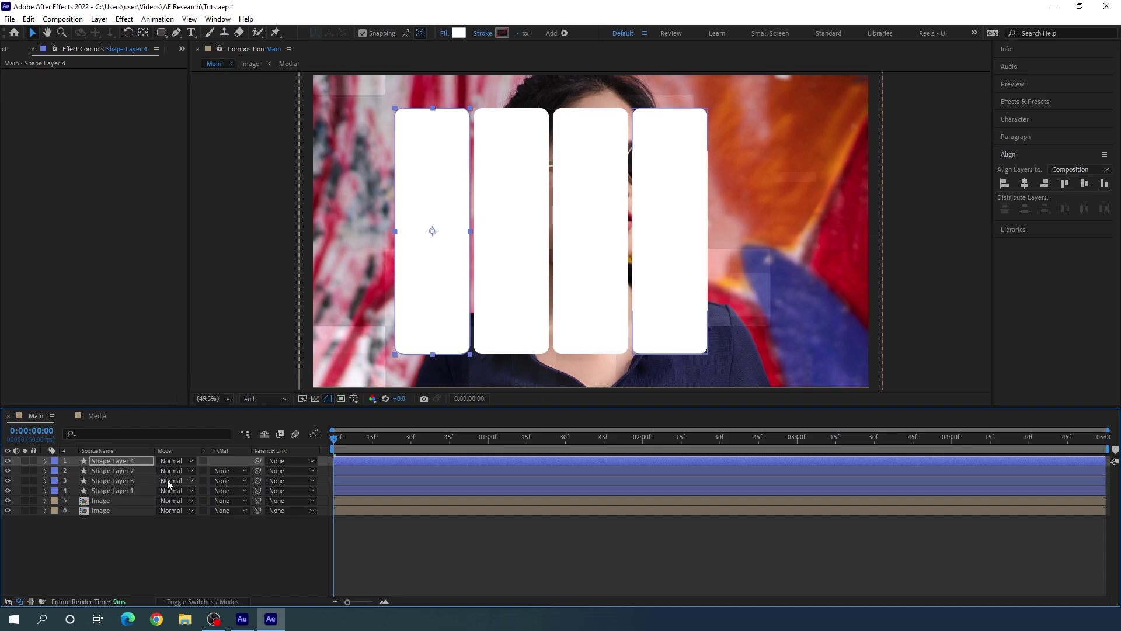
- Duplicate the right rectangle, Shape Layer 3, and shift the copy about 274 px further right to complete a five-panel row
{"action": "left_click", "coordinate": [130, 481]}
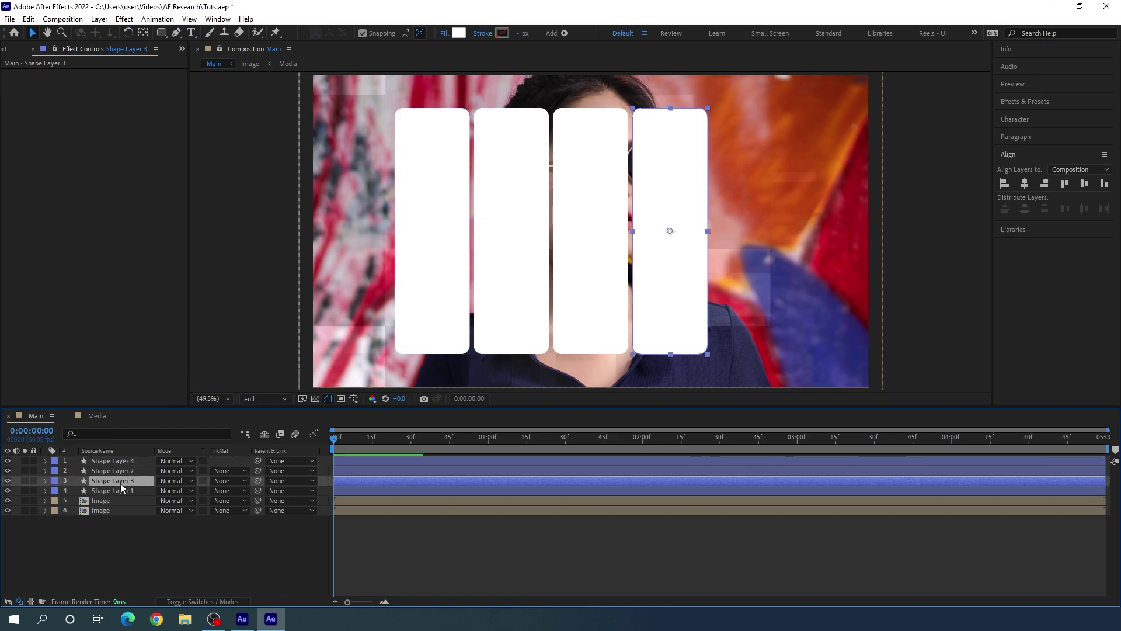
{"action": "key", "text": "ctrl+d"}
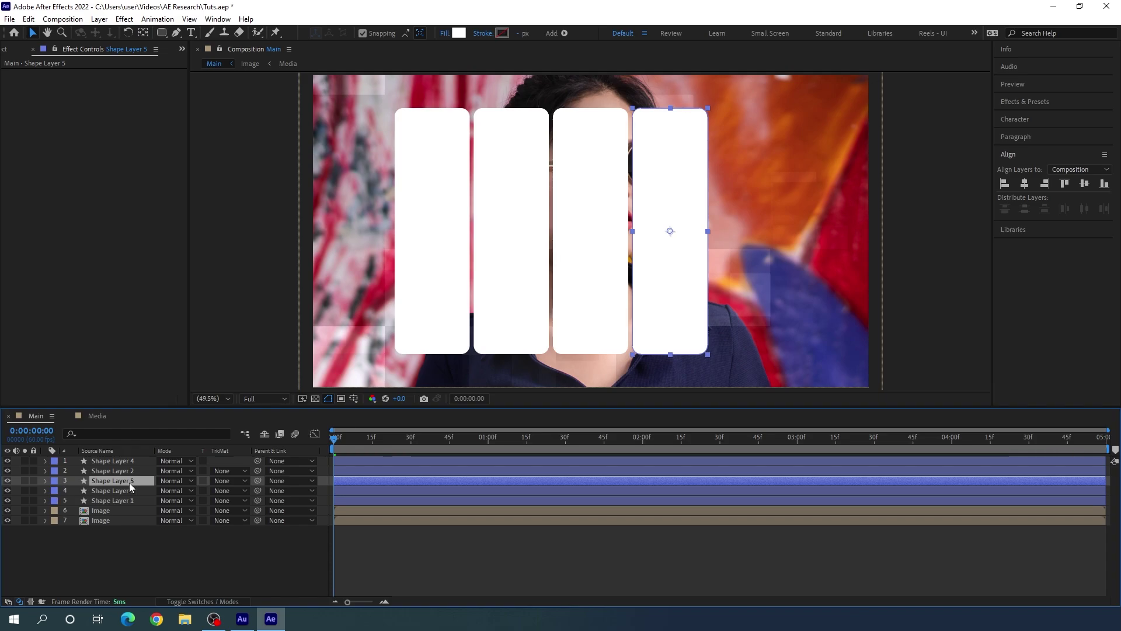
{"action": "key", "text": "shift+Right"}
{"action": "key", "text": "shift+Right"}
{"action": "key", "text": "shift+Right"}
{"action": "key", "text": "shift+Right"}
{"action": "key", "text": "shift+Right"}
{"action": "key", "text": "shift+Right"}
{"action": "key", "text": "shift+Right"}
{"action": "key", "text": "shift+Right"}
{"action": "key", "text": "shift+Right"}
{"action": "key", "text": "shift+Right"}
{"action": "key", "text": "shift+Right"}
{"action": "key", "text": "shift+Right"}
{"action": "key", "text": "shift+Right"}
{"action": "key", "text": "shift+Right"}
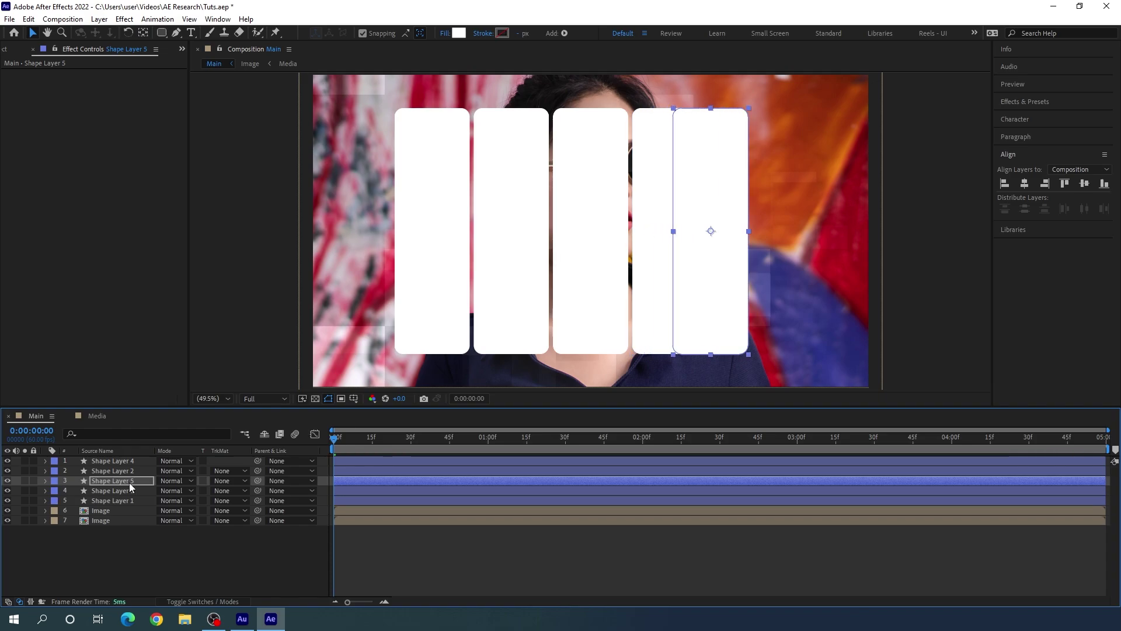
{"action": "key", "text": "shift+Right"}
{"action": "key", "text": "shift+Right"}
{"action": "key", "text": "shift+Right"}
{"action": "key", "text": "shift+Right"}
{"action": "key", "text": "shift+Right"}
{"action": "key", "text": "shift+Right"}
{"action": "key", "text": "shift+Right"}
{"action": "key", "text": "shift+Right"}
{"action": "key", "text": "shift+Right"}
{"action": "key", "text": "shift+Right"}
{"action": "key", "text": "shift+Right"}
{"action": "key", "text": "shift+Right"}
{"action": "key", "text": "shift+Right"}
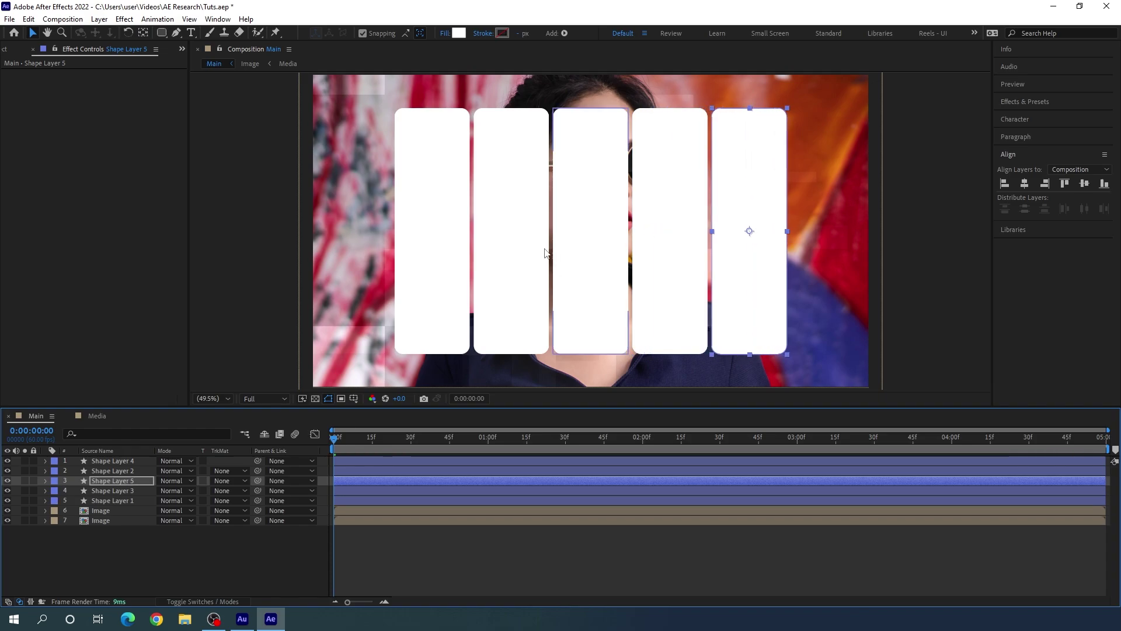
- Raise the second and fourth panels, Shape Layer 2 and Shape Layer 3, by 40 px each
{"action": "left_click", "coordinate": [135, 502]}
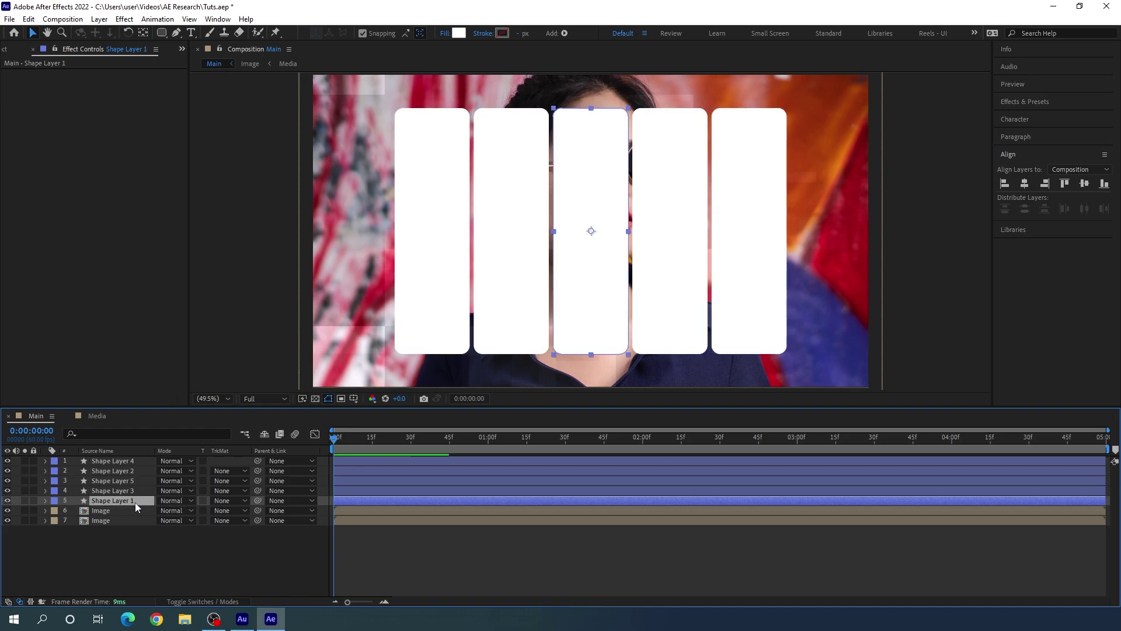
{"action": "left_click", "coordinate": [132, 492]}
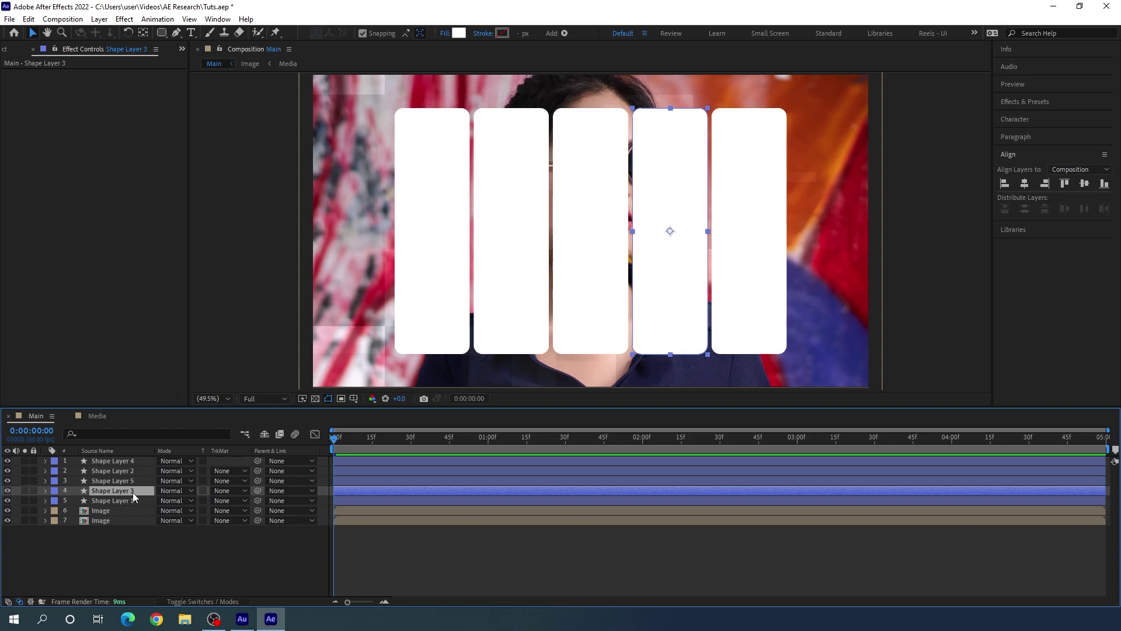
{"action": "key", "text": "shift+Up"}
{"action": "key", "text": "shift+Up"}
{"action": "key", "text": "shift+Up"}
{"action": "key", "text": "shift+Up"}
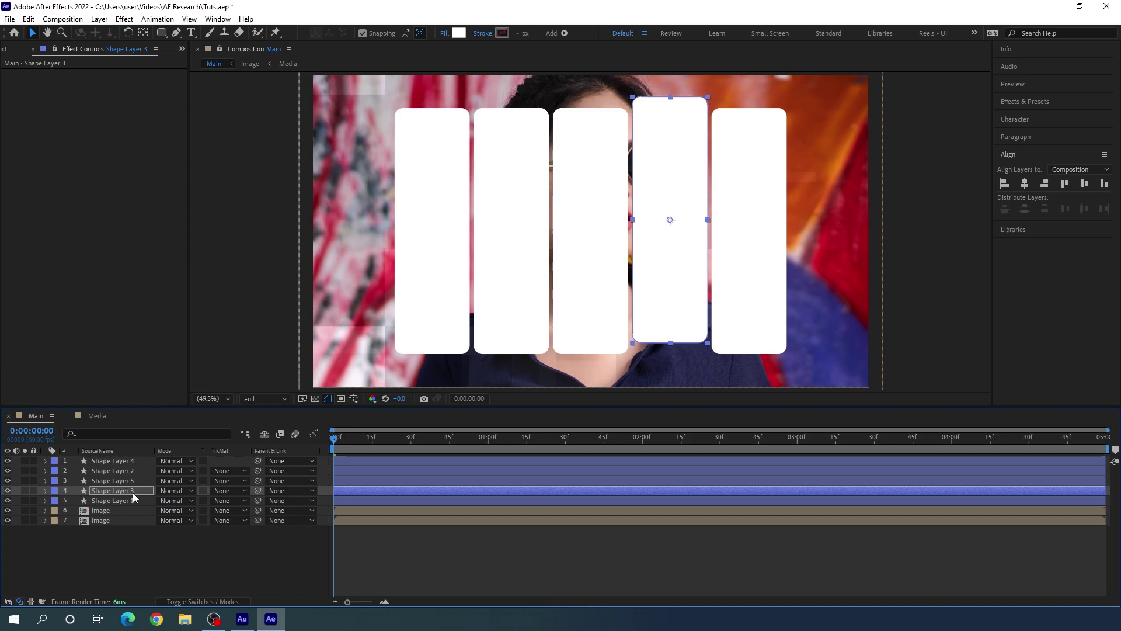
{"action": "left_click", "coordinate": [507, 251]}
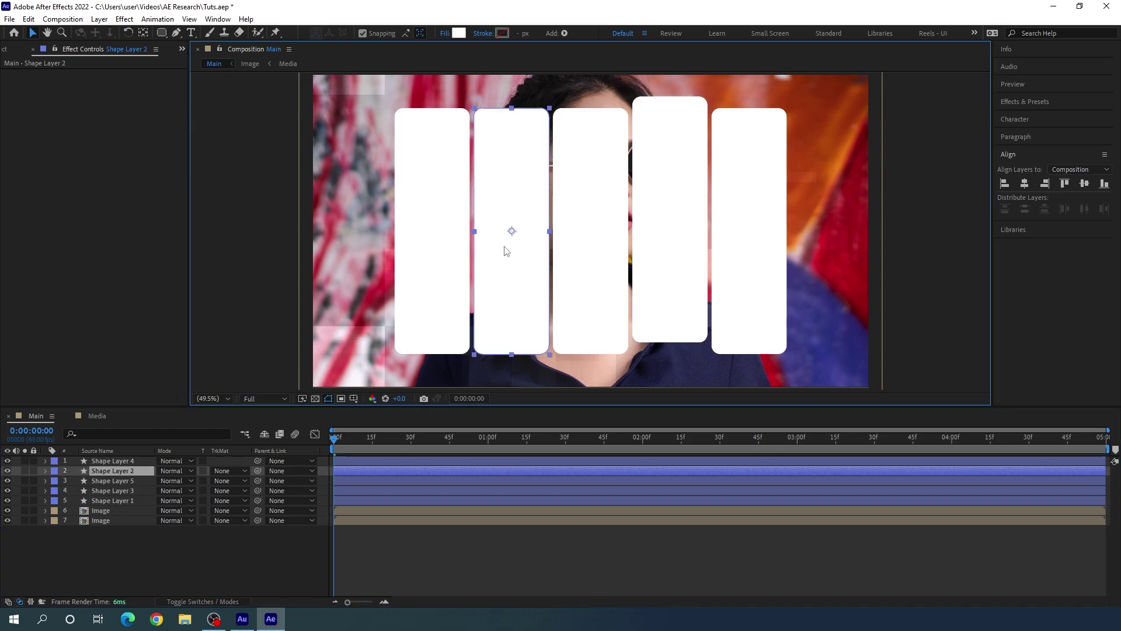
{"action": "key", "text": "shift+Up"}
{"action": "key", "text": "shift+Up"}
{"action": "key", "text": "shift+Up"}
{"action": "key", "text": "shift+Up"}
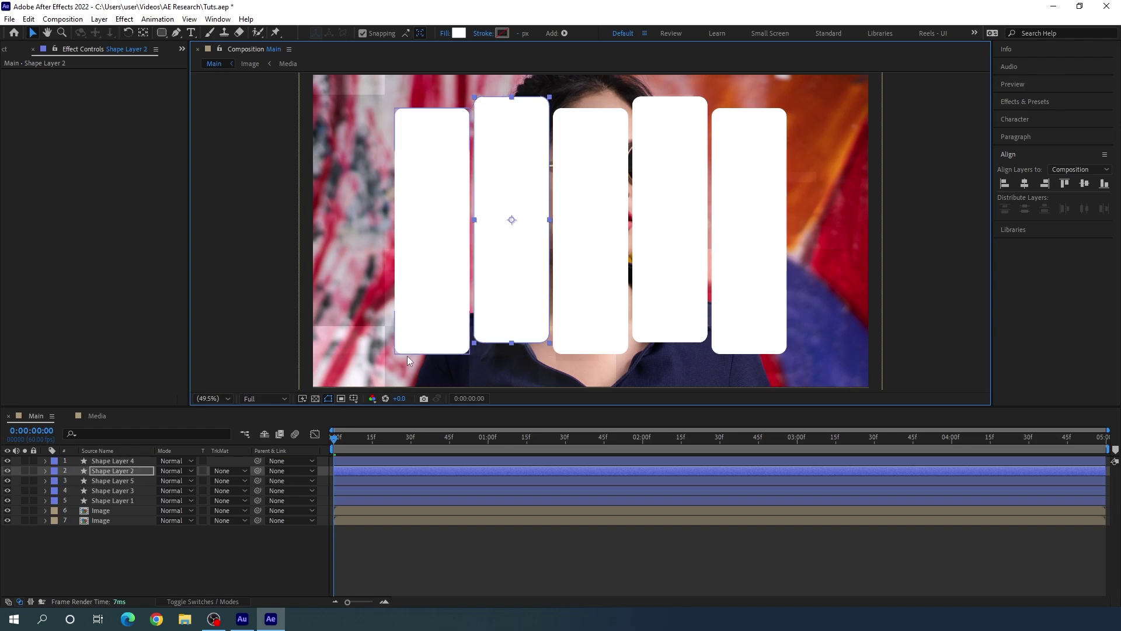
- Lower the two outermost panels, Shape Layer 4 and Shape Layer 5, by 40 px each
{"action": "left_click", "coordinate": [113, 462]}
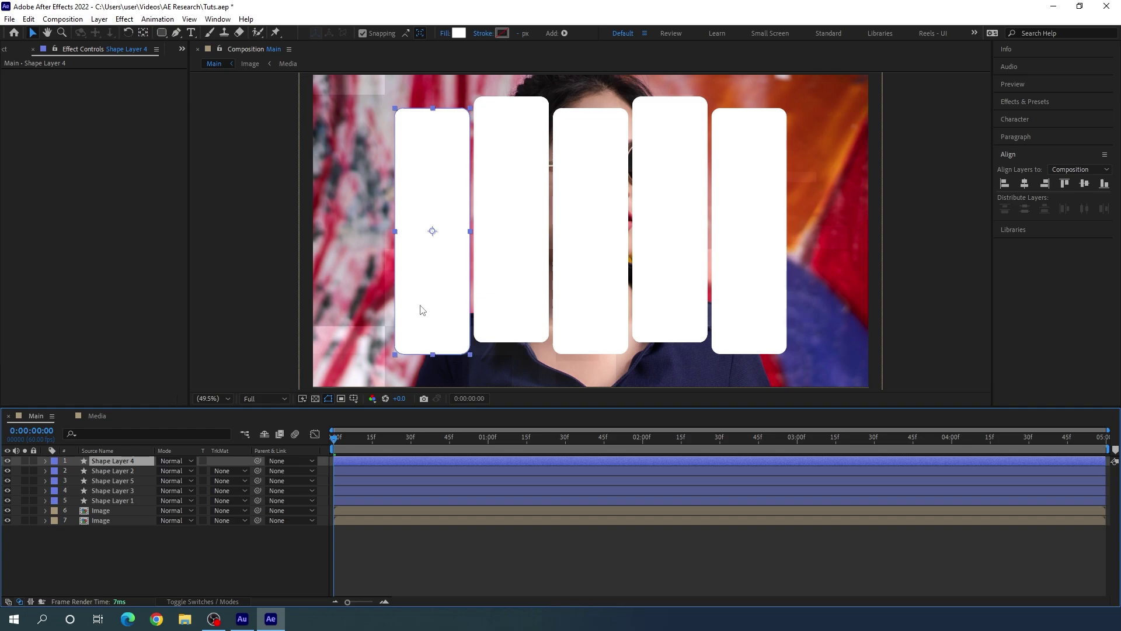
{"action": "key", "text": "shift+Down"}
{"action": "key", "text": "shift+Down"}
{"action": "key", "text": "shift+Down"}
{"action": "key", "text": "shift+Down"}
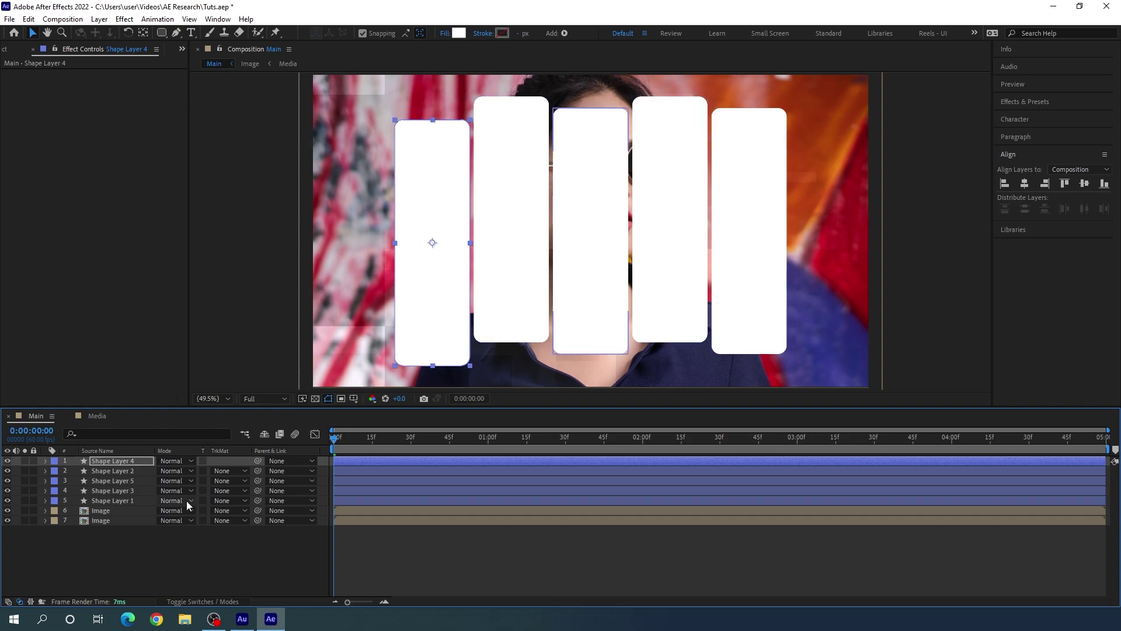
{"action": "left_click", "coordinate": [132, 490]}
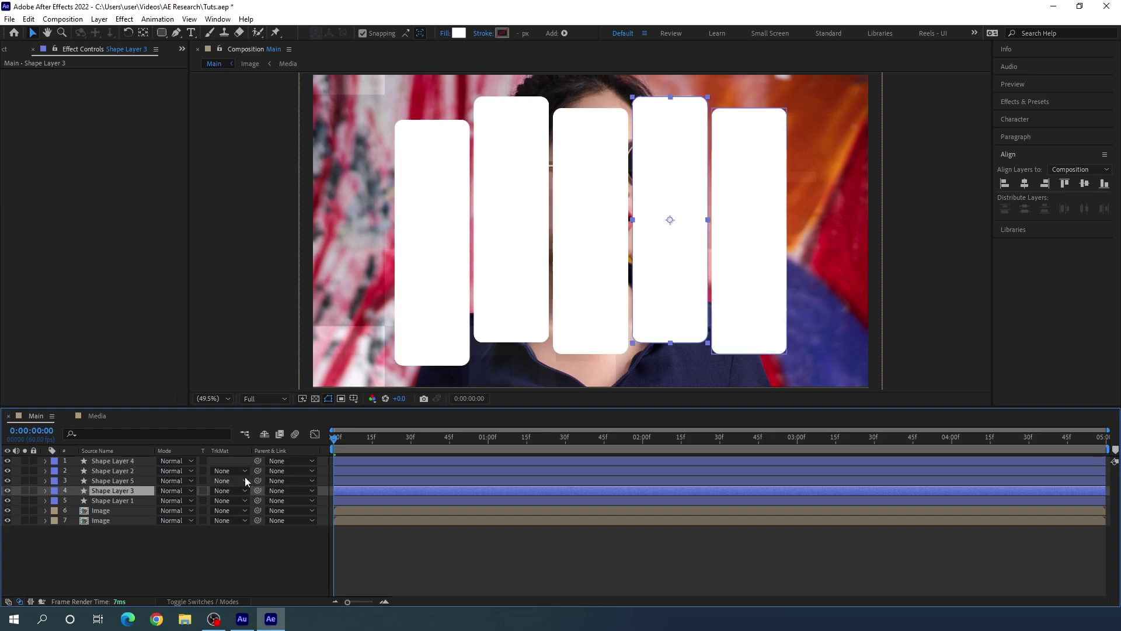
{"action": "left_click", "coordinate": [128, 481]}
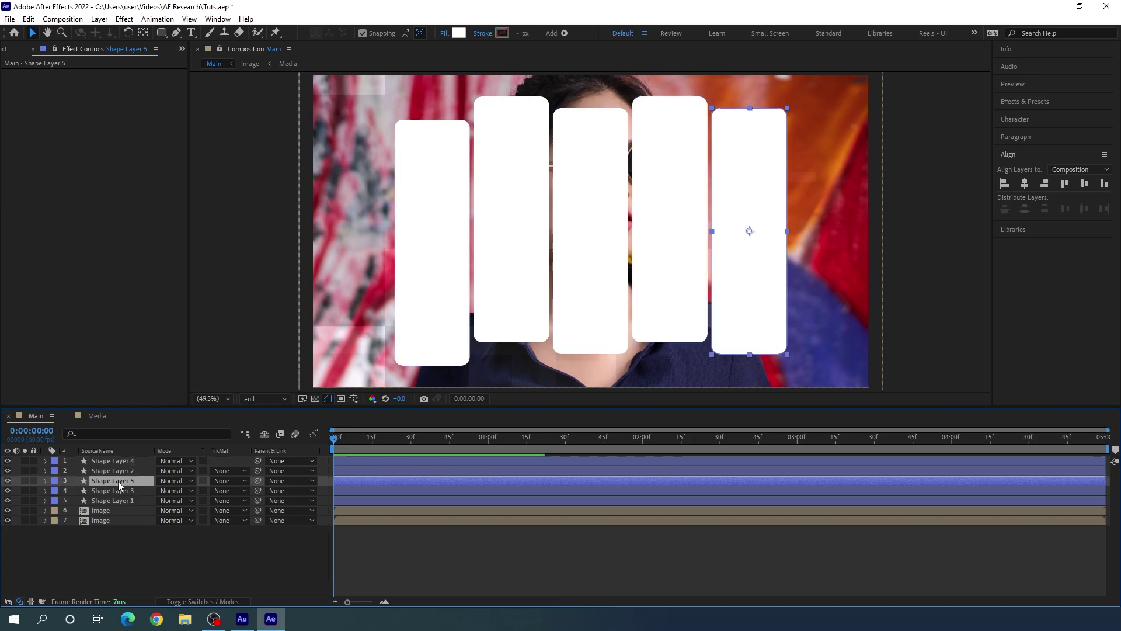
{"action": "key", "text": "shift+Down"}
{"action": "key", "text": "shift+Down"}
{"action": "key", "text": "shift+Down"}
{"action": "key", "text": "shift+Down"}
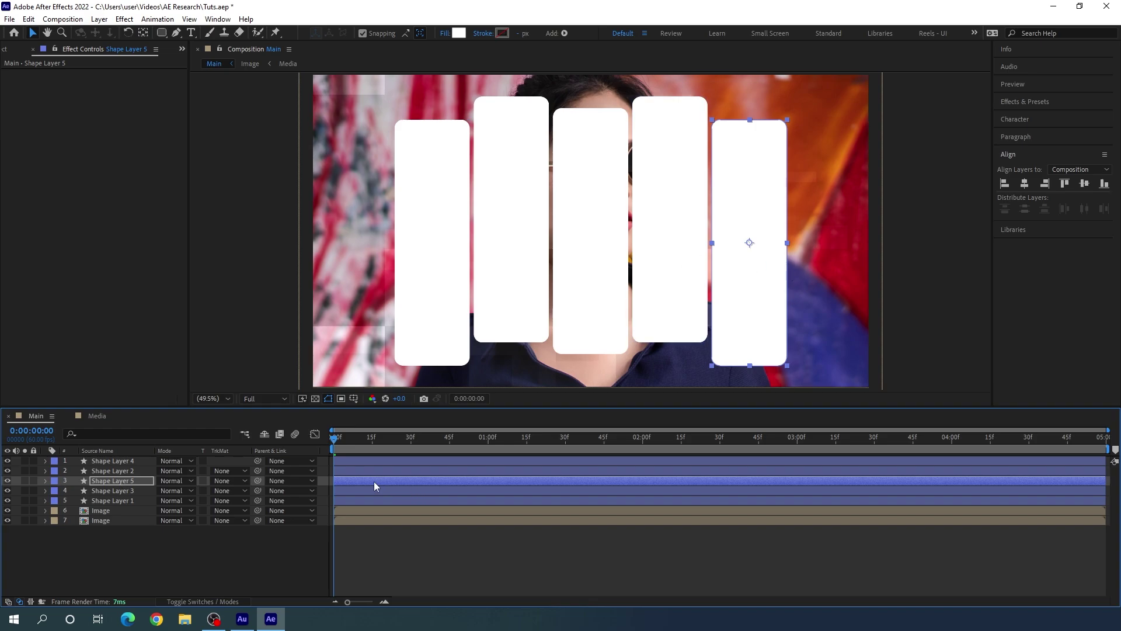
- Add Position keyframes to all five shape layers at 0:00:01:00 and, with the same positions, at 0:00:03:30
{"action": "left_click", "coordinate": [134, 501]}
{"action": "left_click", "coordinate": [129, 461], "text": "shift"}
{"action": "left_click_drag", "start_coordinate": [387, 447], "coordinate": [489, 451]}
{"action": "key", "text": "p"}
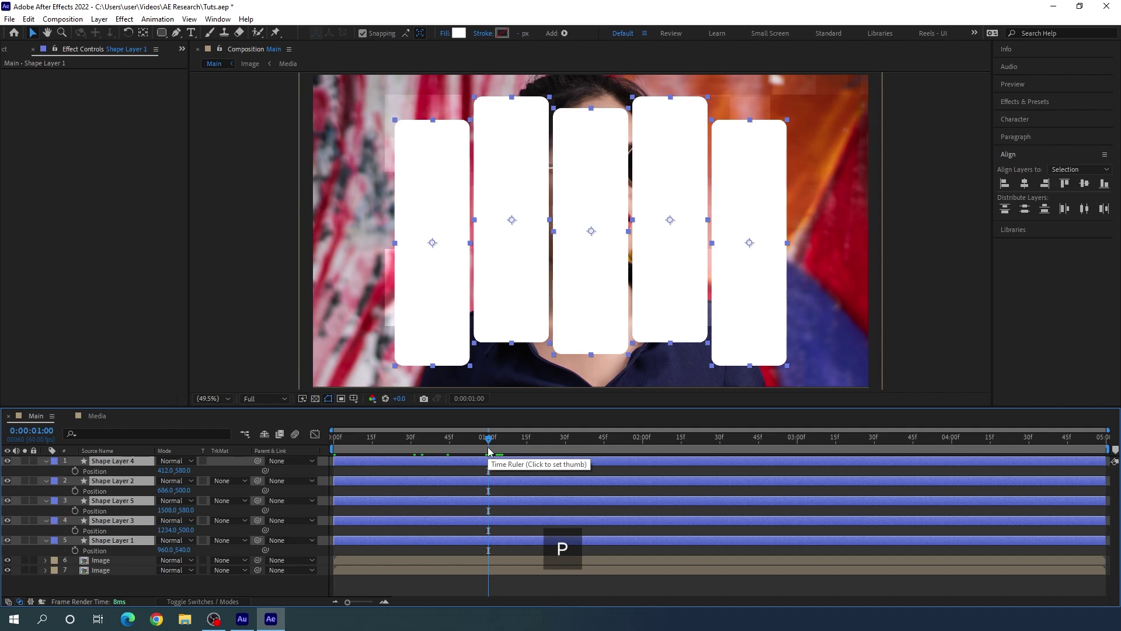
{"action": "left_click", "coordinate": [75, 472]}
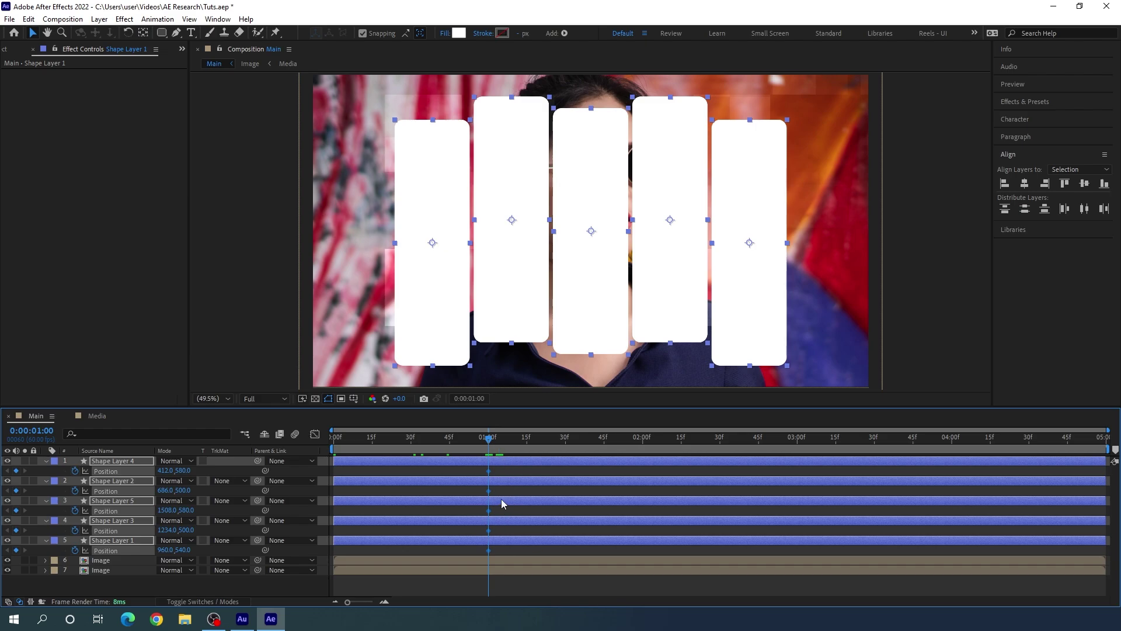
{"action": "left_click_drag", "start_coordinate": [514, 439], "coordinate": [876, 467]}
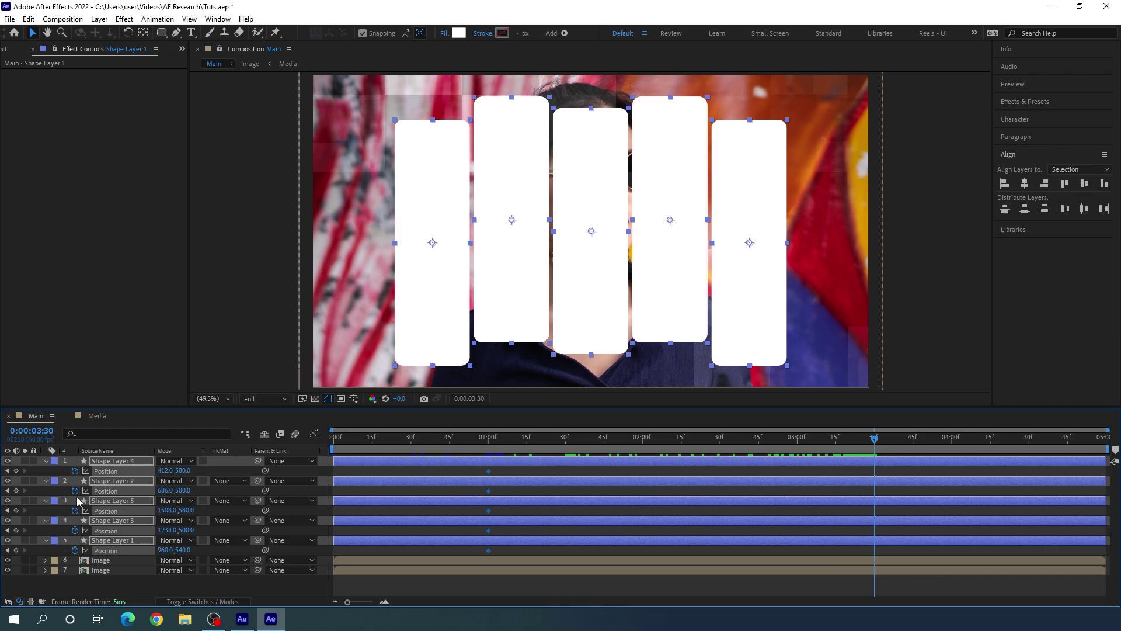
{"action": "left_click", "coordinate": [16, 470]}
- At 0:00:04:30, raise all five shape layers together by 1040 px so they leave the top of the frame
{"action": "key", "text": "space"}
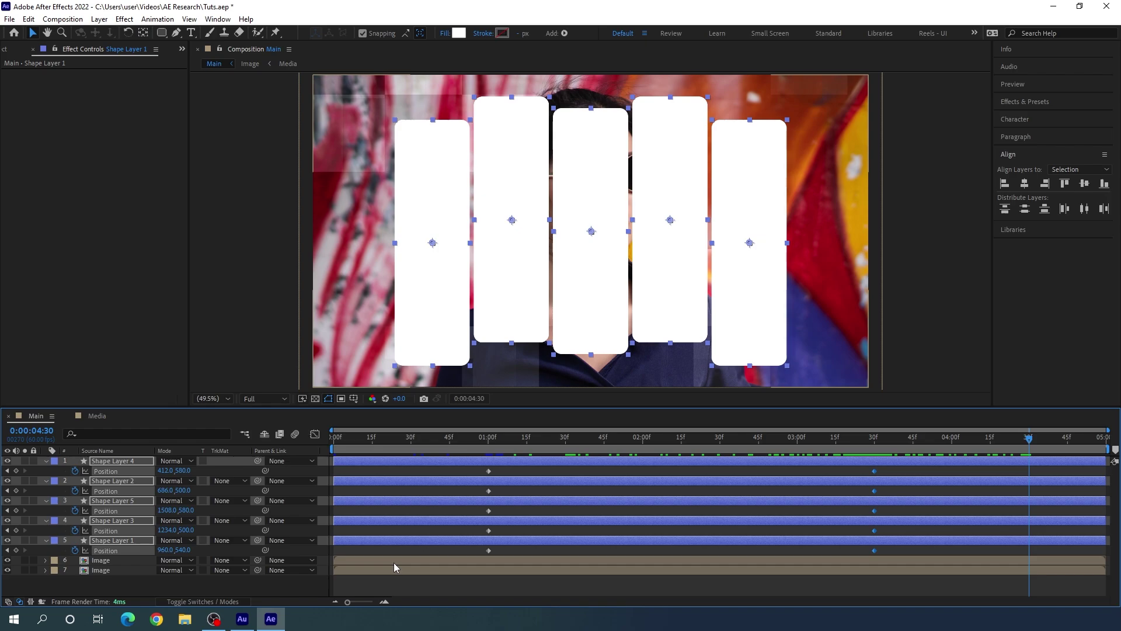
{"action": "key", "text": "shift+Up"}
{"action": "key", "text": "shift+Up"}
{"action": "key", "text": "shift+Up"}
{"action": "key", "text": "shift+Up"}
{"action": "key", "text": "shift+Up"}
{"action": "key", "text": "shift+Up"}
{"action": "key", "text": "shift+Up"}
{"action": "key", "text": "shift+Up"}
{"action": "key", "text": "shift+Up"}
{"action": "key", "text": "shift+Up"}
{"action": "key", "text": "shift+Up"}
{"action": "key", "text": "shift+Up"}
{"action": "key", "text": "shift+Up"}
{"action": "key", "text": "shift+Up"}
{"action": "key", "text": "shift+Up"}
{"action": "key", "text": "shift+Up"}
{"action": "key", "text": "shift+Up"}
{"action": "key", "text": "shift+Up"}
{"action": "key", "text": "shift+Up"}
{"action": "key", "text": "shift+Up"}
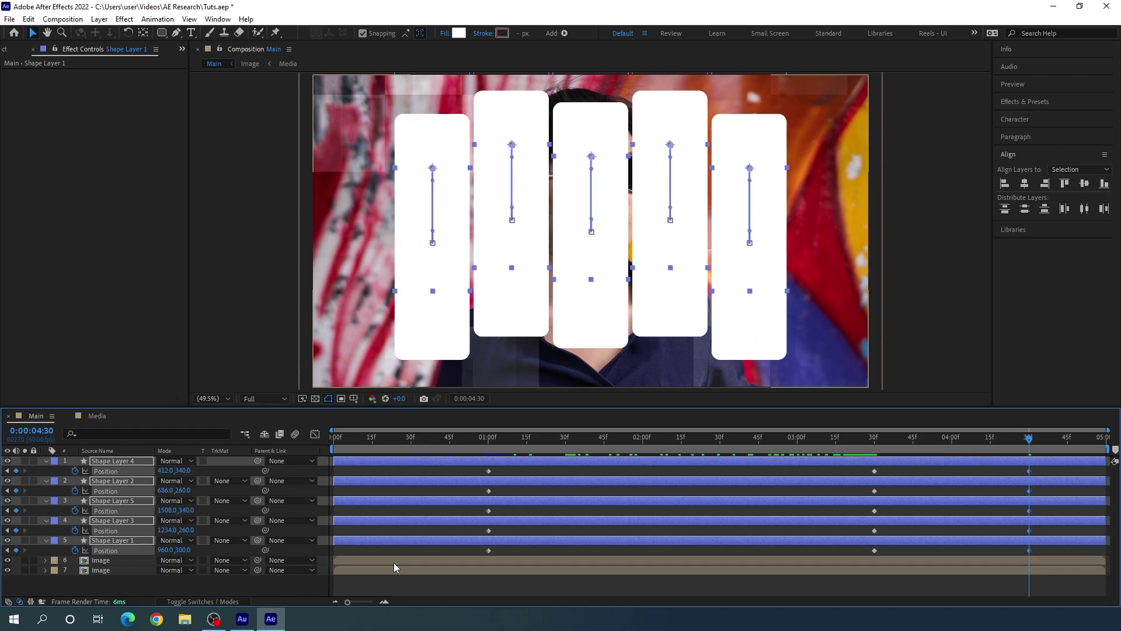
{"action": "key", "text": "shift+Up"}
{"action": "key", "text": "shift+Up"}
{"action": "key", "text": "shift+Up"}
{"action": "key", "text": "shift+Up"}
{"action": "key", "text": "shift+Up"}
{"action": "key", "text": "shift+Up"}
{"action": "key", "text": "shift+Up"}
{"action": "key", "text": "shift+Up"}
{"action": "key", "text": "shift+Up"}
{"action": "key", "text": "shift+Up"}
{"action": "key", "text": "shift+Up"}
{"action": "key", "text": "shift+Up"}
{"action": "key", "text": "shift+Up"}
{"action": "key", "text": "shift+Up"}
{"action": "key", "text": "shift+Up"}
{"action": "key", "text": "shift+Up"}
{"action": "key", "text": "shift+Up"}
{"action": "key", "text": "shift+Up"}
{"action": "key", "text": "shift+Up"}
{"action": "key", "text": "shift+Up"}
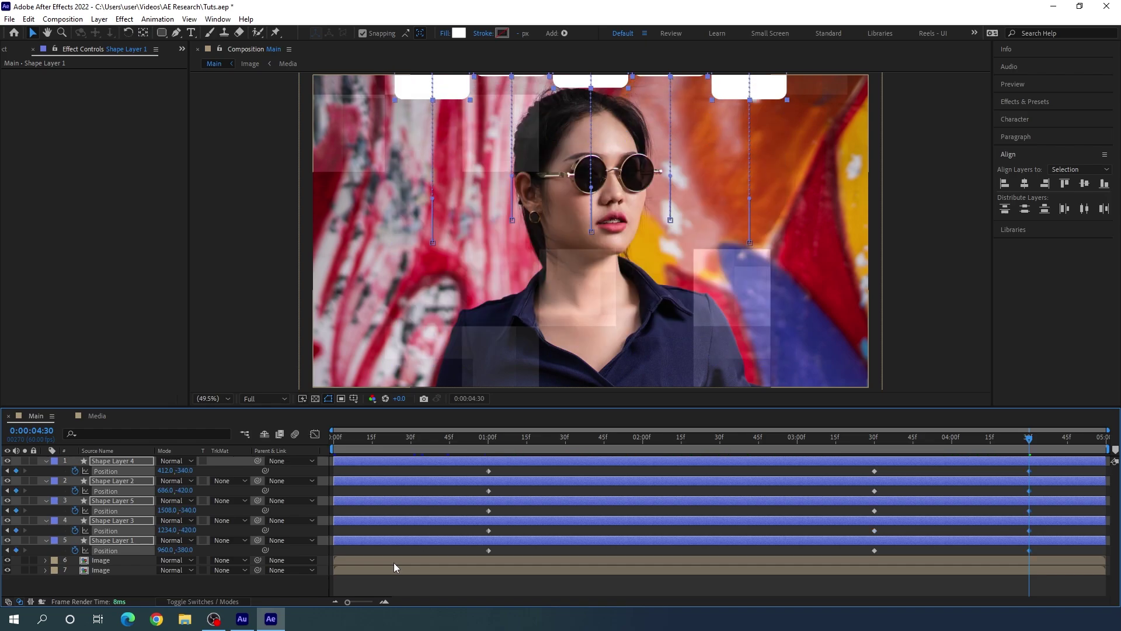
{"action": "key", "text": "shift+Up"}
{"action": "key", "text": "shift+Up"}
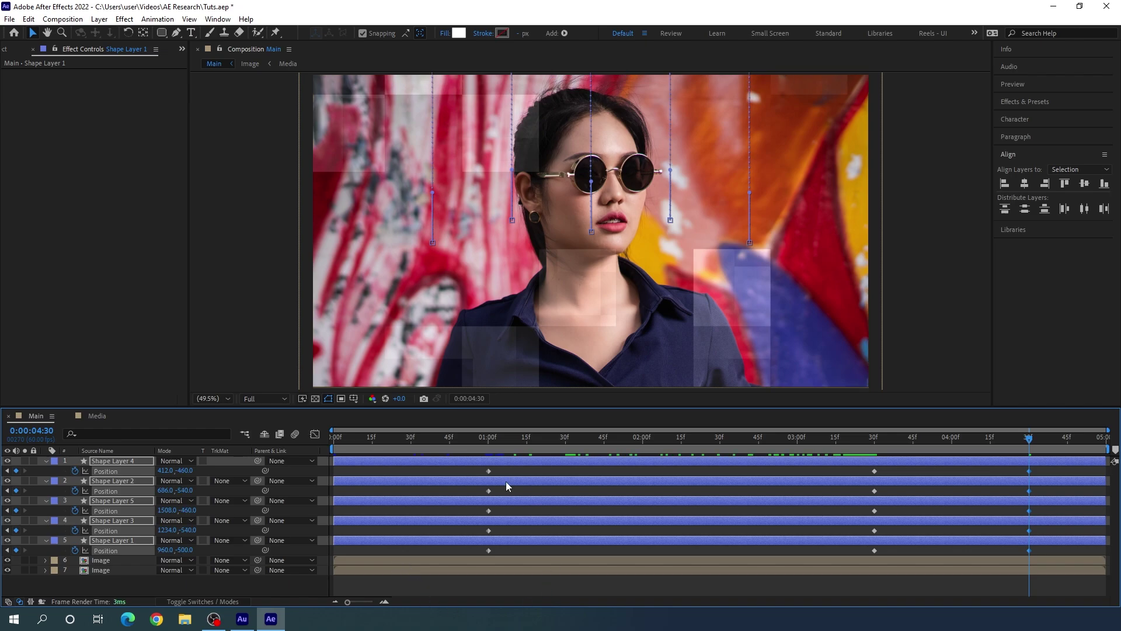
- At 0:00:00:00, lower all five shape layers together by 1040 px so they start below the frame
{"action": "key", "text": "Home"}
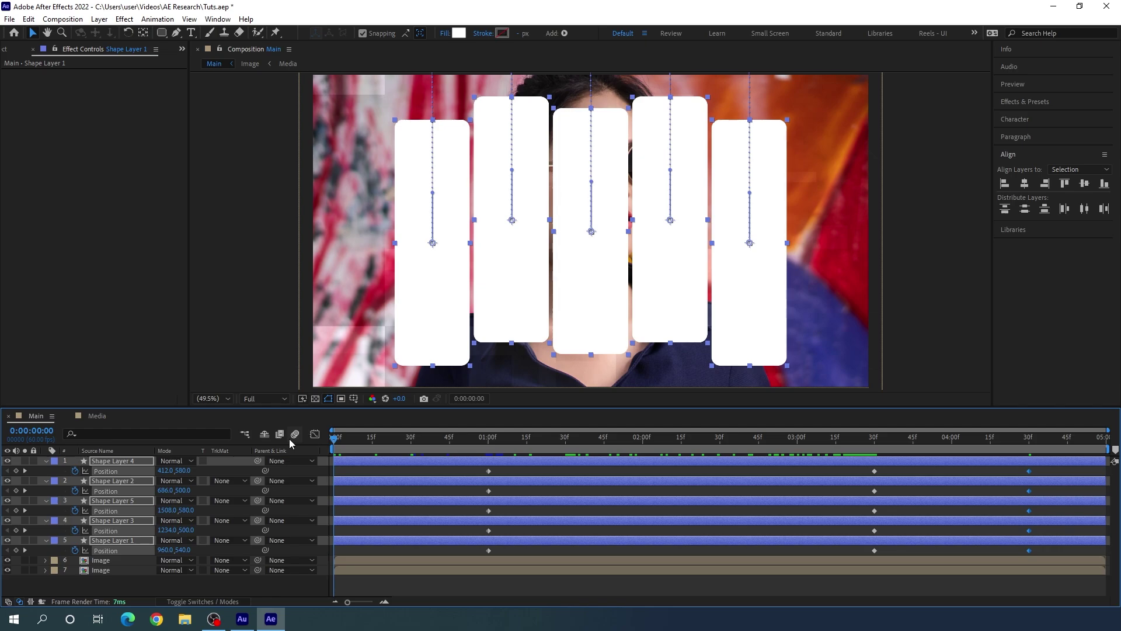
{"action": "key", "text": "shift+Down"}
{"action": "key", "text": "shift+Down"}
{"action": "key", "text": "shift+Down"}
{"action": "key", "text": "shift+Down"}
{"action": "key", "text": "shift+Down"}
{"action": "key", "text": "shift+Down"}
{"action": "key", "text": "shift+Down"}
{"action": "key", "text": "shift+Down"}
{"action": "key", "text": "shift+Down"}
{"action": "key", "text": "shift+Down"}
{"action": "key", "text": "shift+Down"}
{"action": "key", "text": "shift+Down"}
{"action": "key", "text": "shift+Down"}
{"action": "key", "text": "shift+Down"}
{"action": "key", "text": "shift+Down"}
{"action": "key", "text": "shift+Down"}
{"action": "key", "text": "shift+Down"}
{"action": "key", "text": "shift+Down"}
{"action": "key", "text": "shift+Down"}
{"action": "key", "text": "shift+Down"}
{"action": "key", "text": "shift+Down"}
{"action": "key", "text": "shift+Down"}
{"action": "key", "text": "shift+Down"}
{"action": "key", "text": "shift+Down"}
{"action": "key", "text": "shift+Down"}
{"action": "key", "text": "shift+Down"}
{"action": "key", "text": "shift+Down"}
{"action": "key", "text": "shift+Down"}
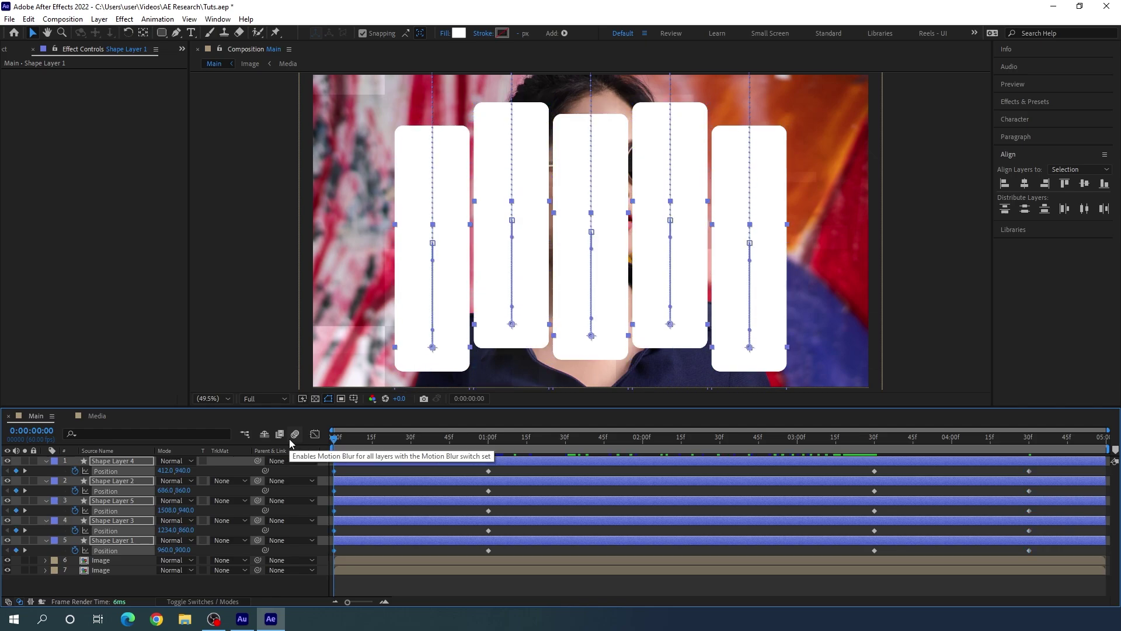
{"action": "key", "text": "shift+Down"}
{"action": "key", "text": "shift+Down"}
{"action": "key", "text": "shift+Down"}
{"action": "key", "text": "shift+Down"}
{"action": "key", "text": "shift+Down"}
{"action": "key", "text": "shift+Down"}
{"action": "key", "text": "shift+Down"}
{"action": "key", "text": "shift+Down"}
{"action": "key", "text": "shift+Down"}
{"action": "key", "text": "shift+Down"}
{"action": "key", "text": "shift+Down"}
{"action": "key", "text": "shift+Down"}
{"action": "key", "text": "shift+Down"}
{"action": "key", "text": "shift+Down"}
{"action": "key", "text": "shift+Down"}
{"action": "key", "text": "shift+Down"}
{"action": "key", "text": "shift+Down"}
{"action": "key", "text": "shift+Down"}
{"action": "key", "text": "shift+Down"}
{"action": "key", "text": "shift+Down"}
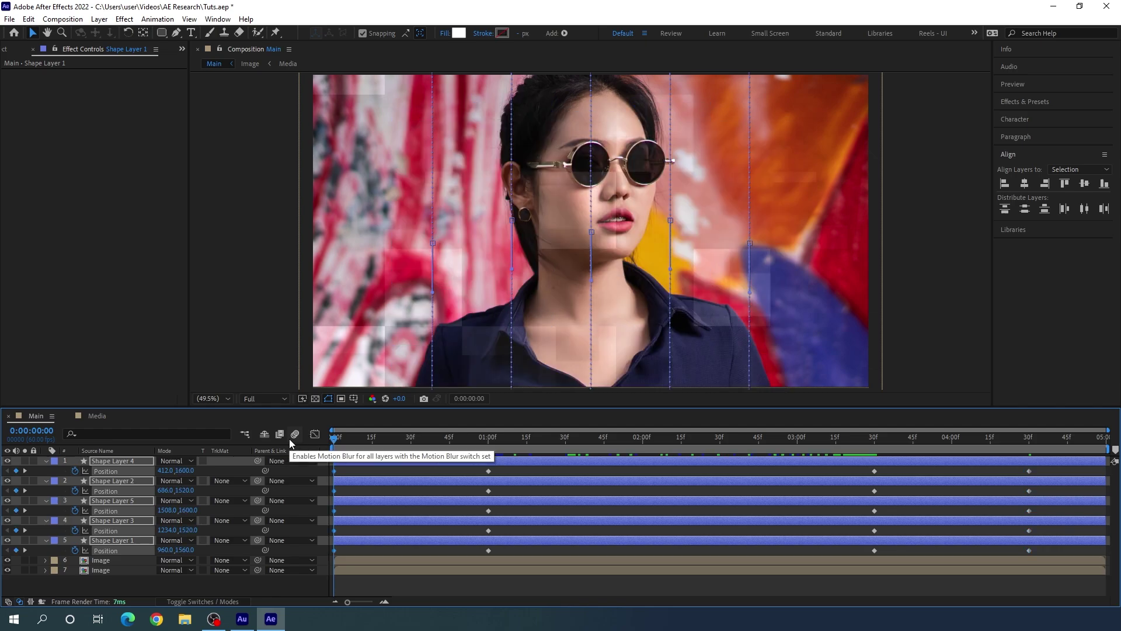
- At 0:00:02:15, lower all five shape layers by 40 px to add a slight mid-animation drift
{"action": "key", "text": "space"}
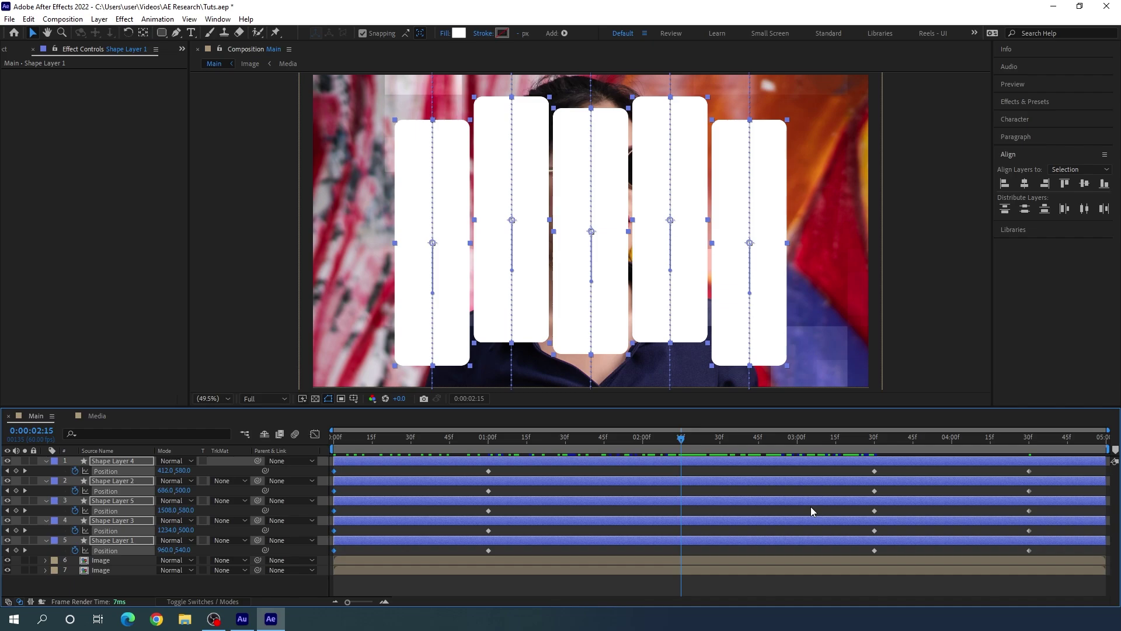
{"action": "key", "text": "shift+Down"}
{"action": "key", "text": "shift+Down"}
{"action": "key", "text": "shift+Down"}
{"action": "key", "text": "shift+Down"}
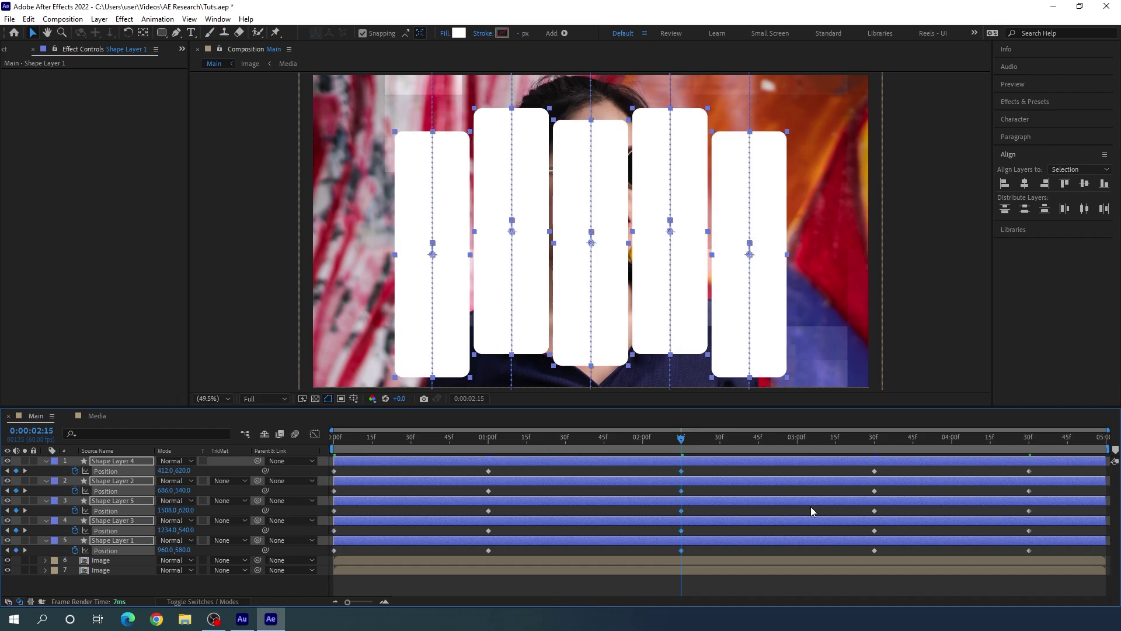
- Apply Easy Ease to all Position keyframes of the five shape layers
{"action": "key", "text": "space"}
{"action": "left_click_drag", "start_coordinate": [1047, 471], "coordinate": [328, 555]}
{"action": "key", "text": "F9"}
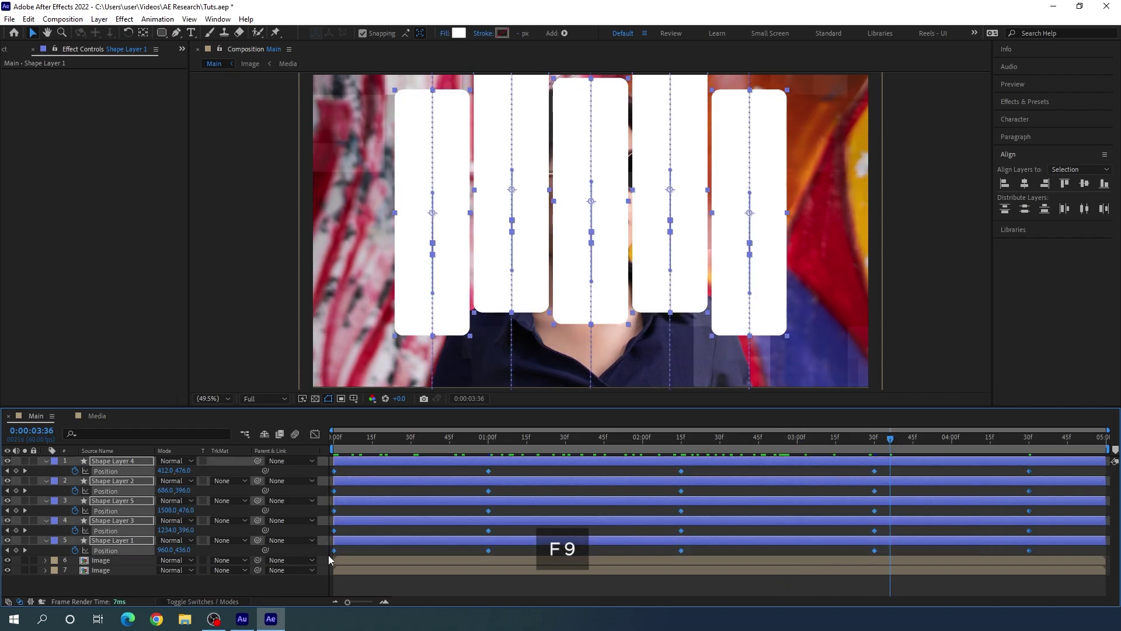
- Reshape the Position speed graph so the entry and exit each peak early at about 4000 px/sec and slow down gradually
{"action": "left_click", "coordinate": [315, 435]}
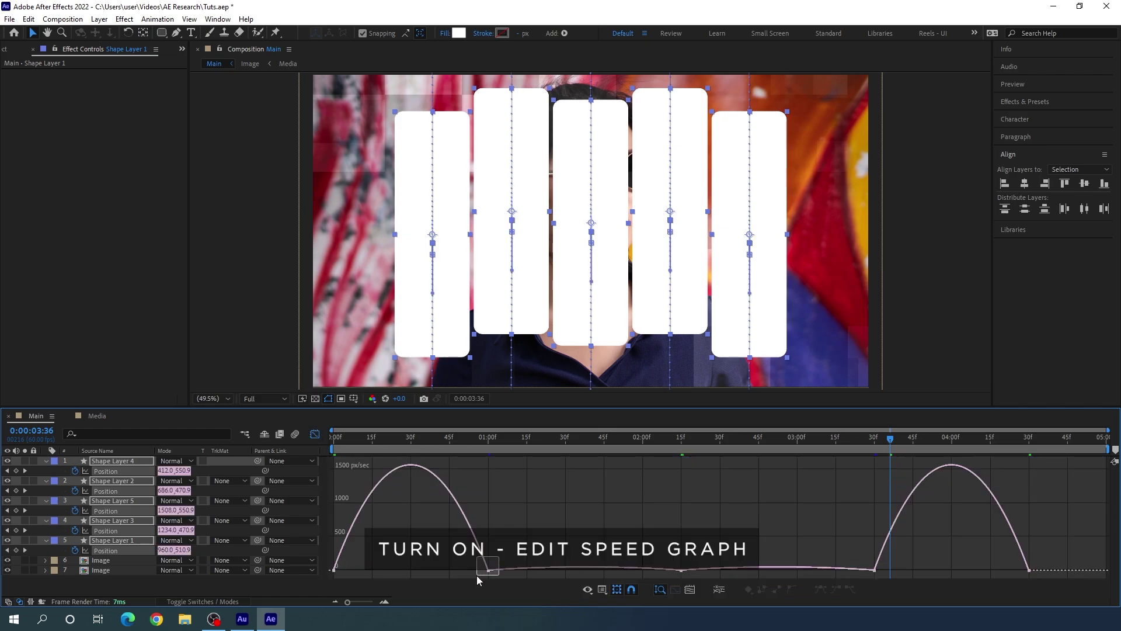
{"action": "left_click_drag", "start_coordinate": [476, 576], "coordinate": [390, 570]}
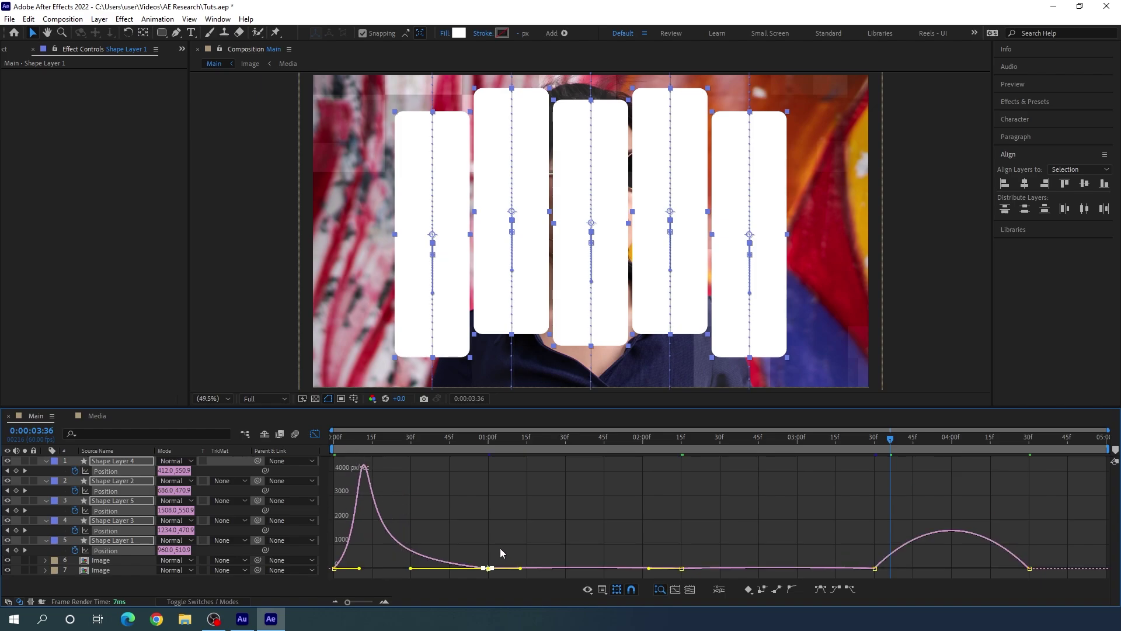
{"action": "left_click_drag", "start_coordinate": [1047, 558], "coordinate": [930, 564]}
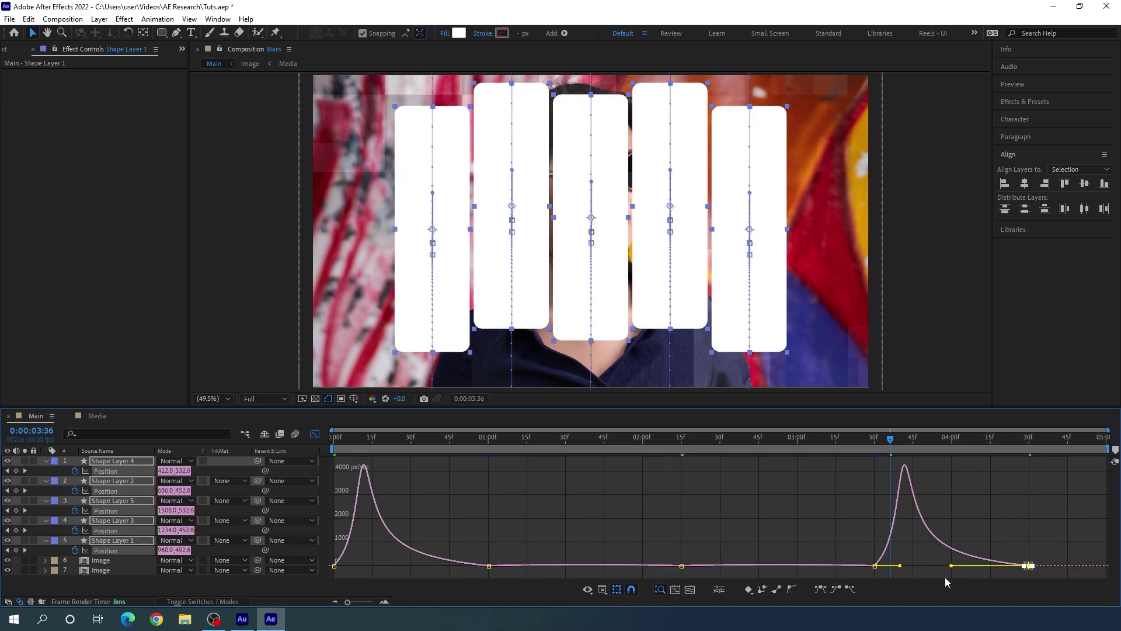
{"action": "left_click", "coordinate": [315, 436]}
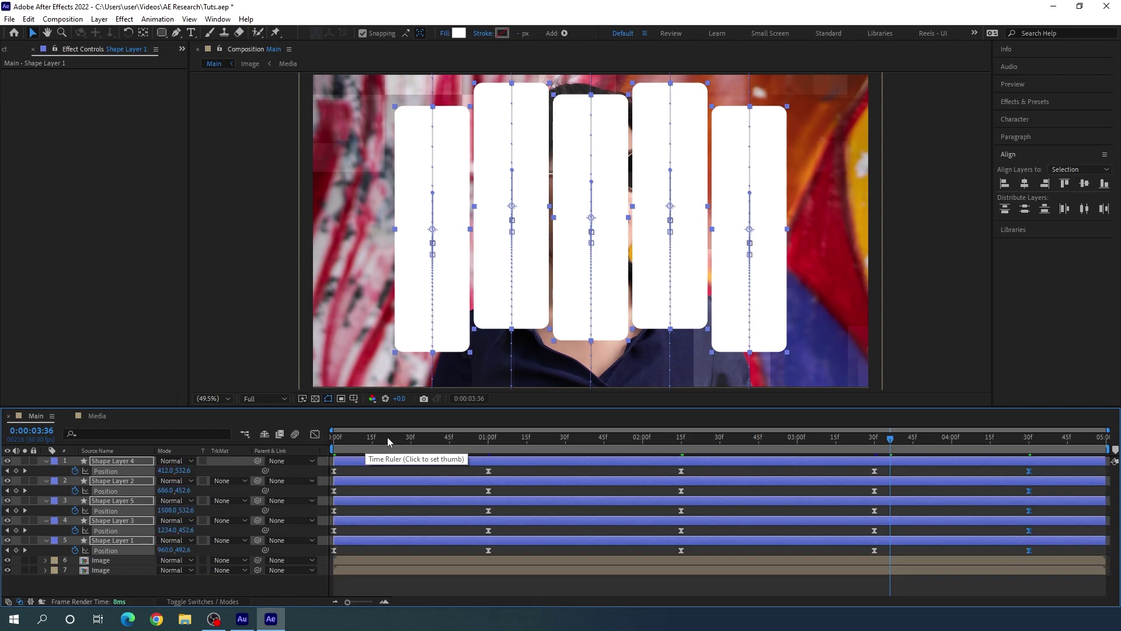
- Preview the eased panel animation from the start of the composition
{"action": "key", "text": "Home"}
{"action": "key", "text": "space"}
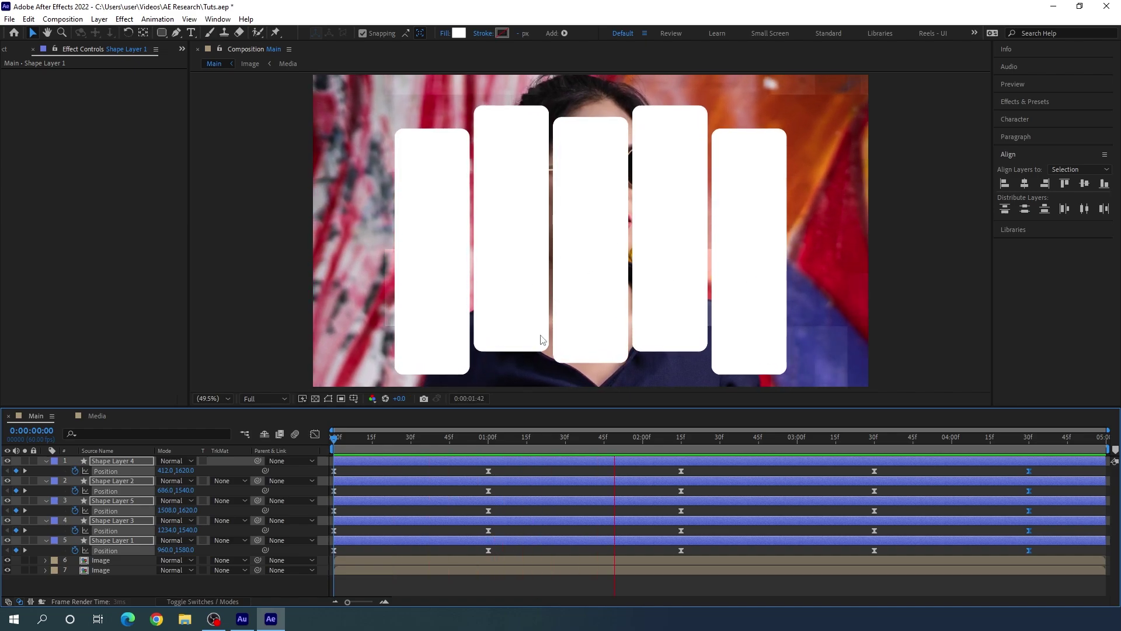
{"action": "key", "text": "space"}
- Collapse the layers and stagger their starts by 5 frames each: Shape Layer 3 at frame 5, then 5, 2 and 4 at frame 20
{"action": "key", "text": "u"}
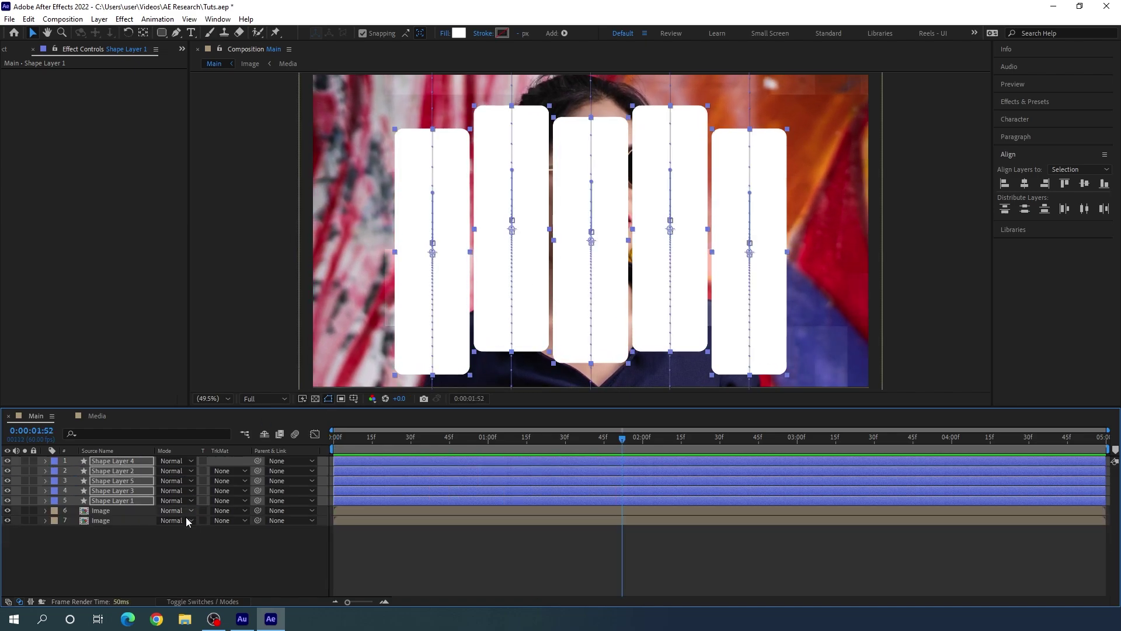
{"action": "left_click", "coordinate": [181, 545]}
{"action": "left_click_drag", "start_coordinate": [345, 442], "coordinate": [430, 461]}
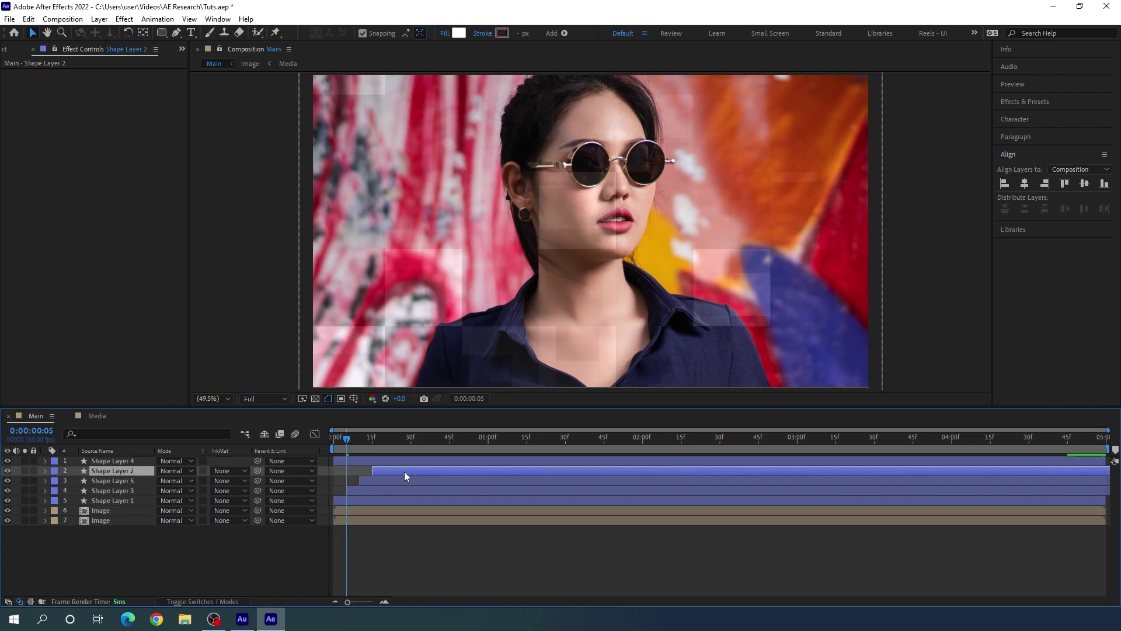
- Preview the staggered timing of the five panels from the first frame
{"action": "key", "text": "Home"}
{"action": "key", "text": "space"}
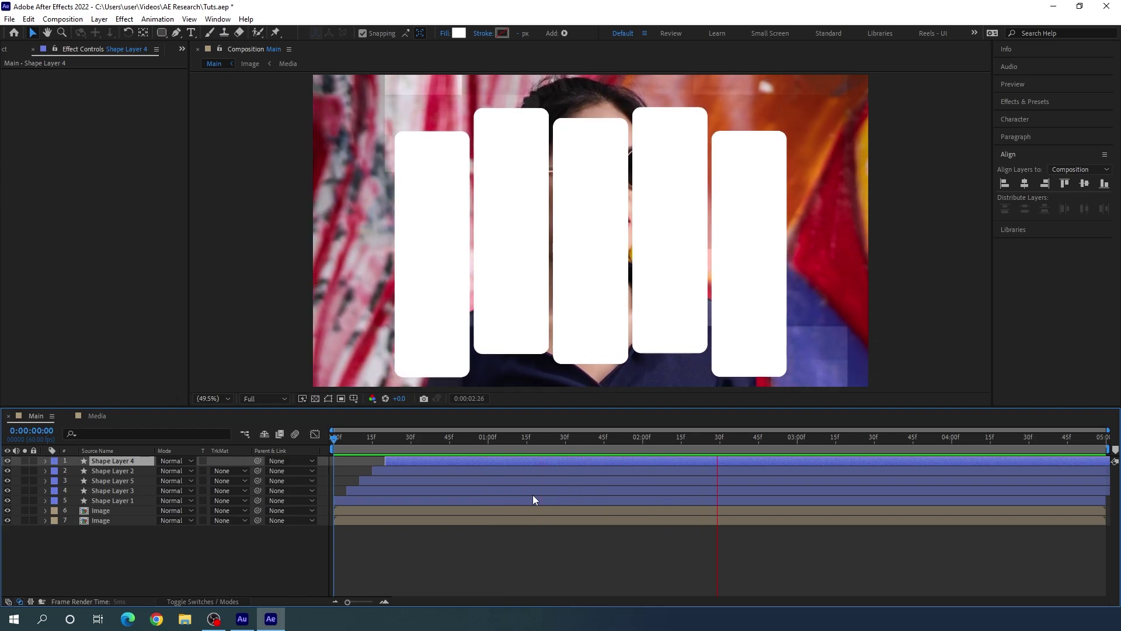
{"action": "key", "text": "space"}
- Pre-compose all five shape layers into a new composition named Slides, moving all attributes into it
{"action": "left_click", "coordinate": [292, 534]}
{"action": "left_click", "coordinate": [126, 500]}
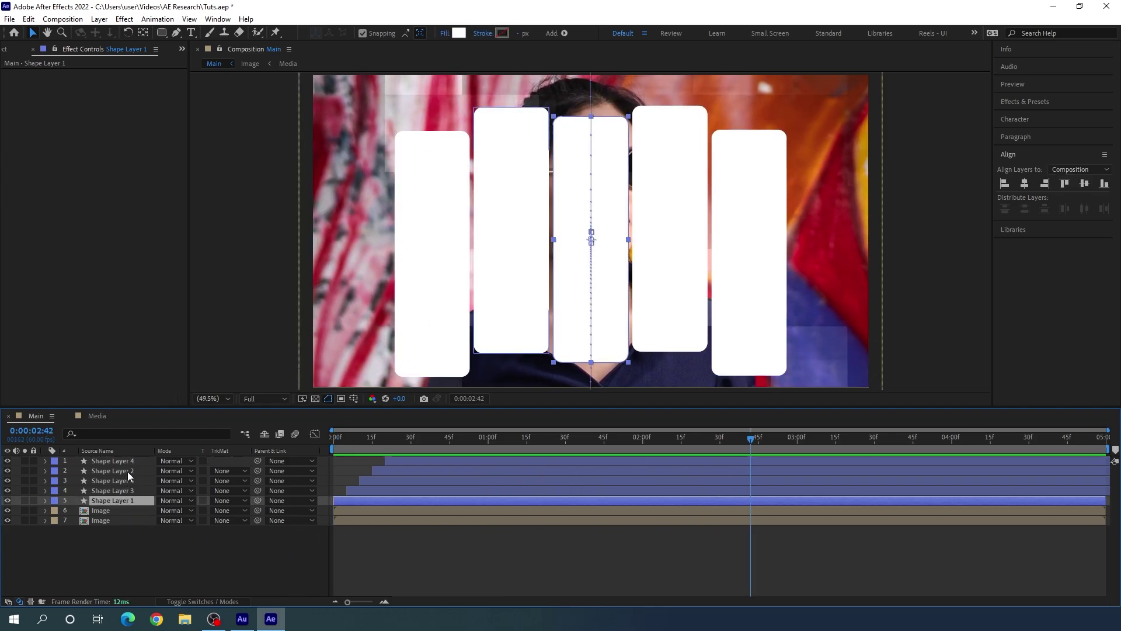
{"action": "left_click", "coordinate": [126, 458], "text": "shift"}
{"action": "right_click", "coordinate": [129, 478]}
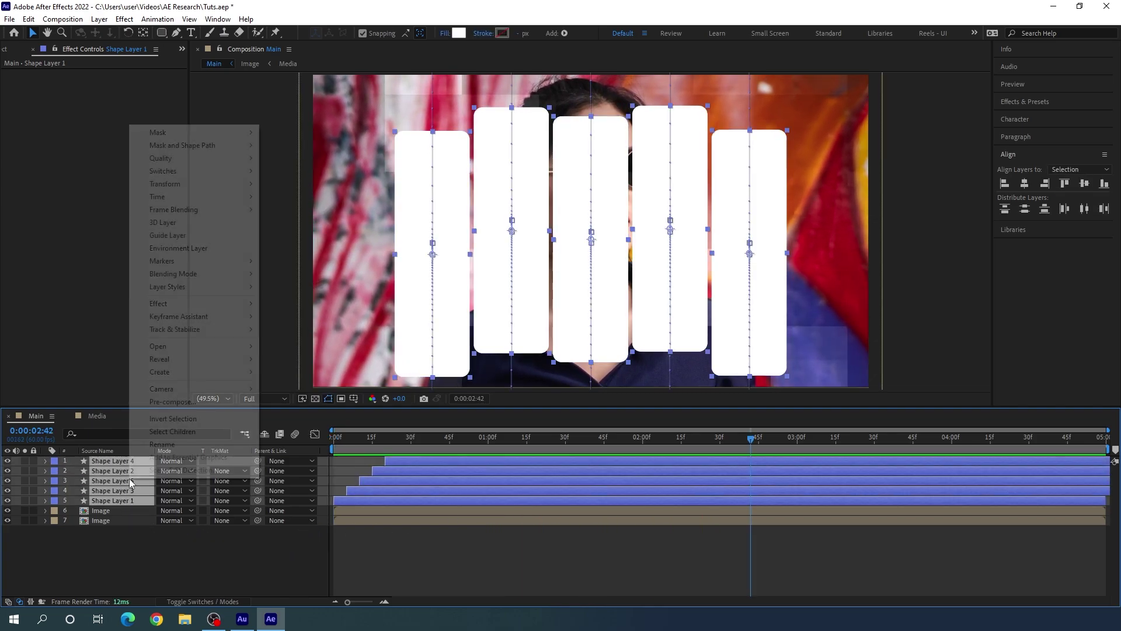
{"action": "left_click", "coordinate": [188, 403]}
{"action": "key", "text": "BackSpace"}
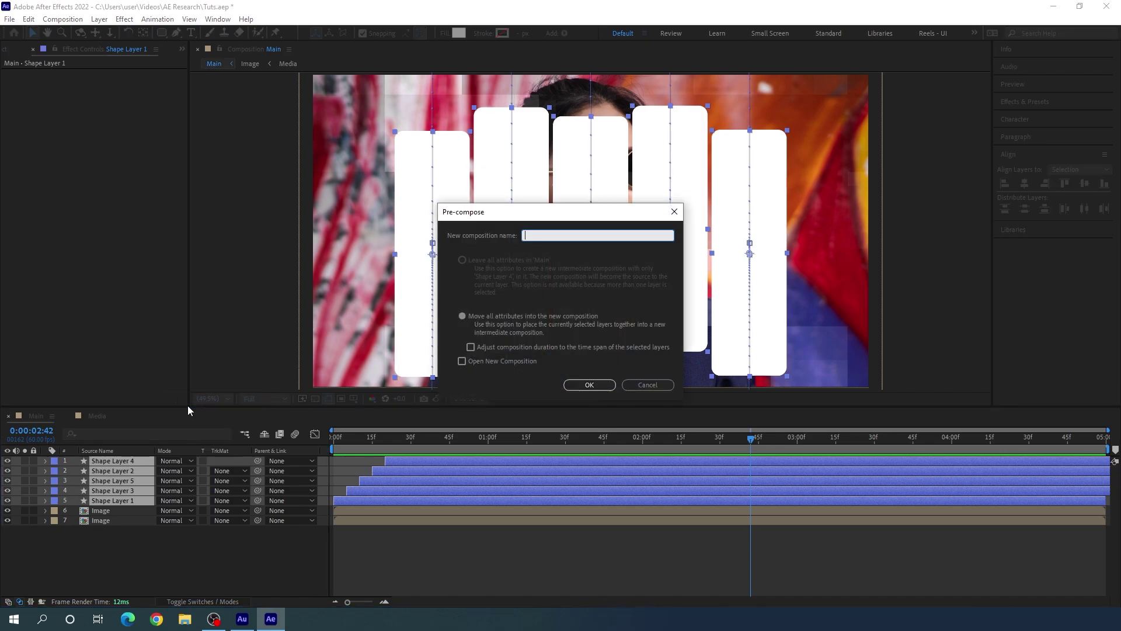
{"action": "type", "text": "Slides"}
{"action": "left_click", "coordinate": [586, 386]}
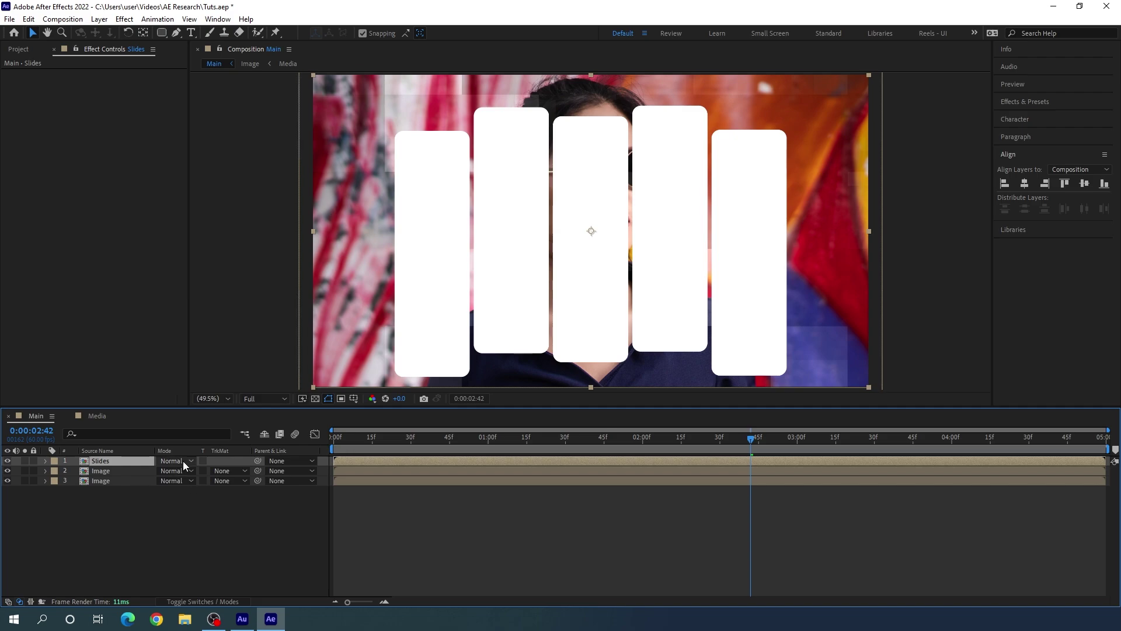
- Set the upper Image layer's track matte to the alpha of Slides and check the result around 0:00:01:44
{"action": "left_click", "coordinate": [113, 473]}
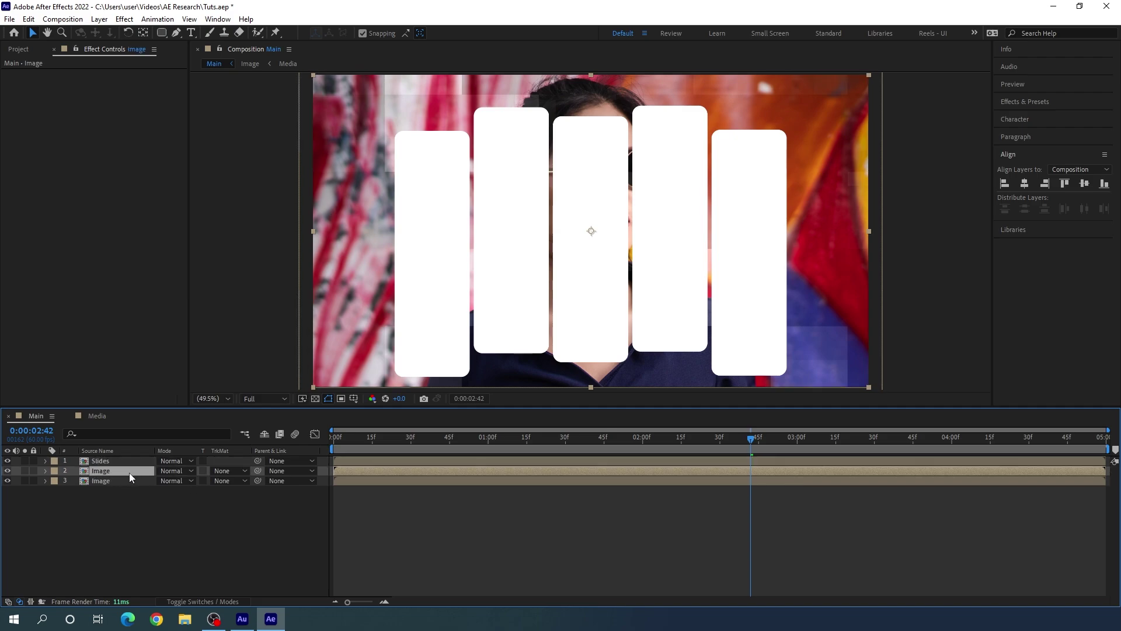
{"action": "left_click", "coordinate": [230, 472]}
{"action": "left_click", "coordinate": [247, 498]}
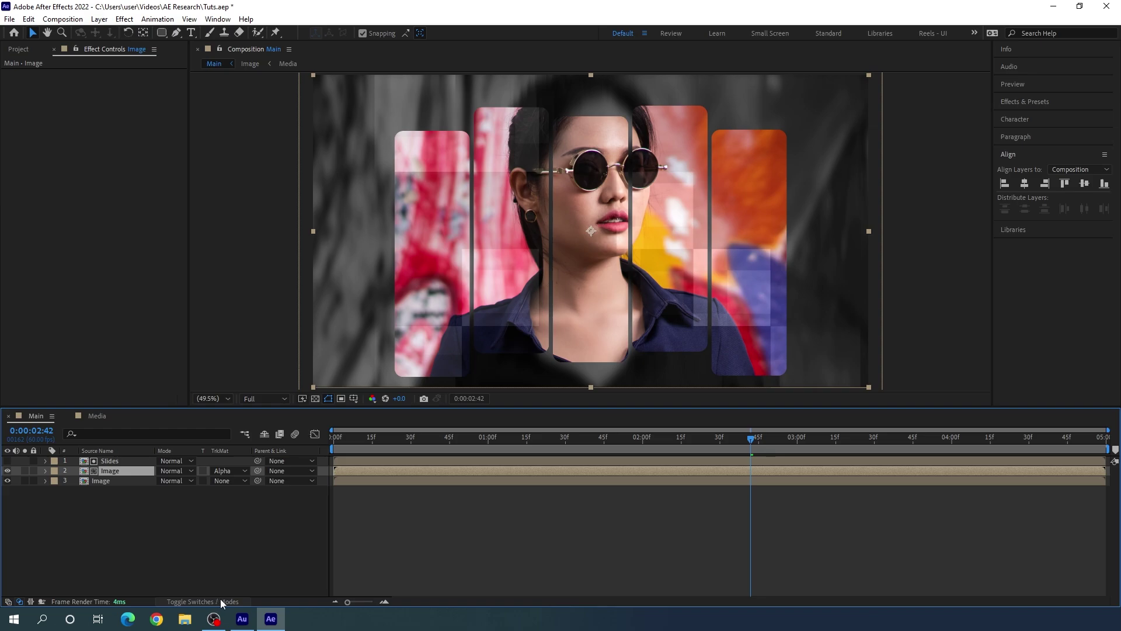
{"action": "left_click_drag", "start_coordinate": [514, 442], "coordinate": [601, 450]}
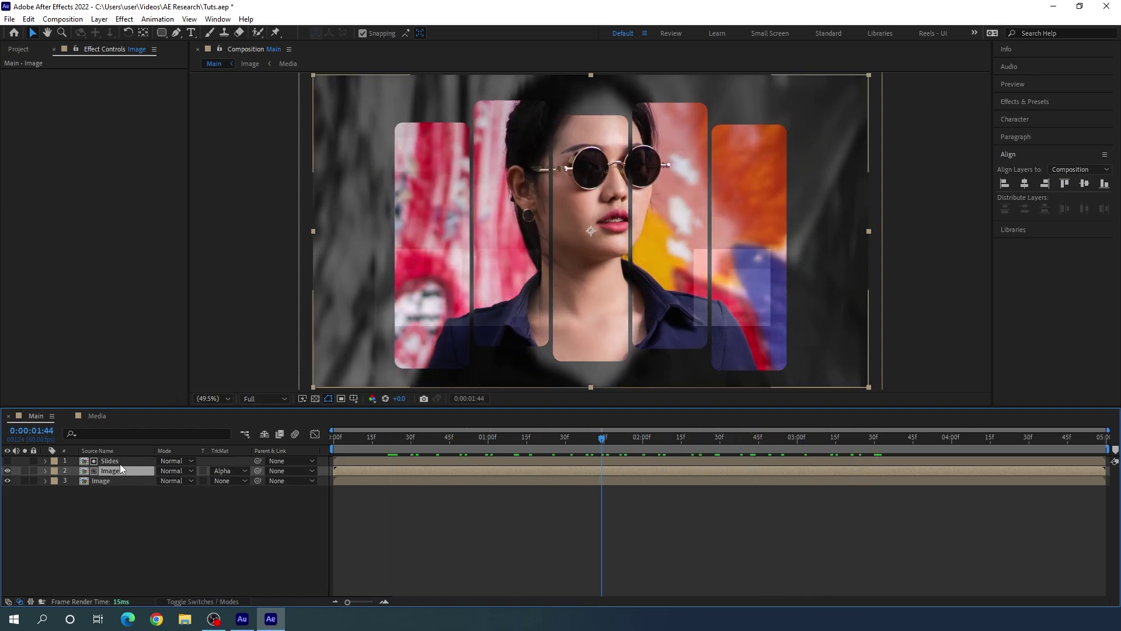
- Pre-compose the Slides layer and the matted Image layer together into a composition named Color
{"action": "left_click", "coordinate": [120, 464], "text": "shift"}
{"action": "right_click", "coordinate": [124, 466]}
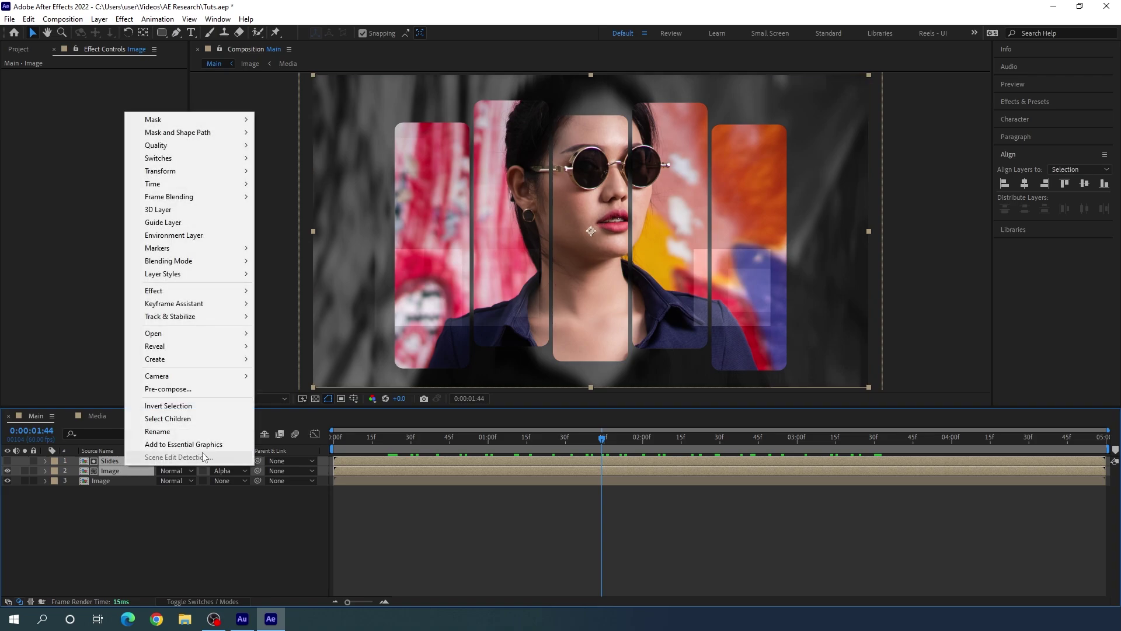
{"action": "left_click", "coordinate": [177, 391]}
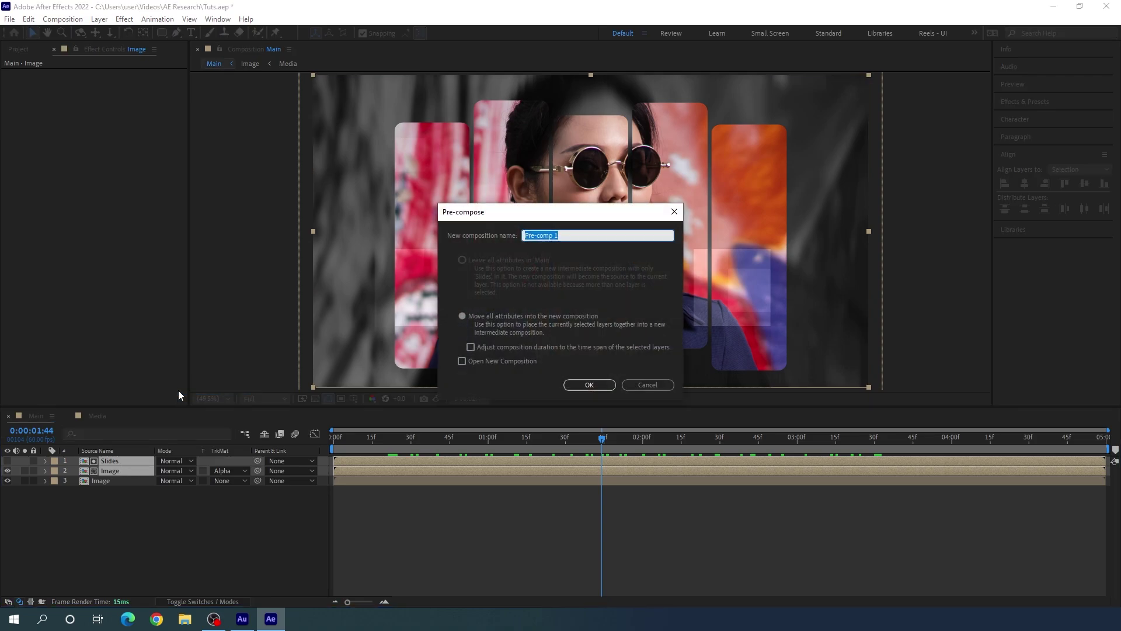
{"action": "key", "text": "BackSpace"}
{"action": "type", "text": "Color"}
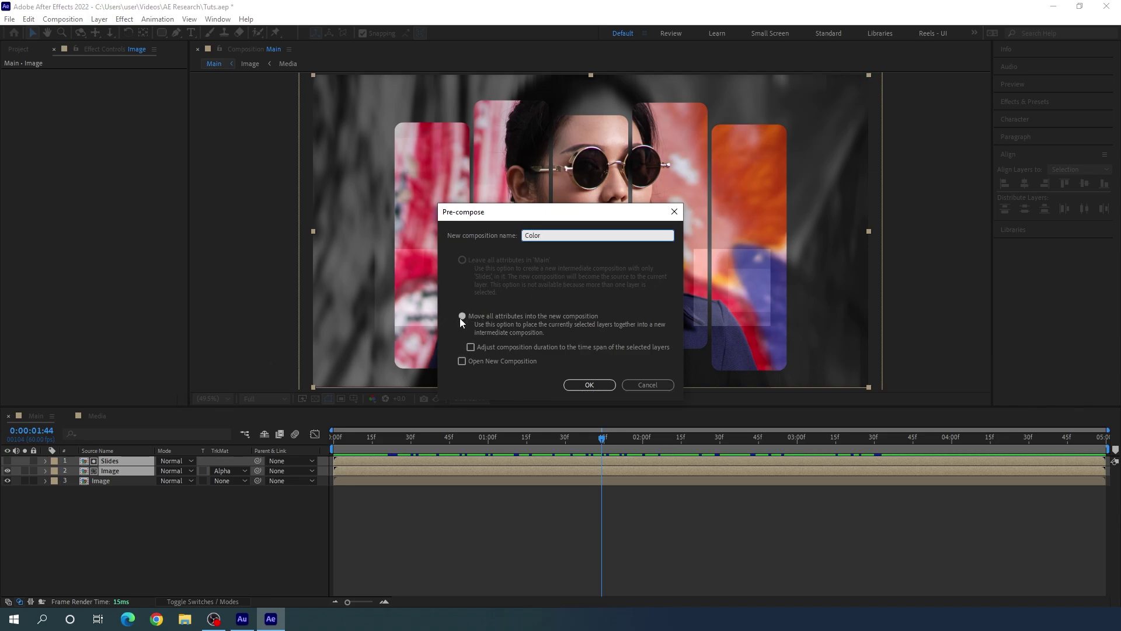
{"action": "left_click", "coordinate": [591, 384]}
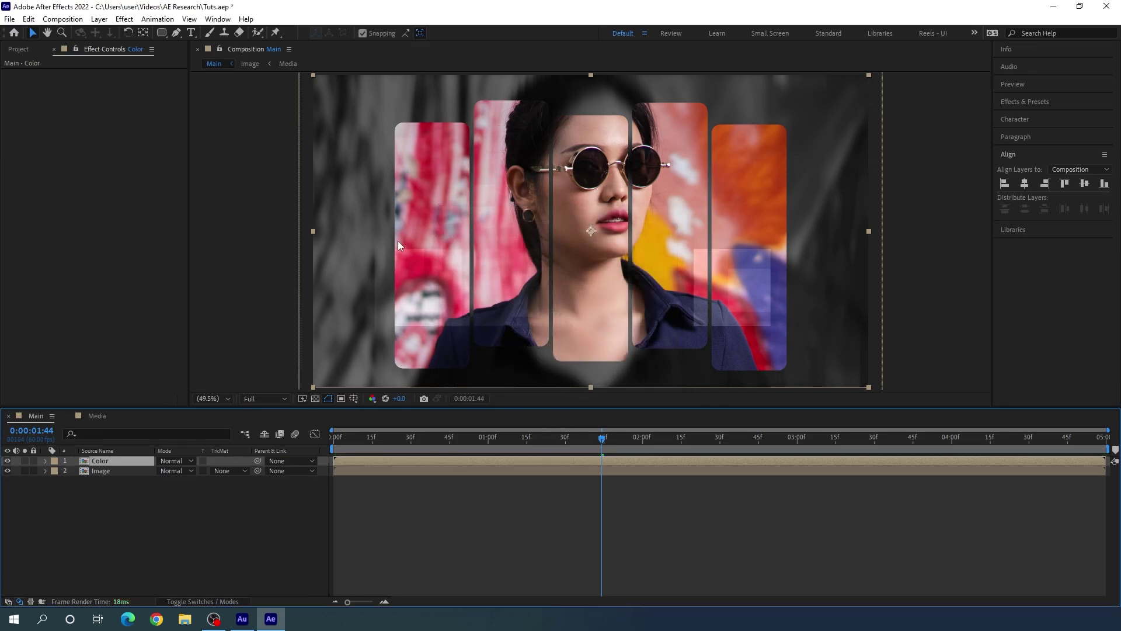
- Find the Drop Shadow effect by searching for "drop" and apply it to the Color layer
{"action": "left_click", "coordinate": [1033, 103]}
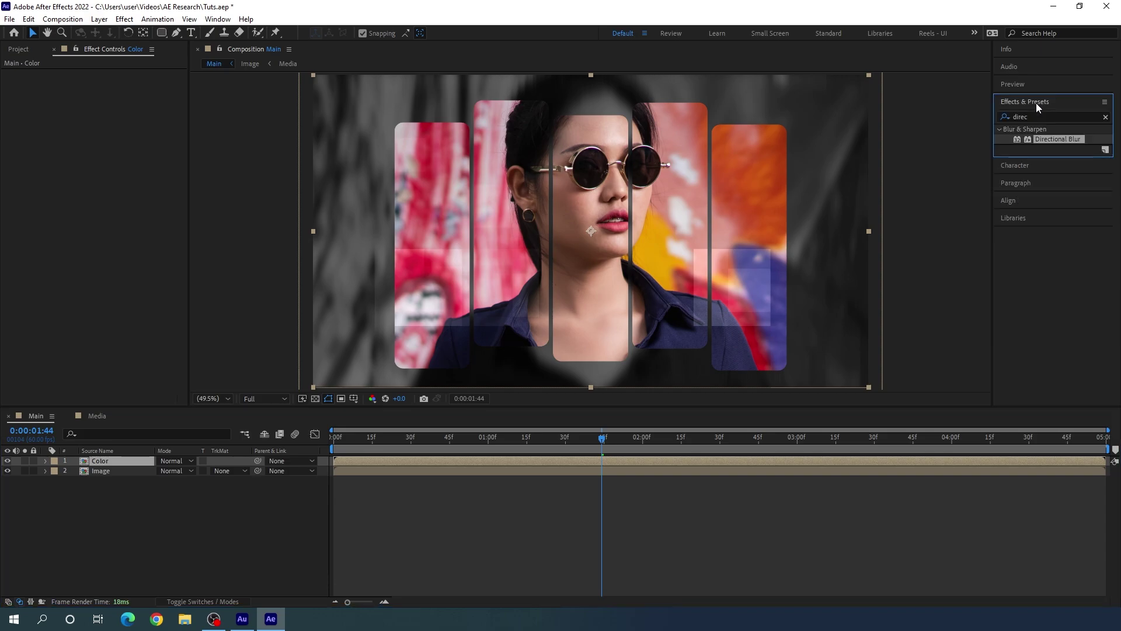
{"action": "left_click", "coordinate": [1106, 118]}
{"action": "left_click", "coordinate": [1089, 116]}
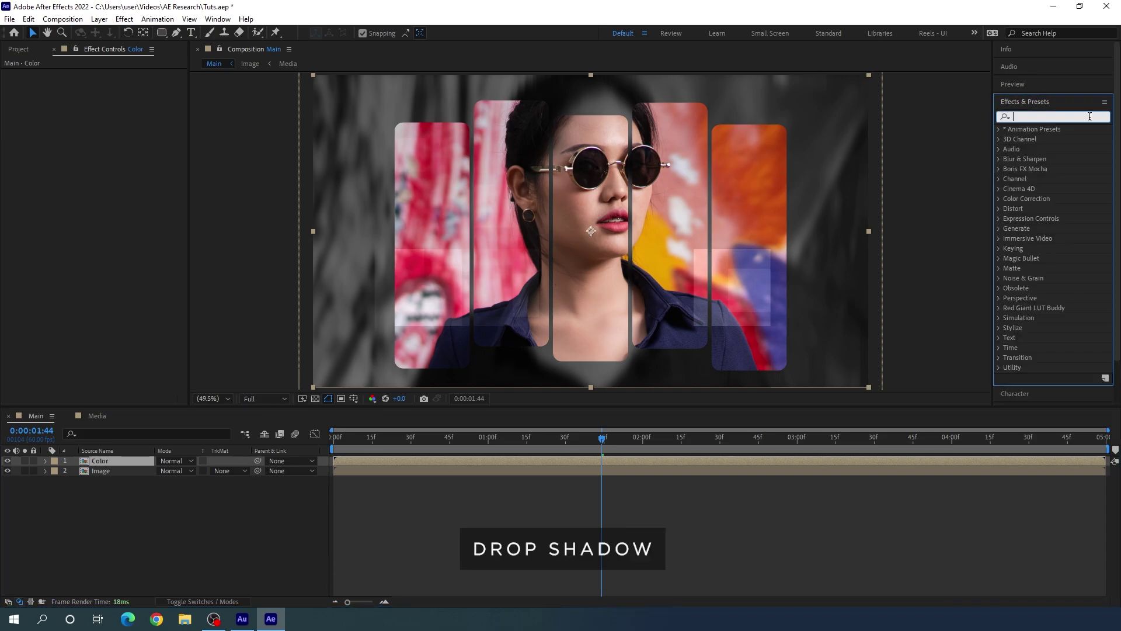
{"action": "type", "text": "drop"}
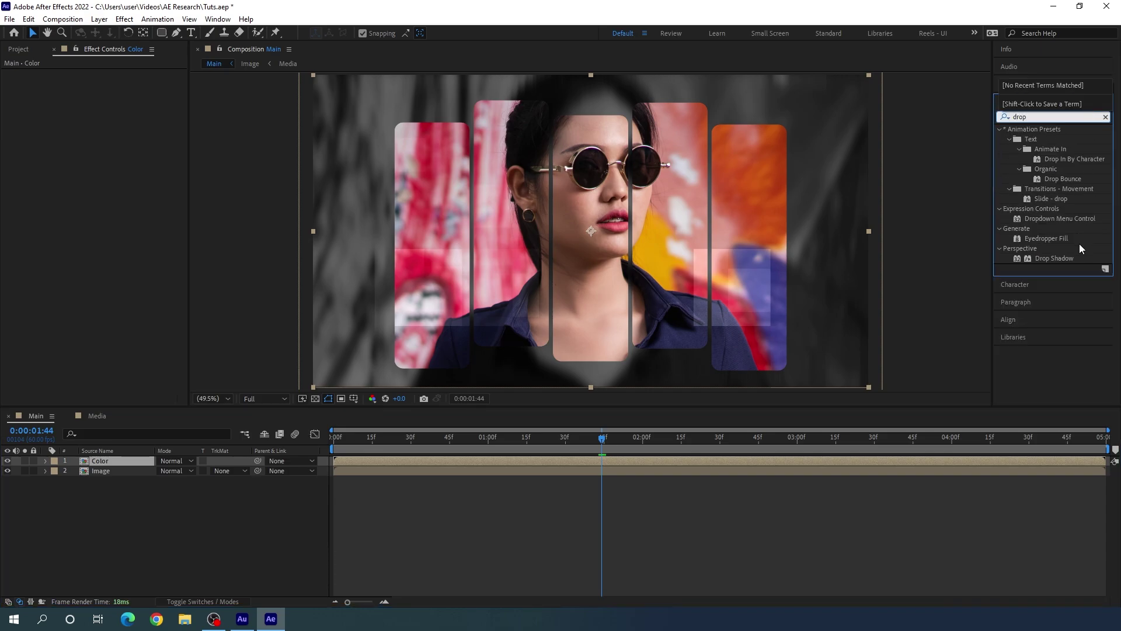
{"action": "left_click", "coordinate": [1049, 259]}
{"action": "left_click_drag", "start_coordinate": [1047, 262], "coordinate": [121, 460]}
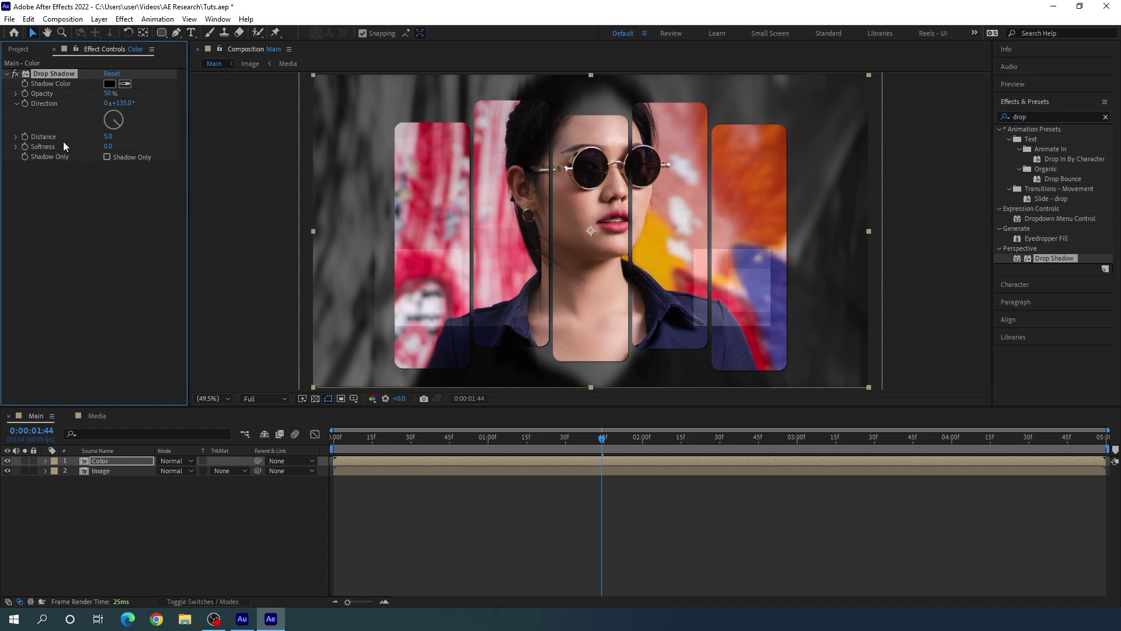
- Set the Softness of the Color layer's Drop Shadow to 60
{"action": "left_click", "coordinate": [109, 147]}
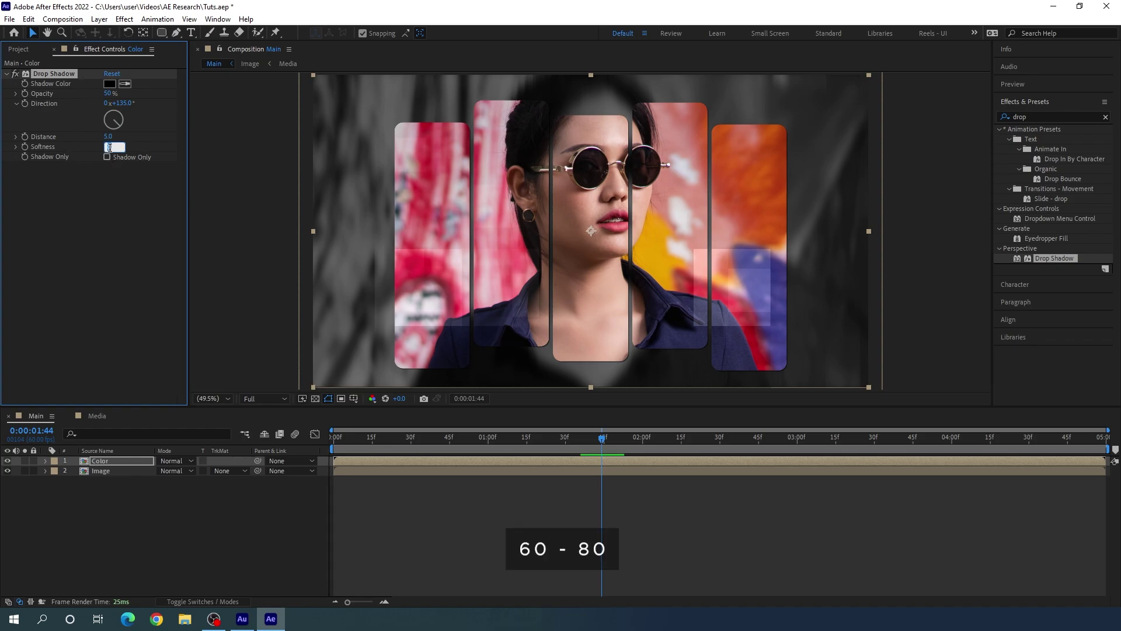
{"action": "type", "text": "60"}
{"action": "key", "text": "Return"}
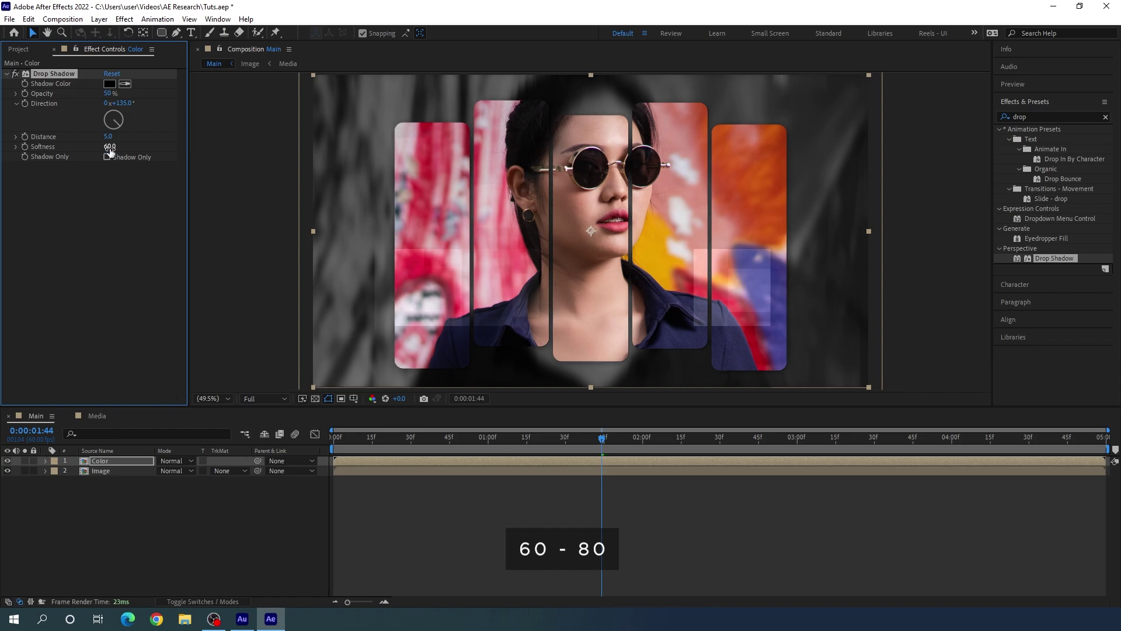
- Set the Opacity of the Color layer's Drop Shadow to 30% and compare the image with the effect off and on
{"action": "left_click", "coordinate": [110, 93]}
{"action": "type", "text": "30"}
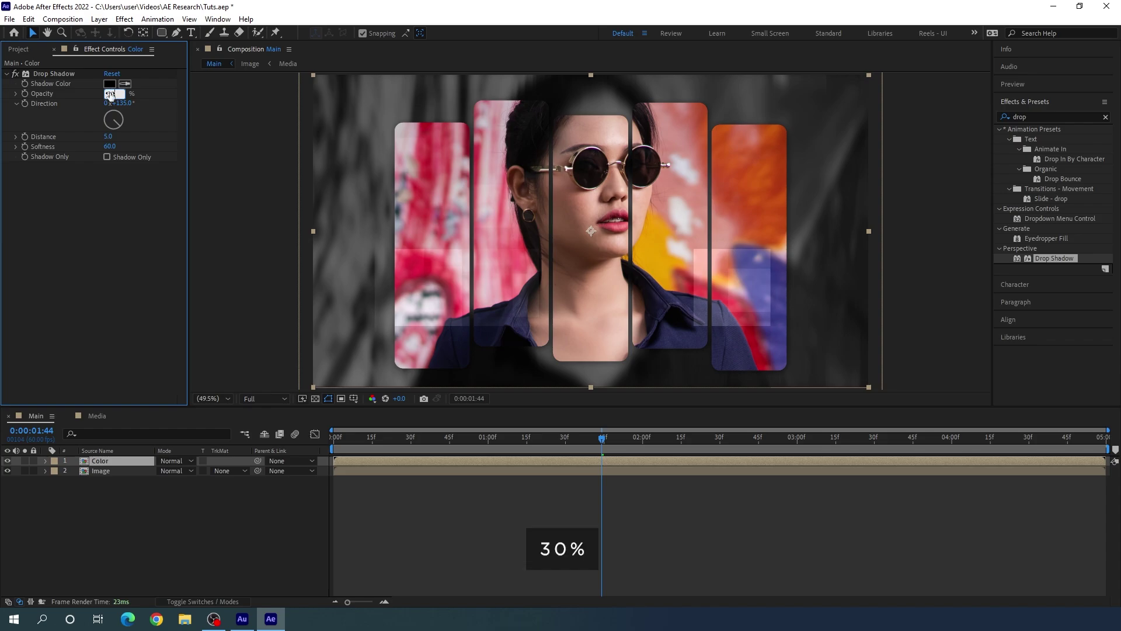
{"action": "key", "text": "Return"}
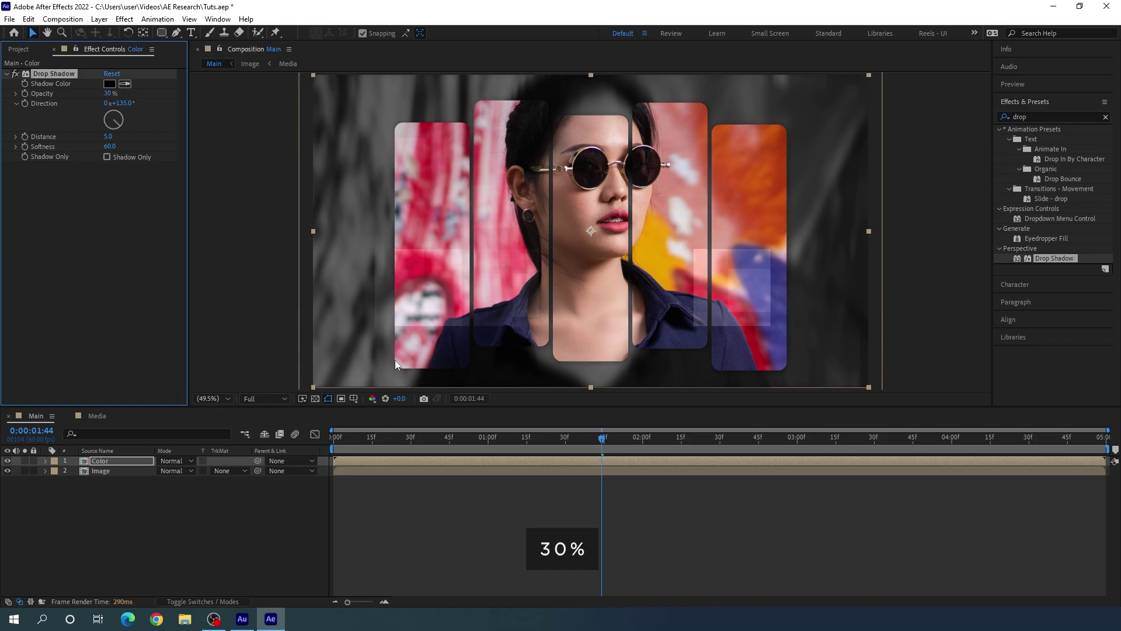
{"action": "left_click", "coordinate": [16, 75]}
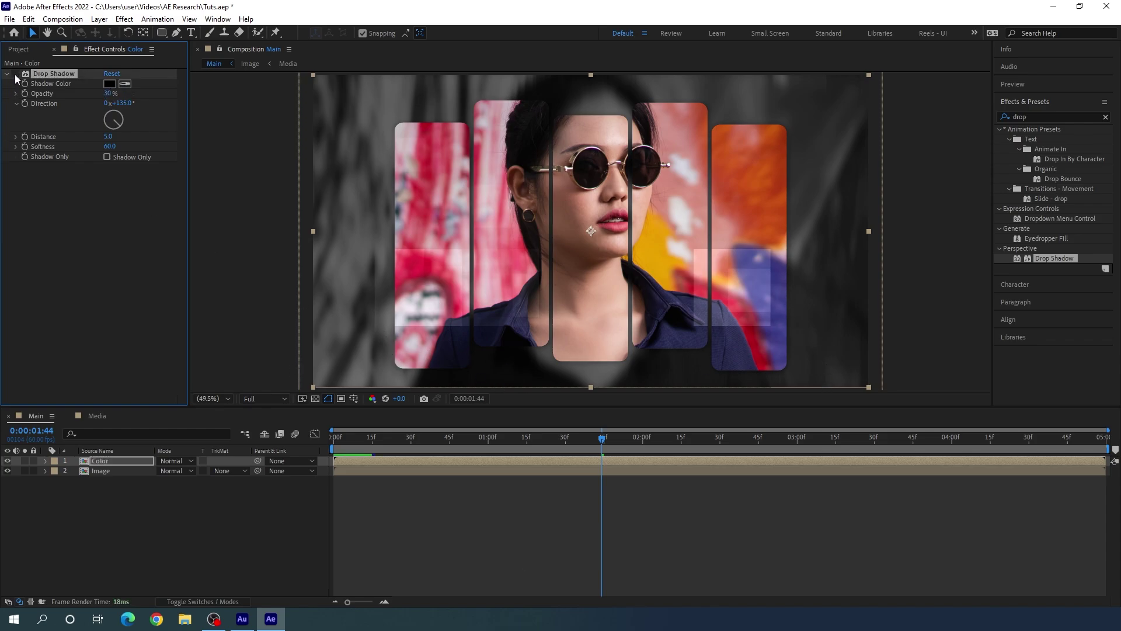
{"action": "left_click", "coordinate": [16, 75]}
{"action": "left_click", "coordinate": [406, 348]}
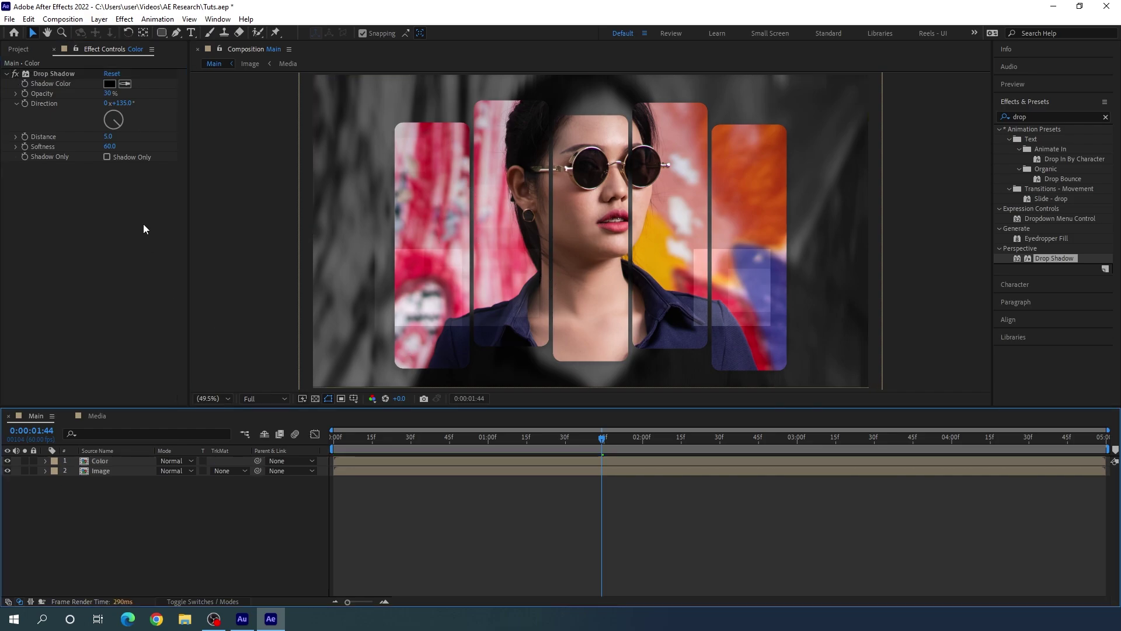
- Duplicate the Slides composition in the project and rename the copy Strokes
{"action": "left_click", "coordinate": [20, 50]}
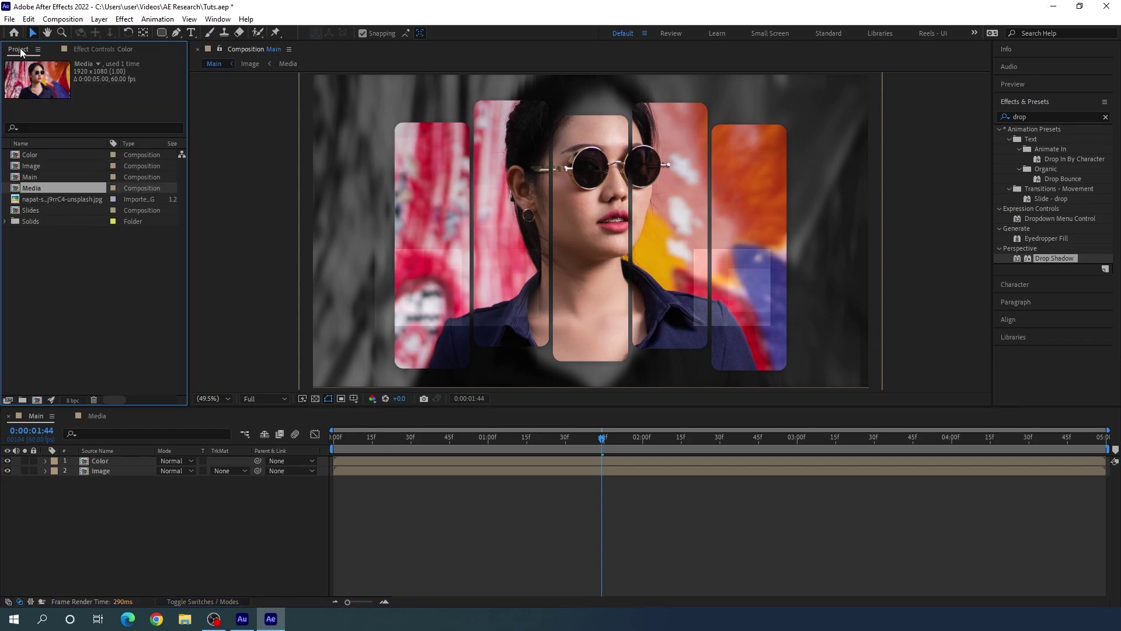
{"action": "left_click", "coordinate": [100, 274]}
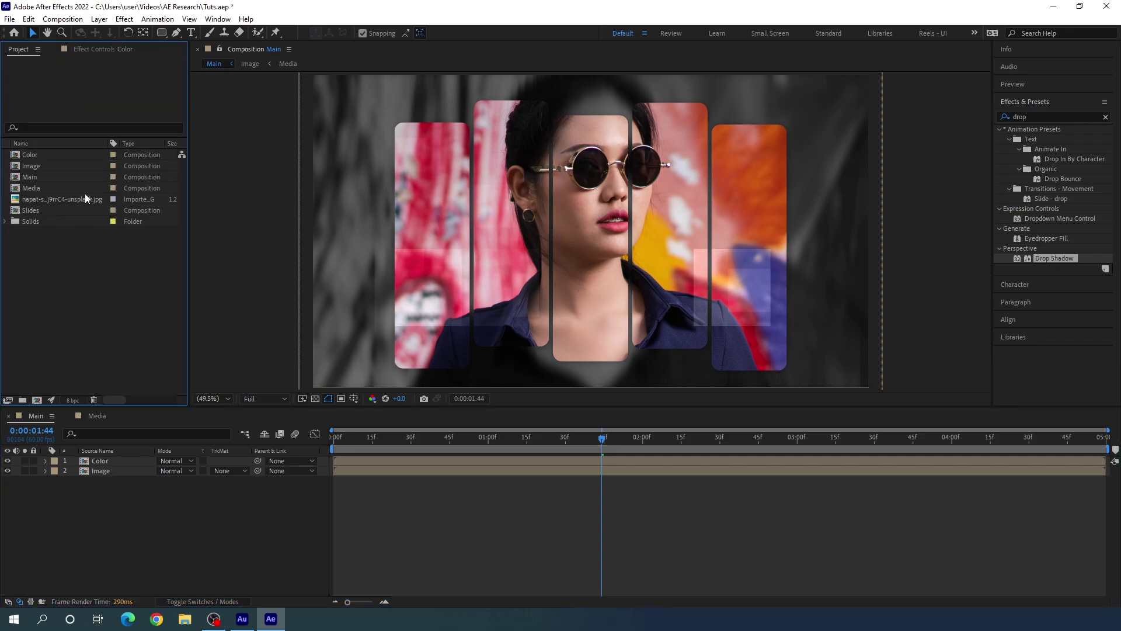
{"action": "left_click", "coordinate": [45, 211]}
{"action": "key", "text": "ctrl+d"}
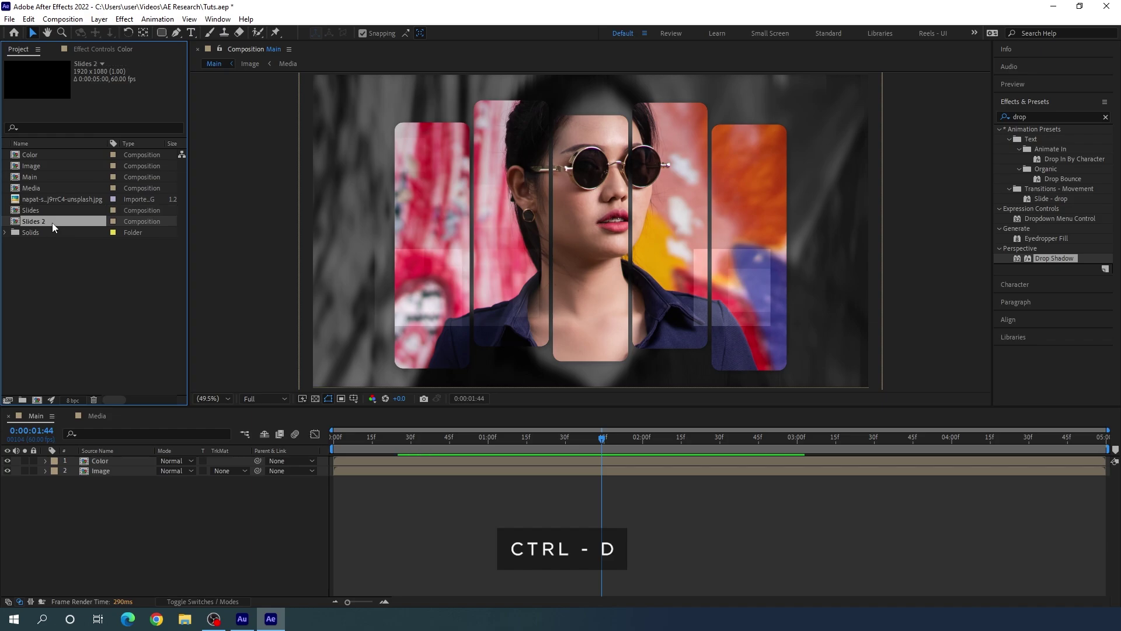
{"action": "right_click", "coordinate": [53, 225]}
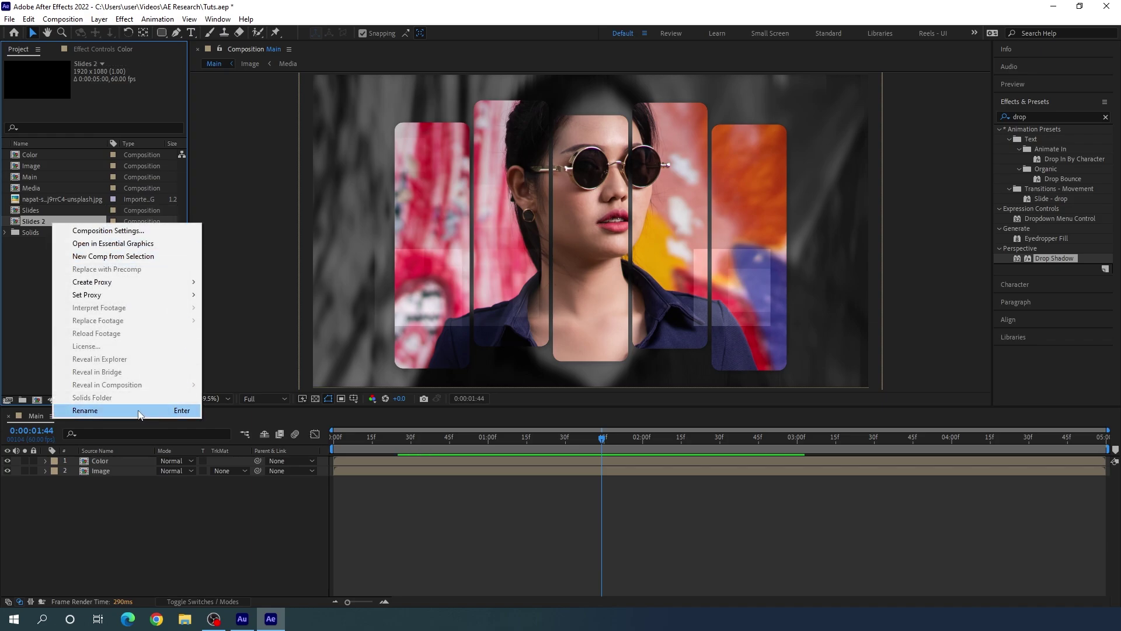
{"action": "left_click", "coordinate": [140, 411]}
{"action": "type", "text": "St"}
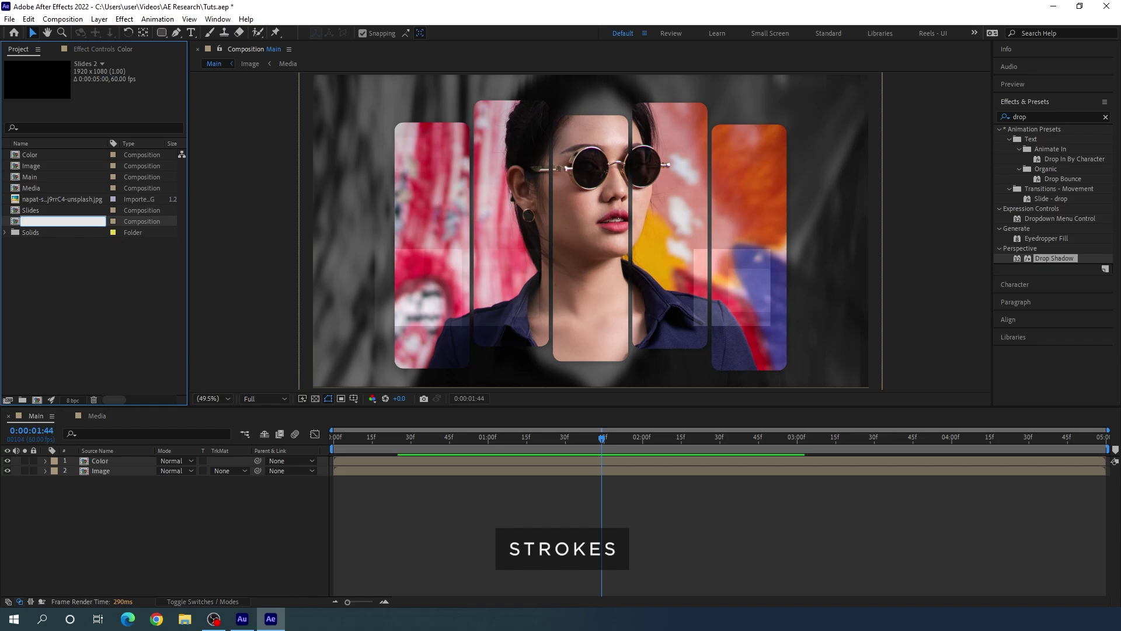
{"action": "type", "text": "rokes"}
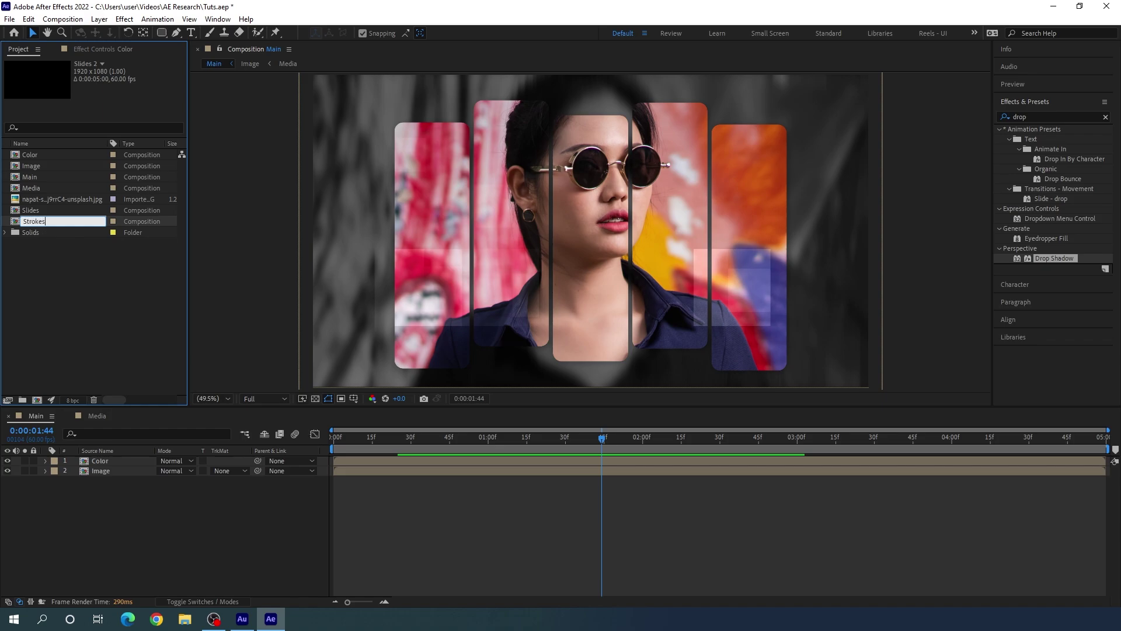
{"action": "key", "text": "Return"}
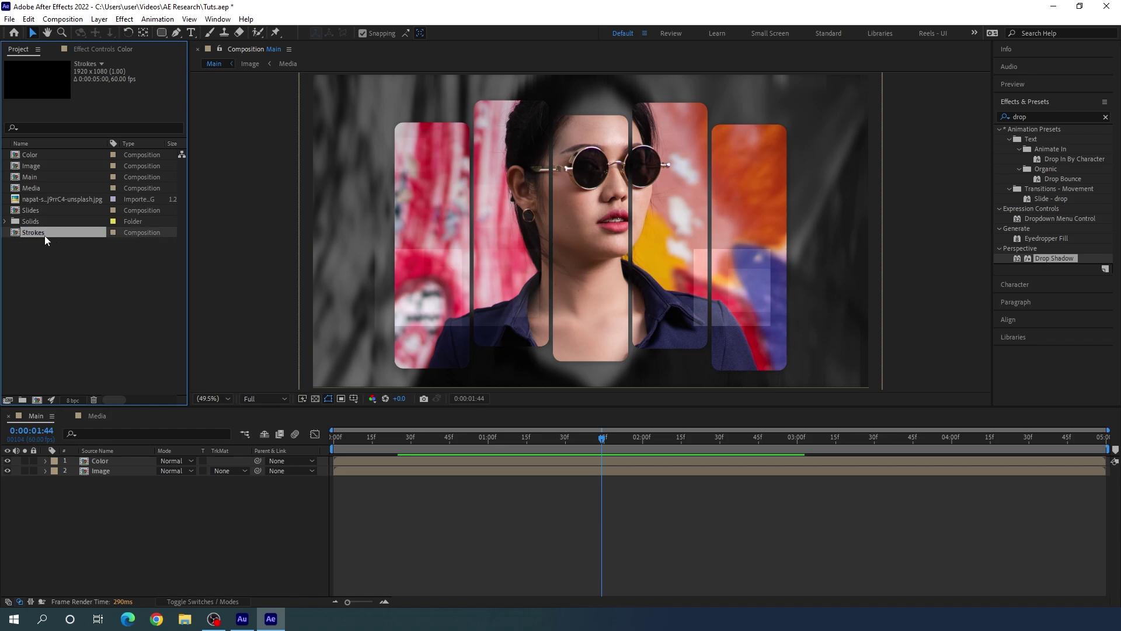
- Add the Strokes composition to Main as the top layer above Color and open it
{"action": "left_click_drag", "start_coordinate": [38, 233], "coordinate": [111, 462]}
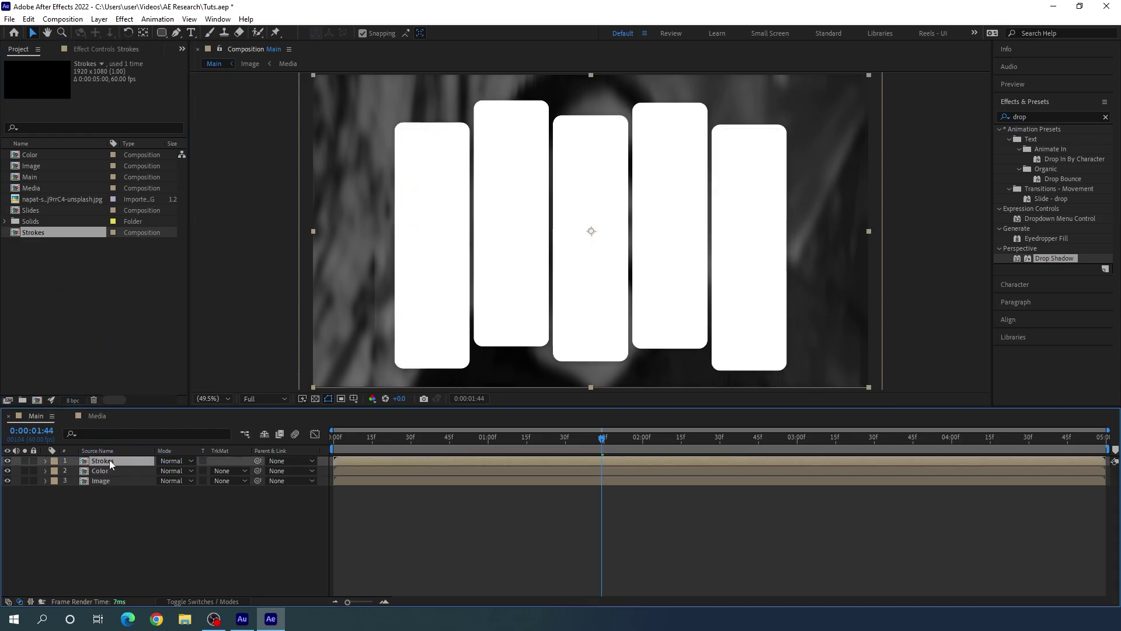
{"action": "double_click", "coordinate": [111, 460]}
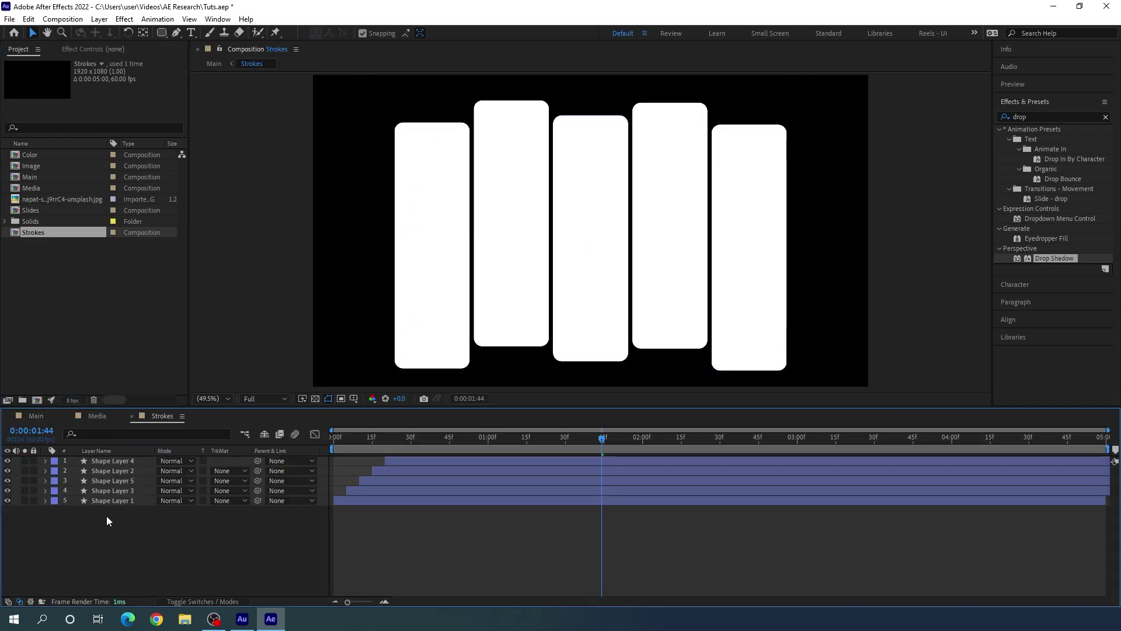
- Remove the fill from all five shape layers in Strokes and give them a solid white 3 px stroke
{"action": "left_click_drag", "start_coordinate": [97, 522], "coordinate": [131, 460]}
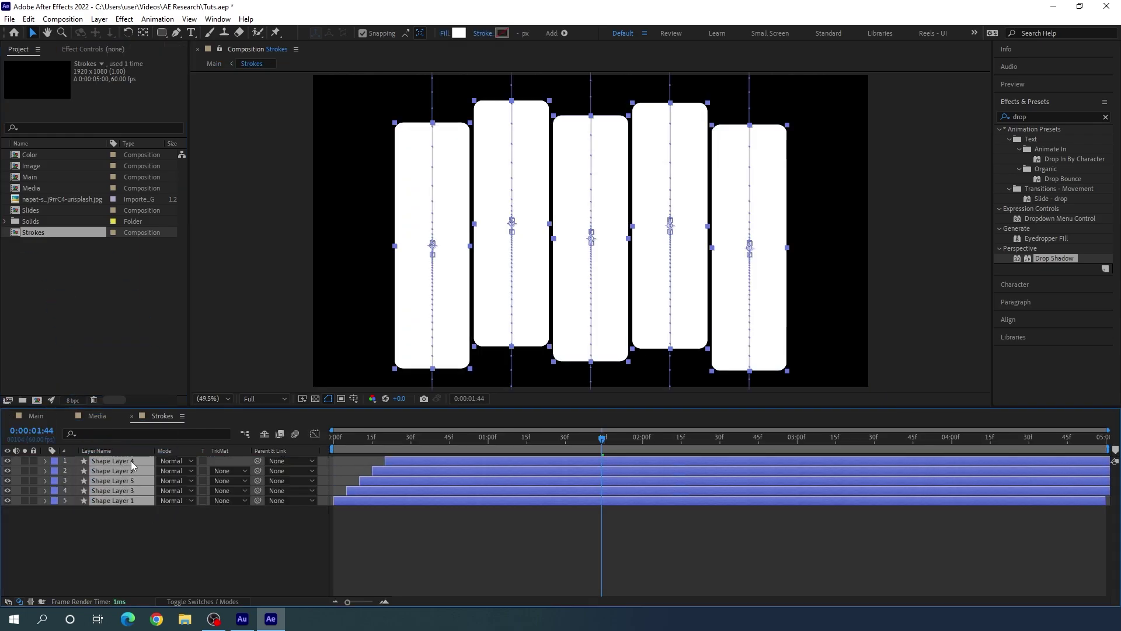
{"action": "left_click", "coordinate": [445, 32]}
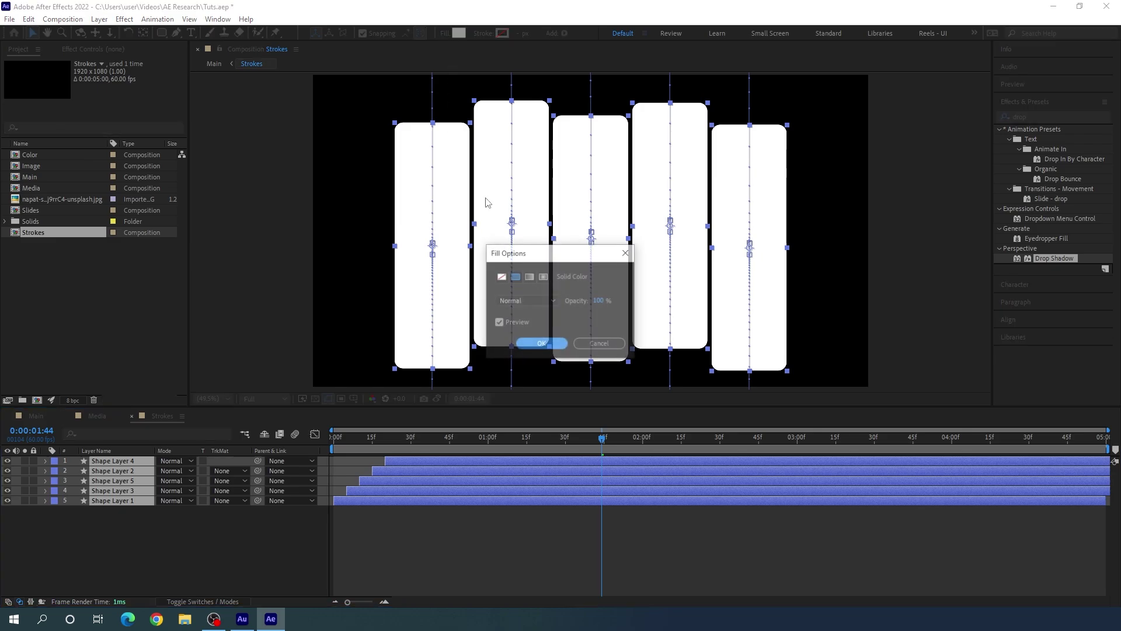
{"action": "left_click", "coordinate": [502, 276]}
{"action": "left_click", "coordinate": [529, 342]}
{"action": "left_click", "coordinate": [481, 34]}
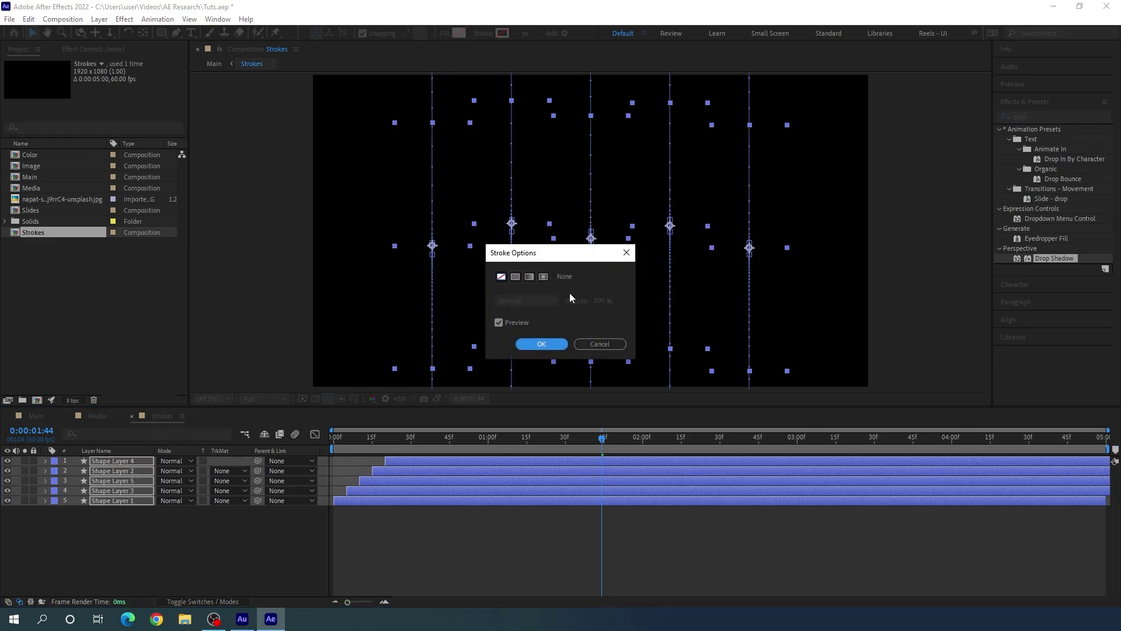
{"action": "left_click", "coordinate": [515, 277]}
{"action": "left_click", "coordinate": [542, 343]}
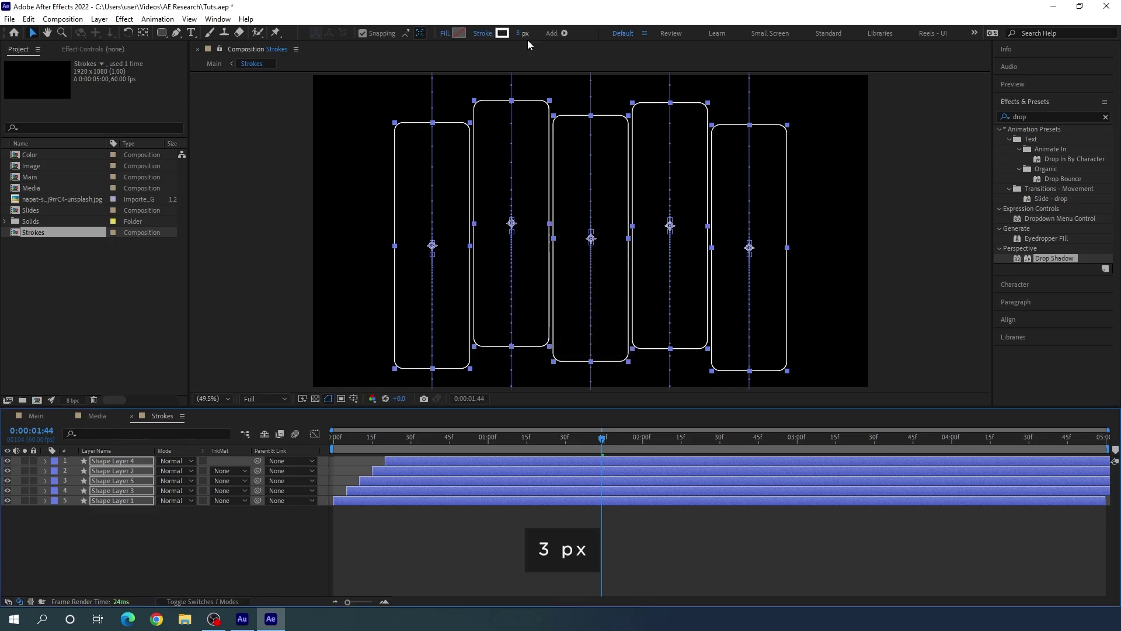
- Set the Scale of all five shape layers in Strokes to 90%
{"action": "key", "text": "s"}
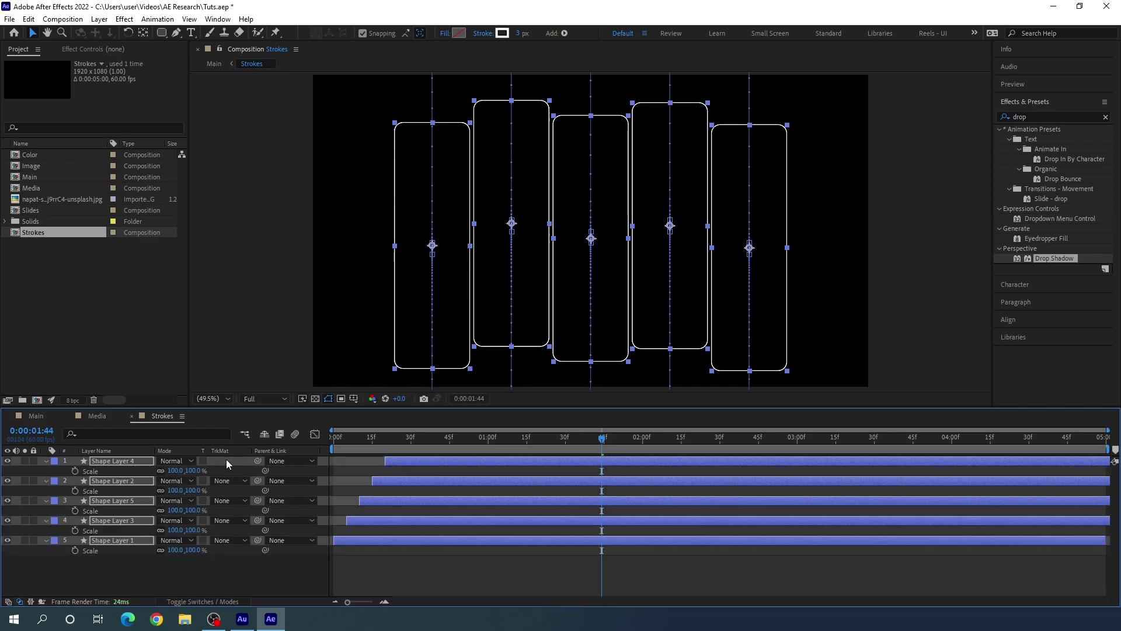
{"action": "left_click", "coordinate": [198, 551]}
{"action": "type", "text": "90"}
{"action": "key", "text": "Return"}
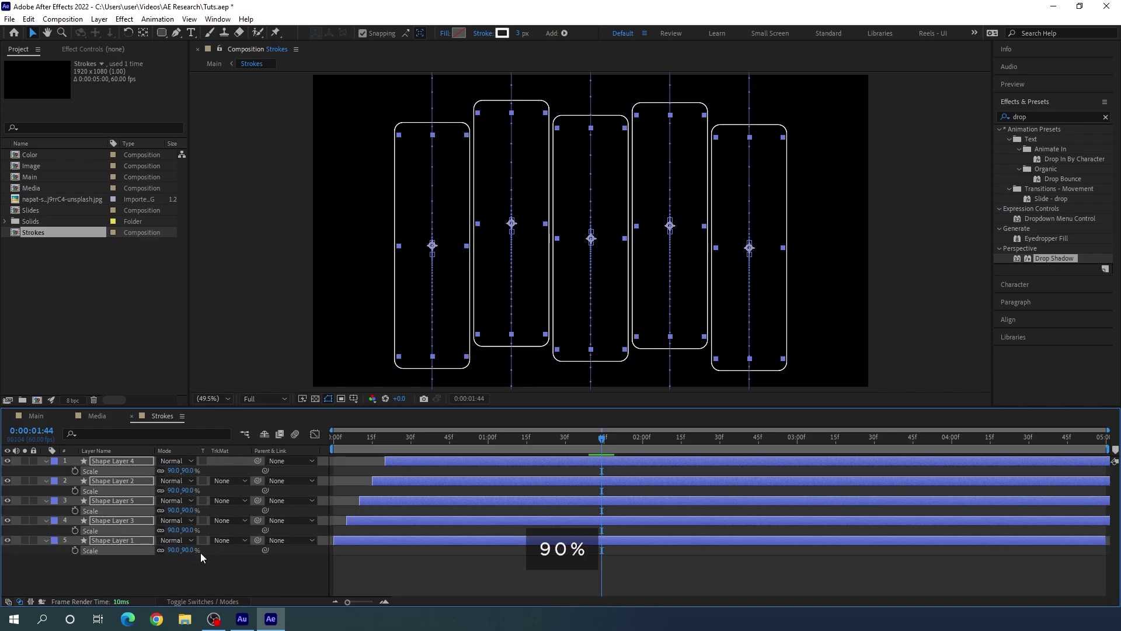
- Set the Strokes layer's blending mode in Main to Overlay and review the animation up to 0:00:03:33
{"action": "left_click", "coordinate": [41, 414]}
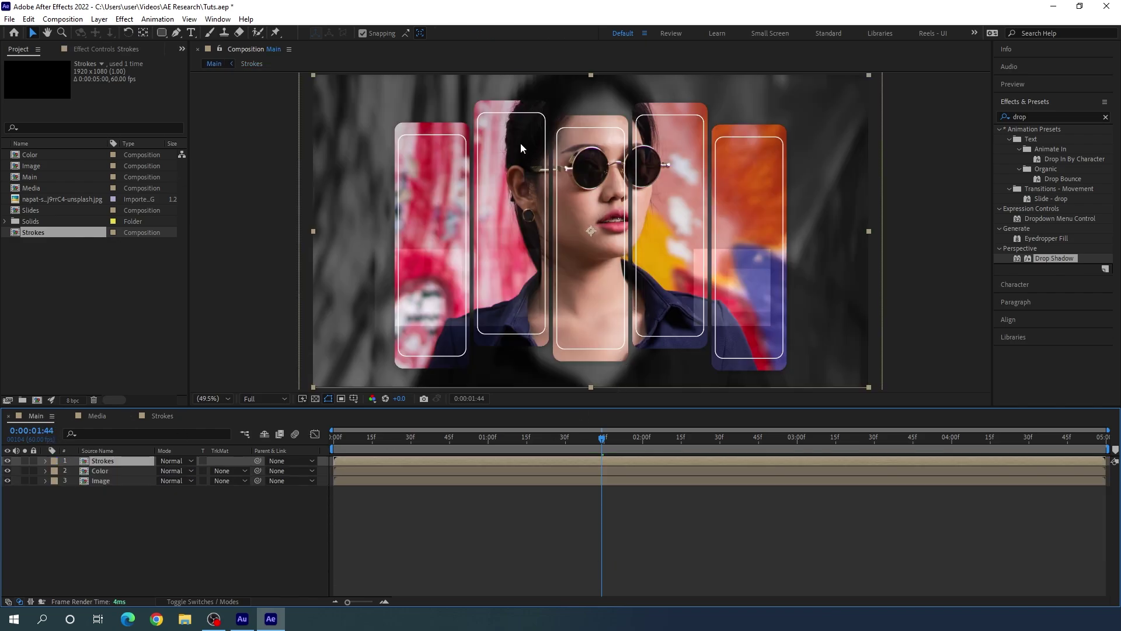
{"action": "left_click", "coordinate": [178, 461]}
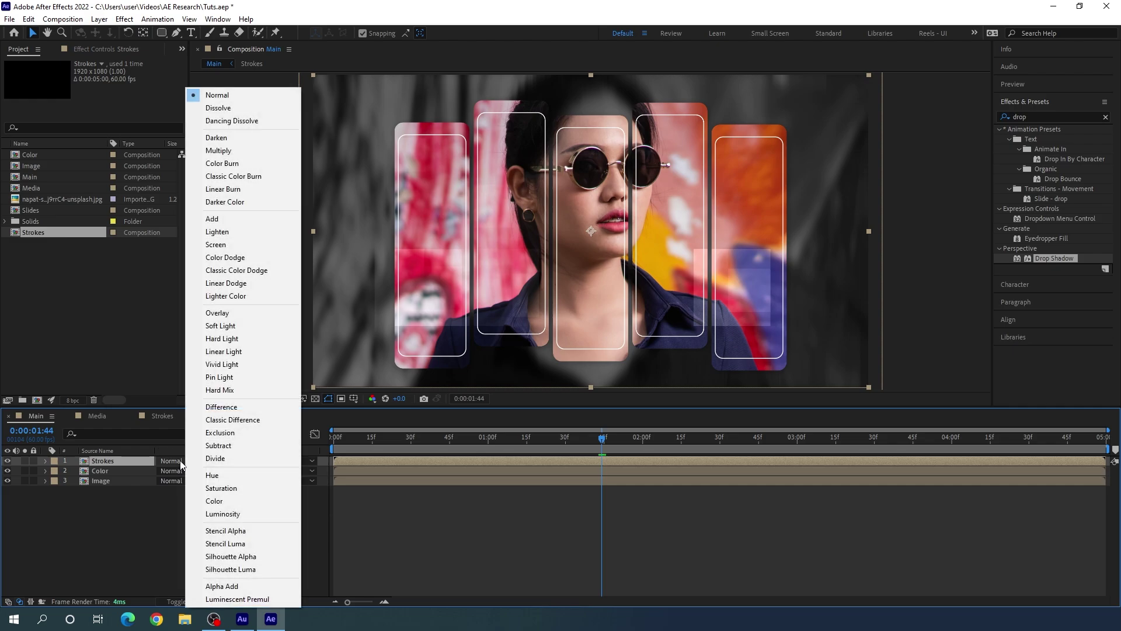
{"action": "left_click", "coordinate": [237, 314]}
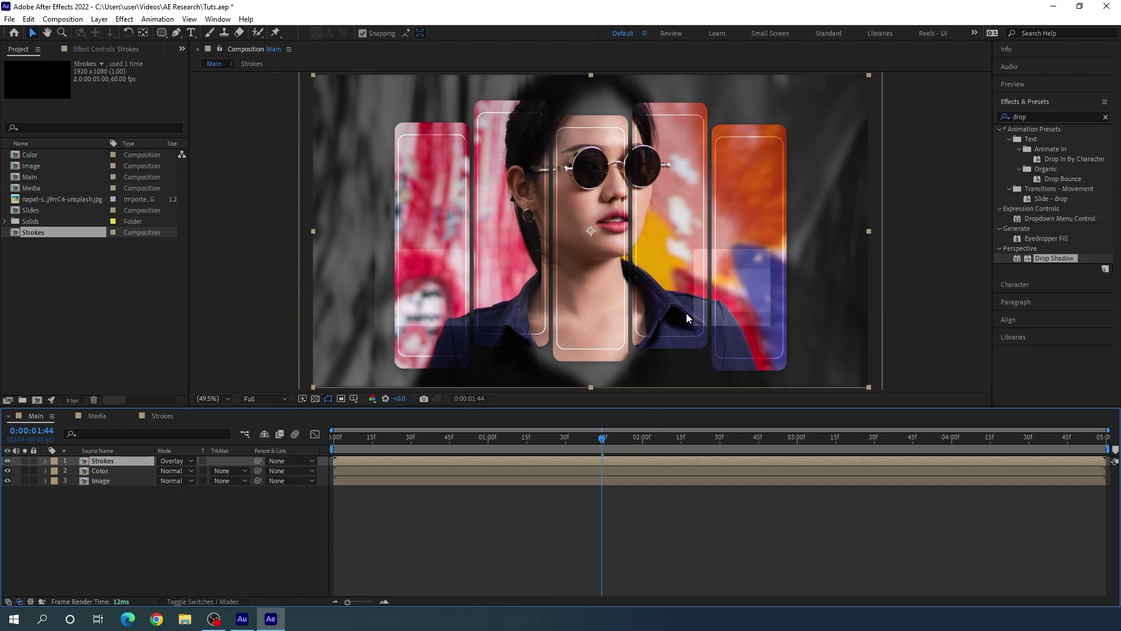
{"action": "left_click_drag", "start_coordinate": [394, 449], "coordinate": [882, 461]}
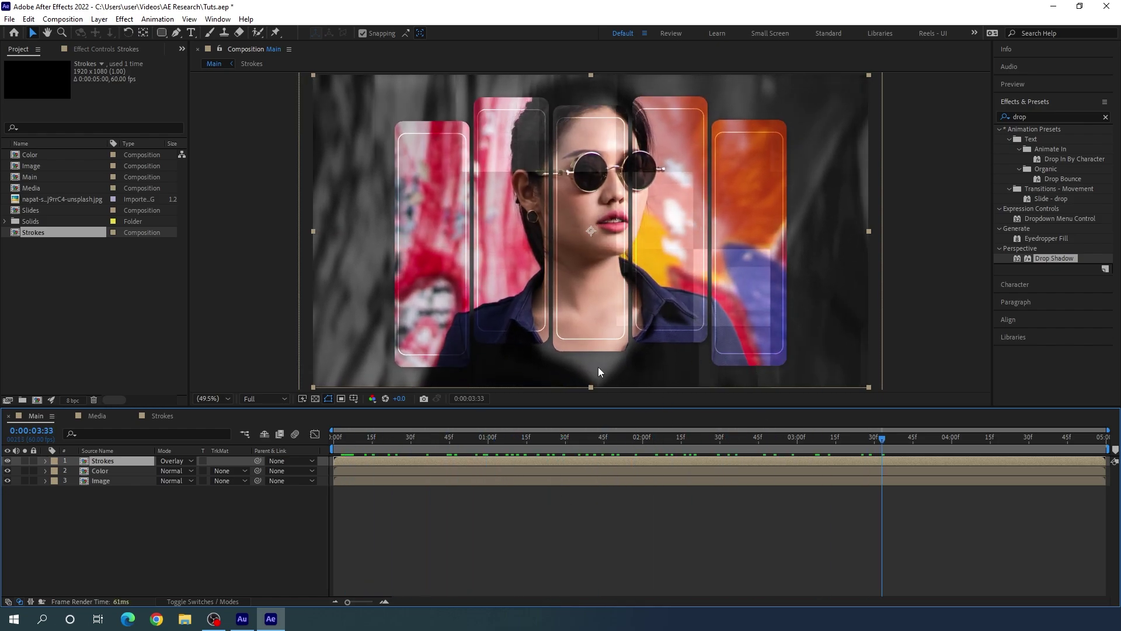
{"action": "left_click", "coordinate": [254, 512]}
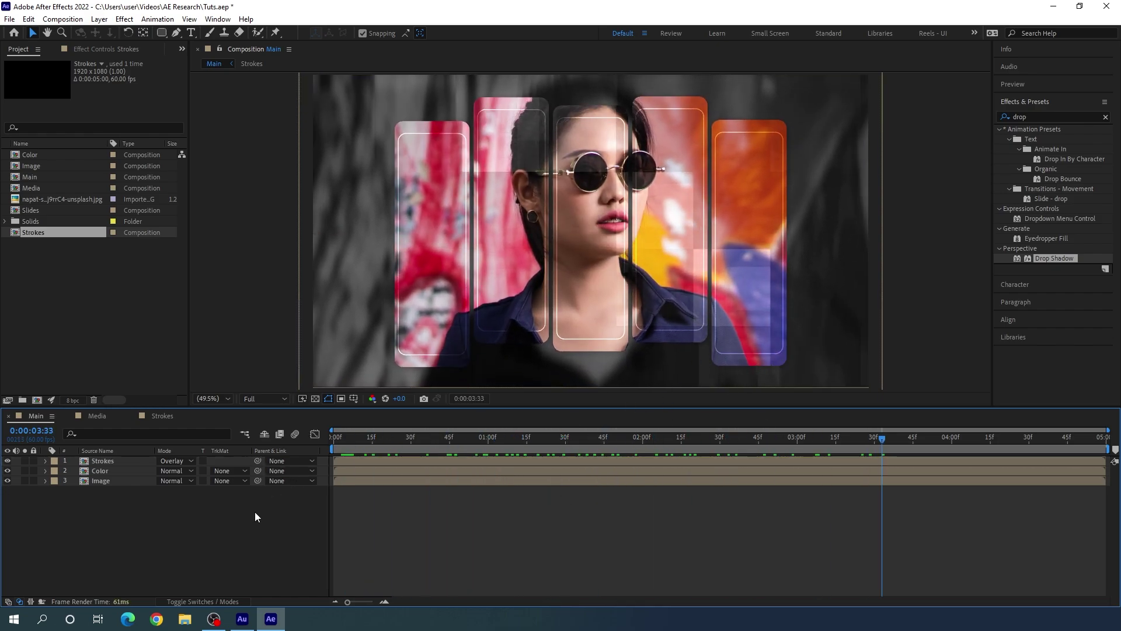
- Add a white text layer reading "Hey Guys!" in Brownhill Script Regular at 250 px over the panels
{"action": "left_click", "coordinate": [193, 33]}
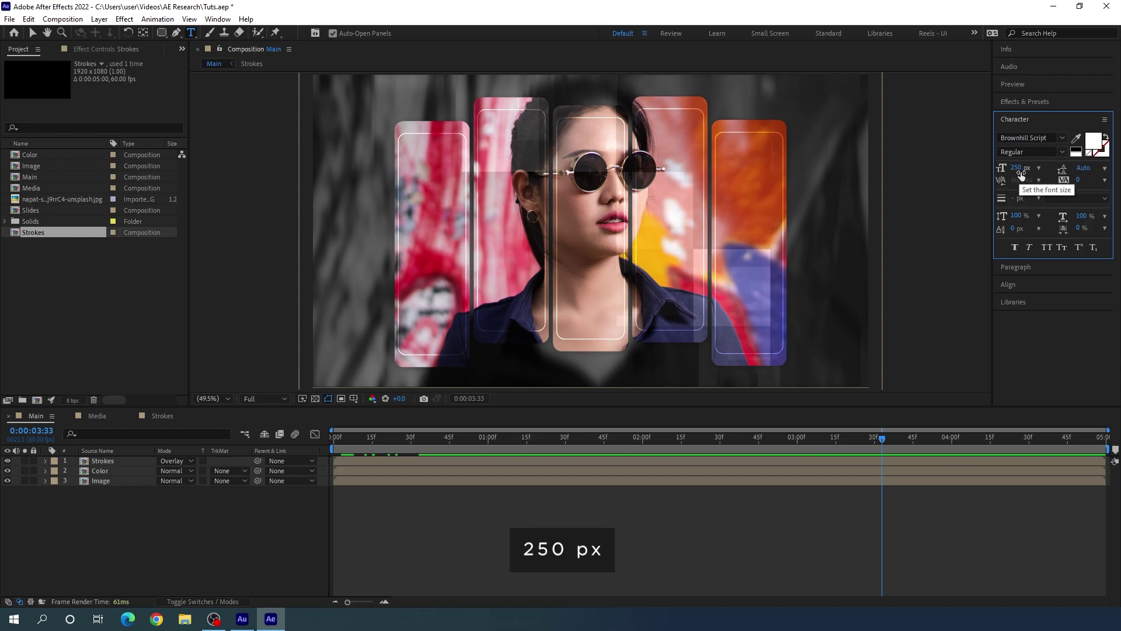
{"action": "left_click", "coordinate": [668, 276]}
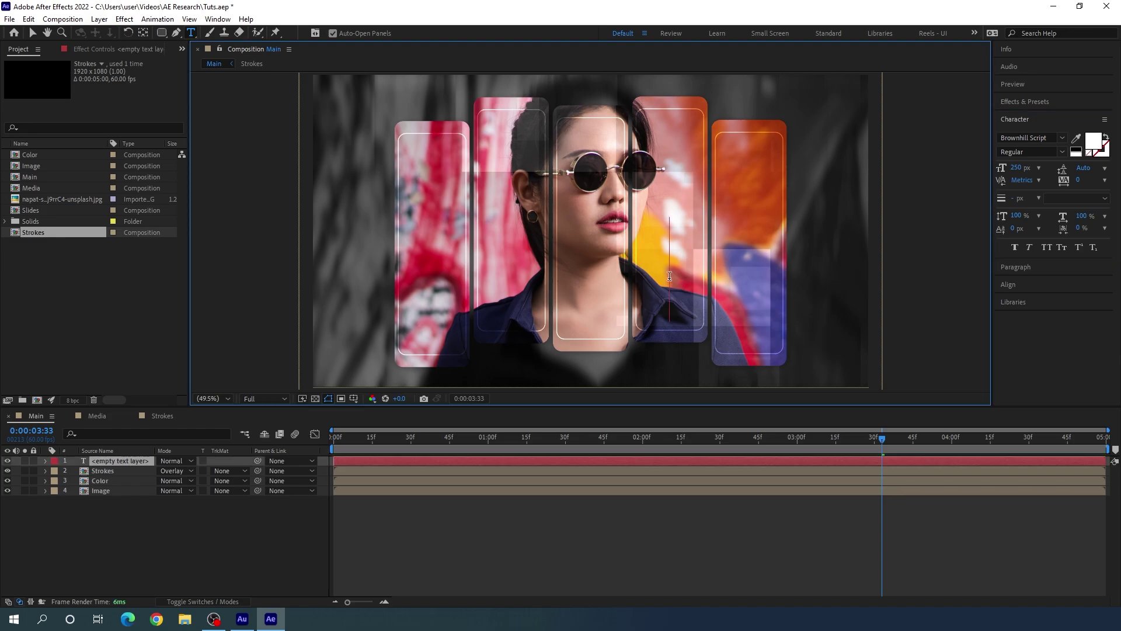
{"action": "type", "text": "Hey G"}
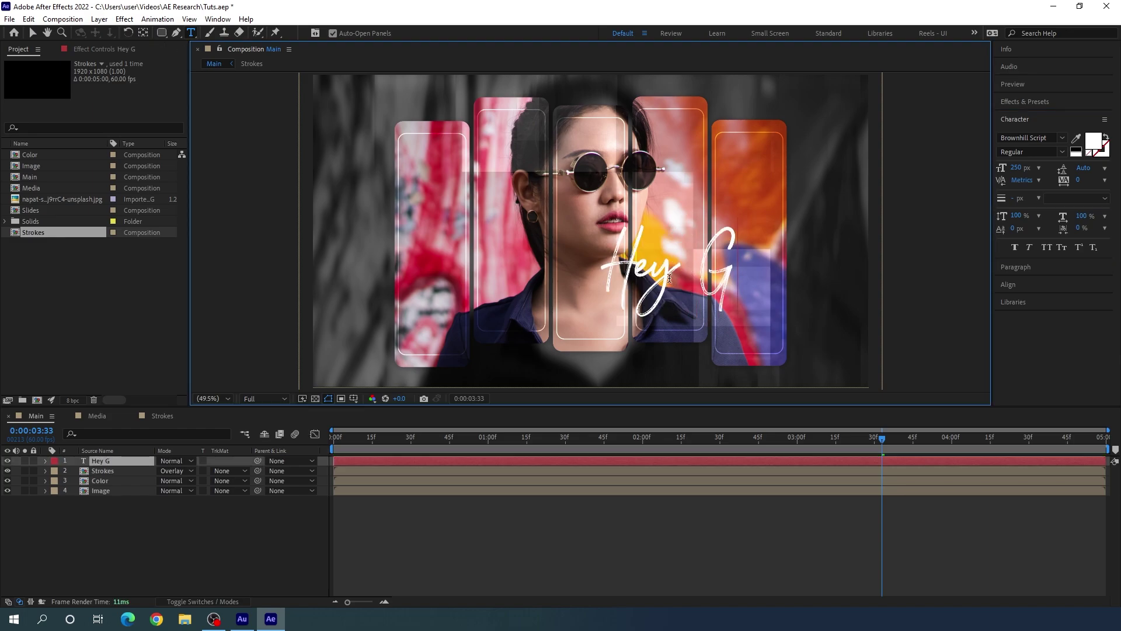
{"action": "type", "text": "uys!"}
{"action": "left_click", "coordinate": [156, 465]}
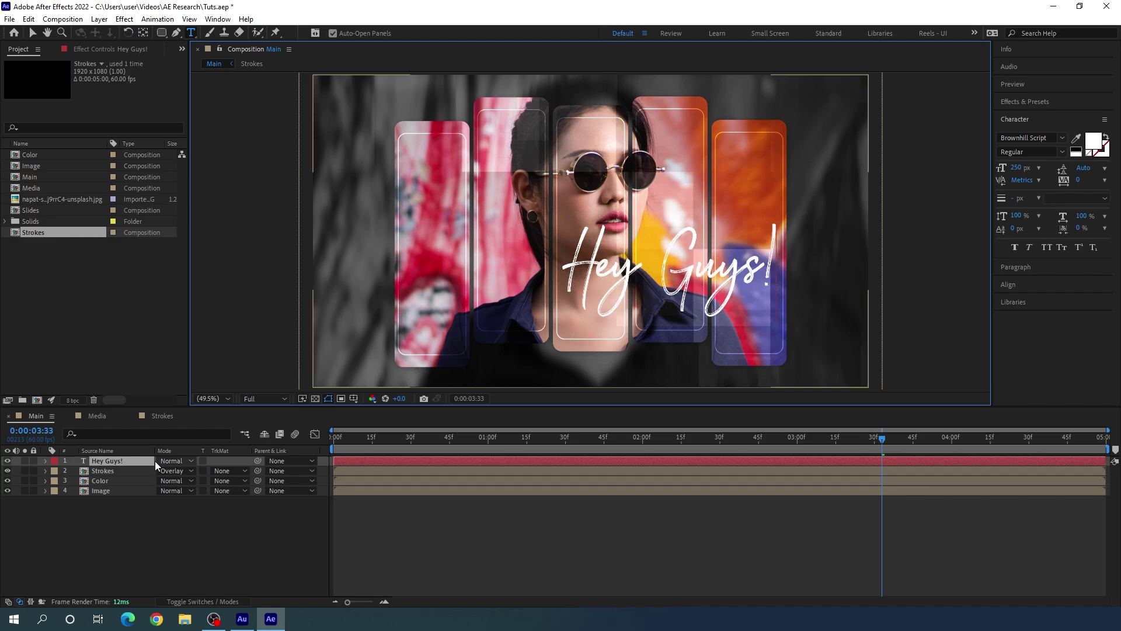
- At 0:00:01:00, move the "Hey Guys!" text down and right to about 1354, 775 and set a Position keyframe
{"action": "left_click_drag", "start_coordinate": [447, 440], "coordinate": [489, 448]}
{"action": "left_click", "coordinate": [30, 33]}
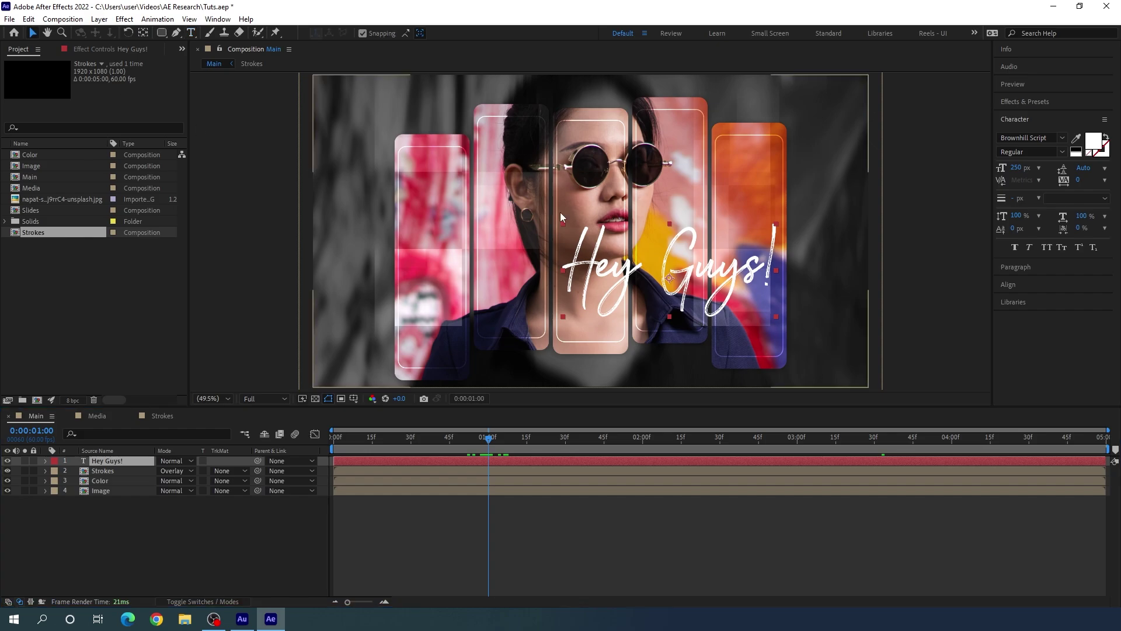
{"action": "left_click_drag", "start_coordinate": [729, 275], "coordinate": [764, 296]}
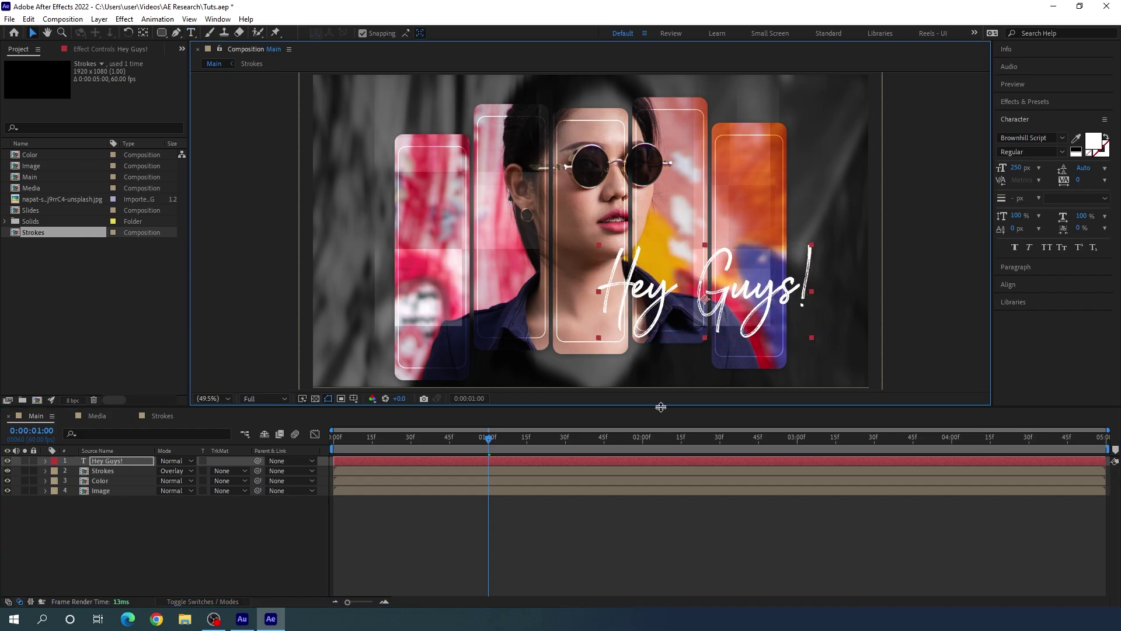
{"action": "left_click", "coordinate": [126, 460]}
{"action": "key", "text": "p"}
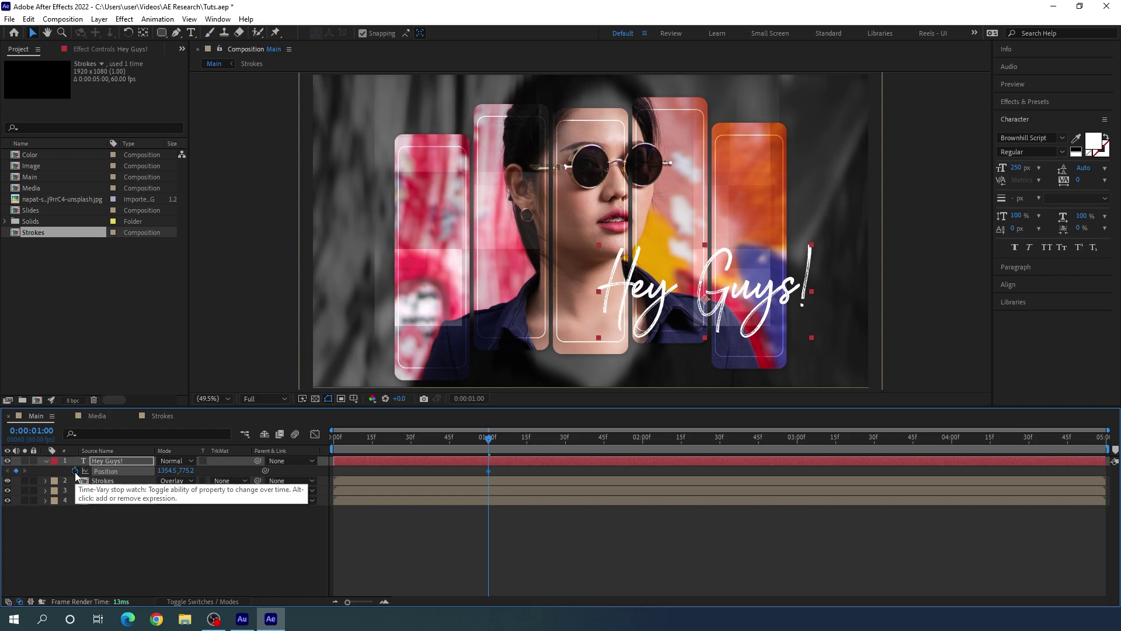
{"action": "left_click", "coordinate": [75, 471]}
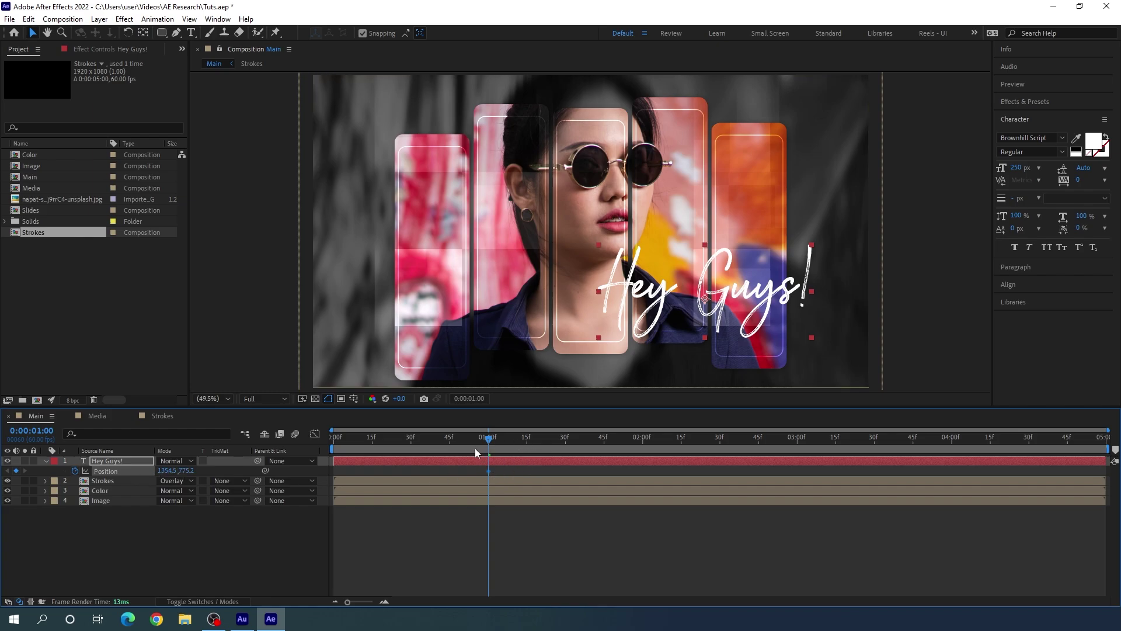
- Add a holding Position keyframe for the text at 0:00:03:30 and move it above the frame to Y about -180 at 0:00:04:30
{"action": "left_click_drag", "start_coordinate": [489, 440], "coordinate": [873, 450]}
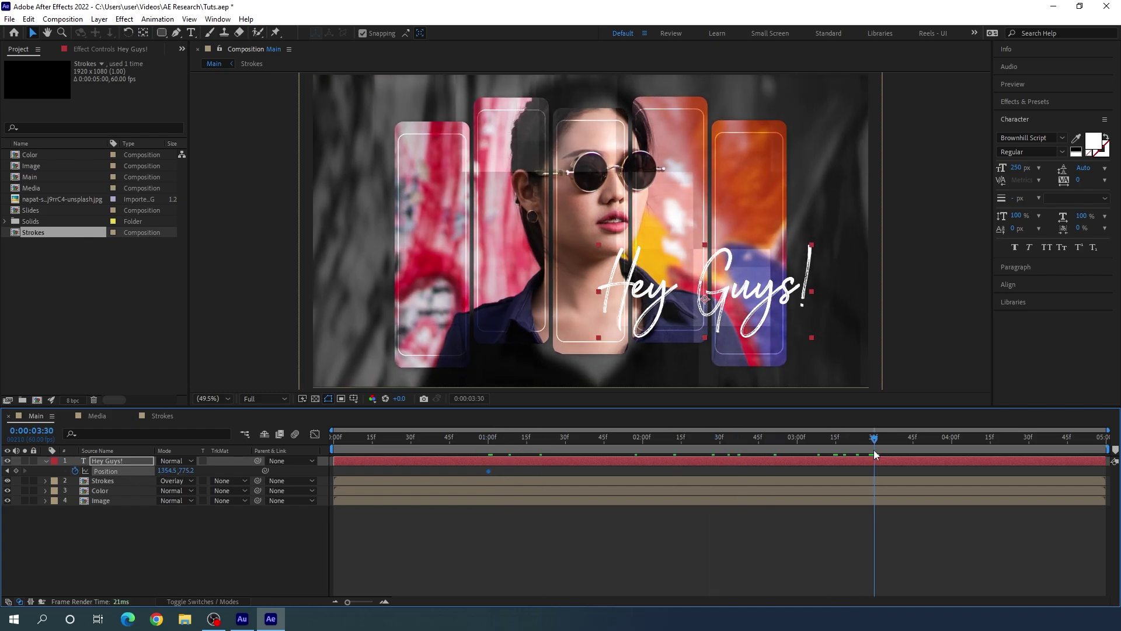
{"action": "left_click", "coordinate": [16, 471]}
{"action": "left_click_drag", "start_coordinate": [905, 439], "coordinate": [1029, 451]}
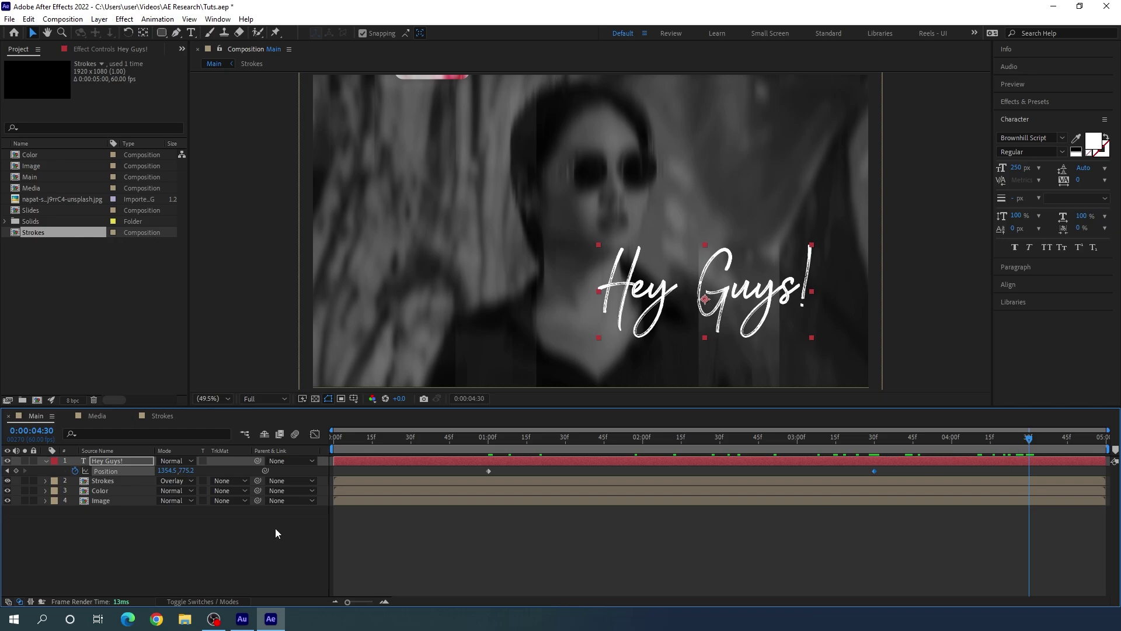
{"action": "left_click_drag", "start_coordinate": [186, 474], "coordinate": [76, 480]}
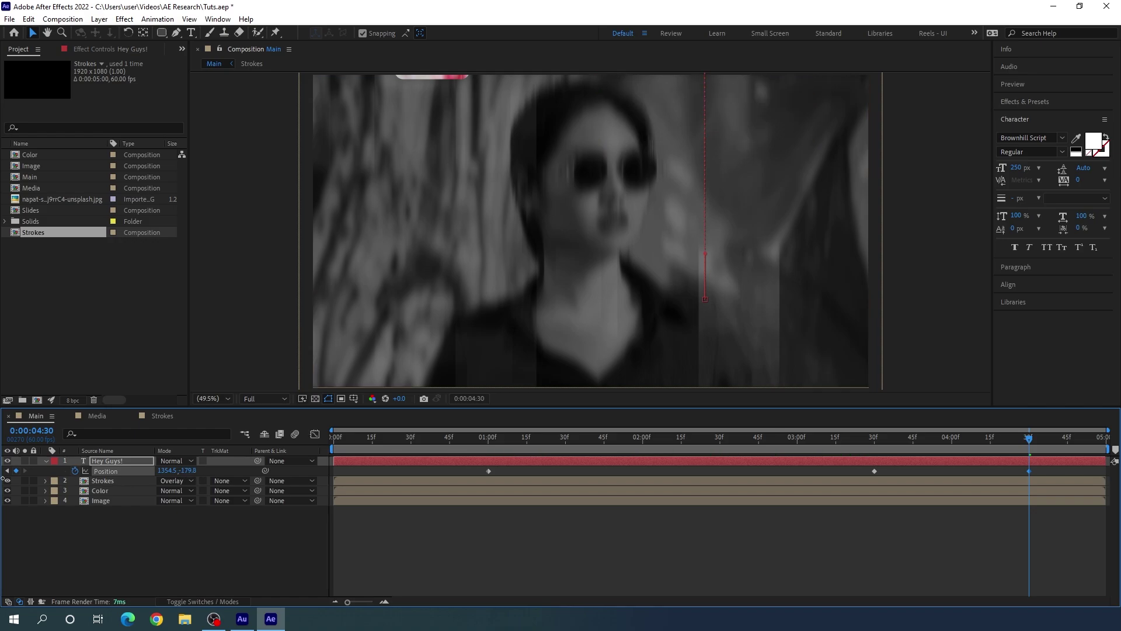
- At 0:00:00:00, move the "Hey Guys!" text below the frame to Y about 1309 and Easy Ease all its Position keyframes
{"action": "left_click_drag", "start_coordinate": [538, 454], "coordinate": [313, 457]}
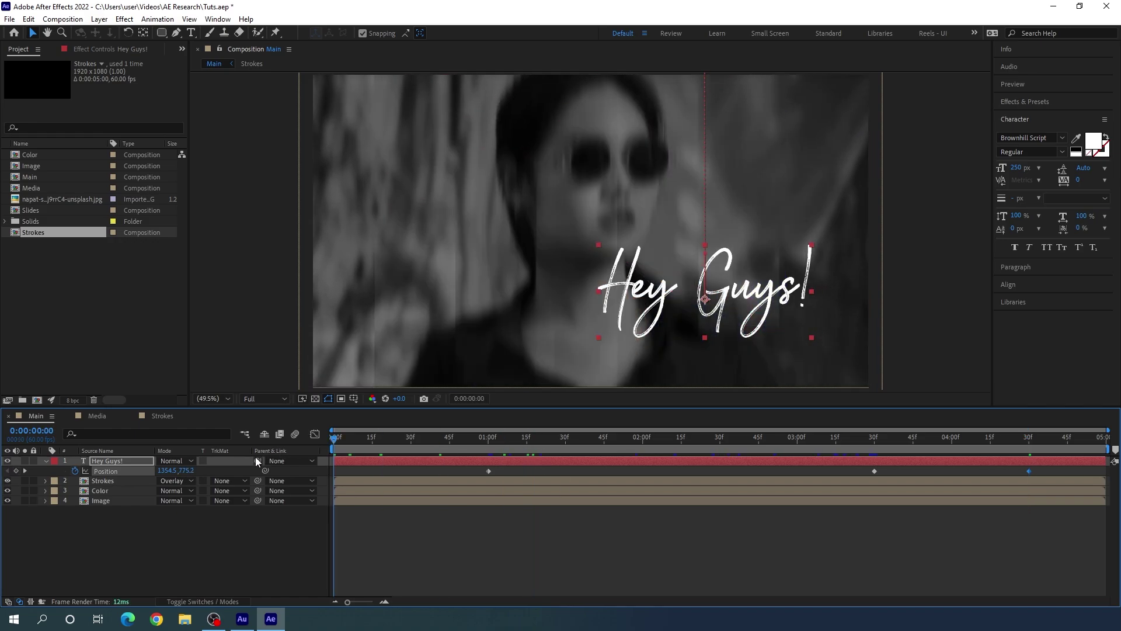
{"action": "left_click_drag", "start_coordinate": [192, 473], "coordinate": [517, 467]}
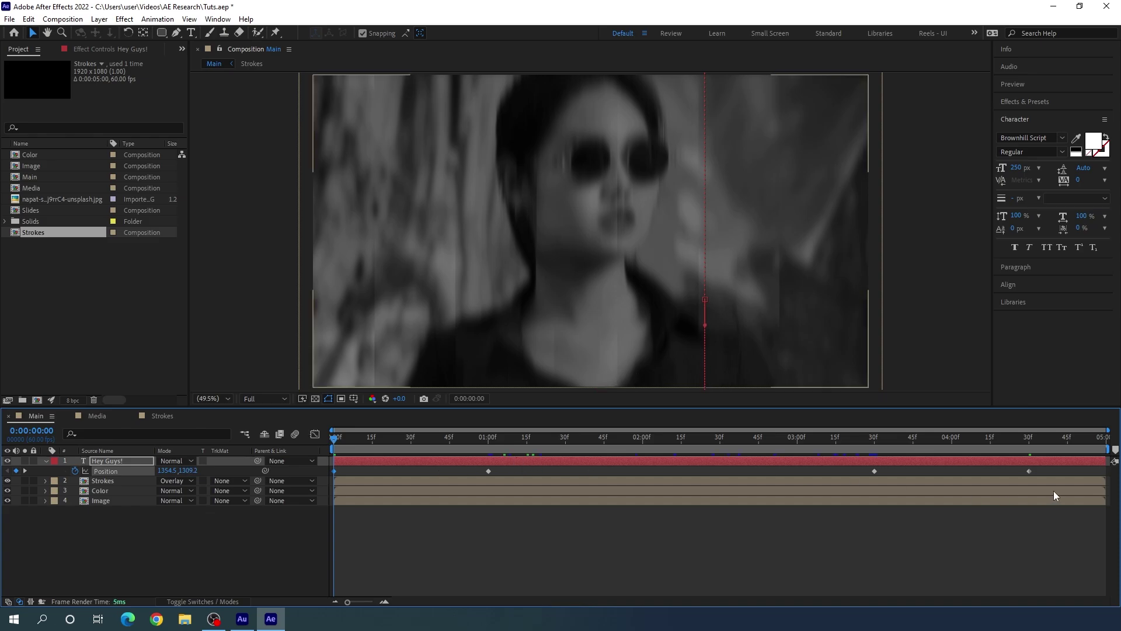
{"action": "left_click_drag", "start_coordinate": [1053, 471], "coordinate": [334, 493]}
{"action": "key", "text": "F9"}
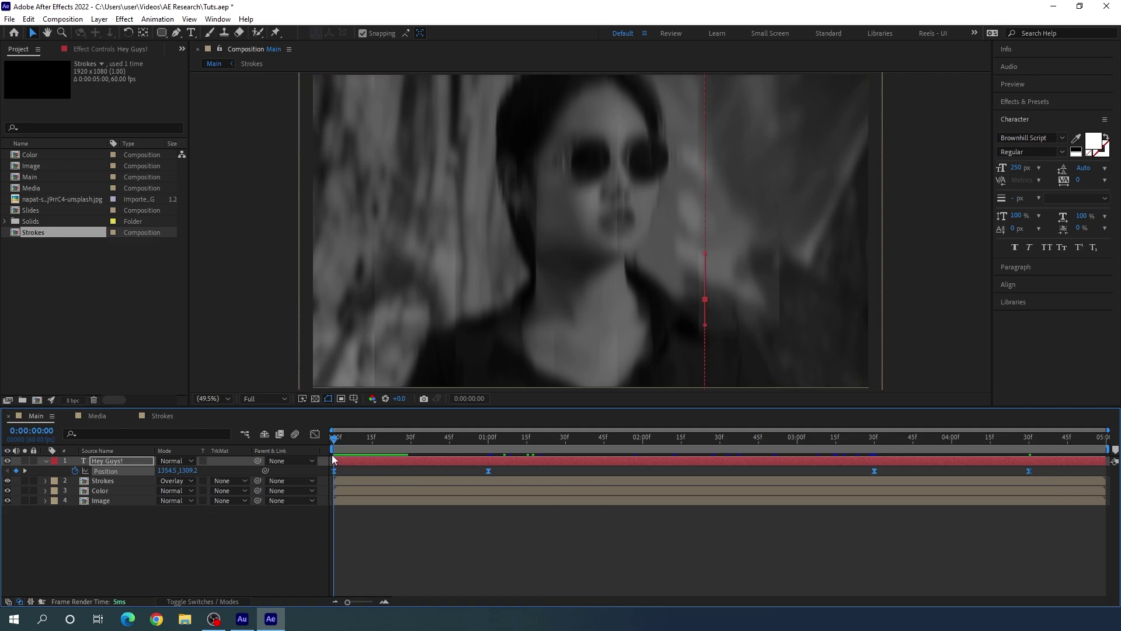
- Reshape the text's Position speed graph so both the entrance and exit moves peak early and slow gradually, and preview the animation
{"action": "left_click", "coordinate": [315, 435]}
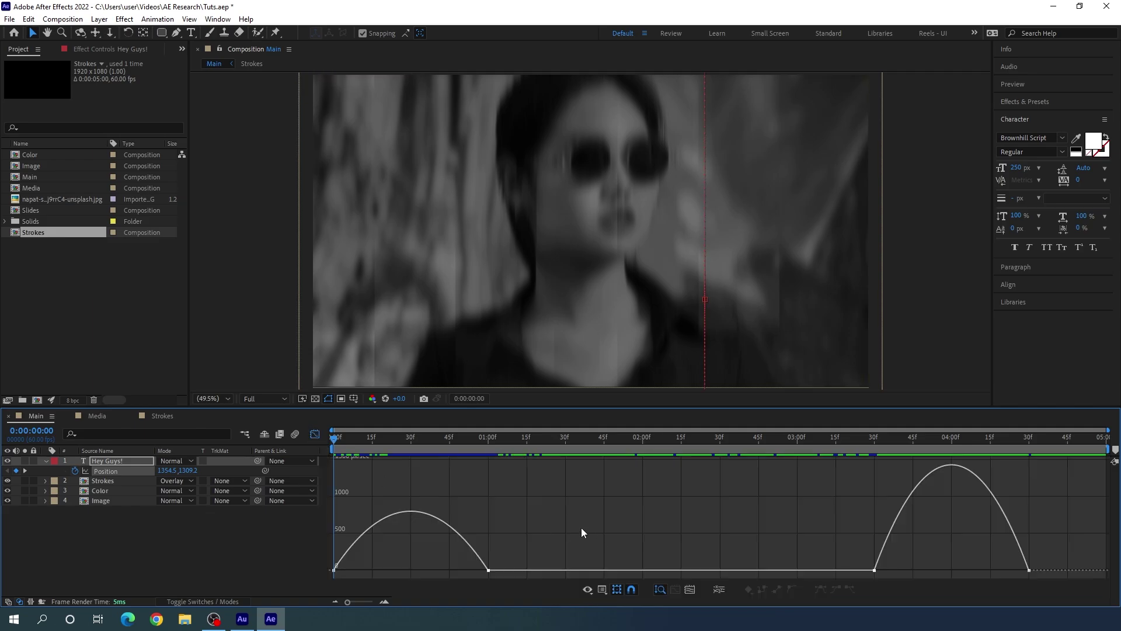
{"action": "right_click", "coordinate": [541, 537]}
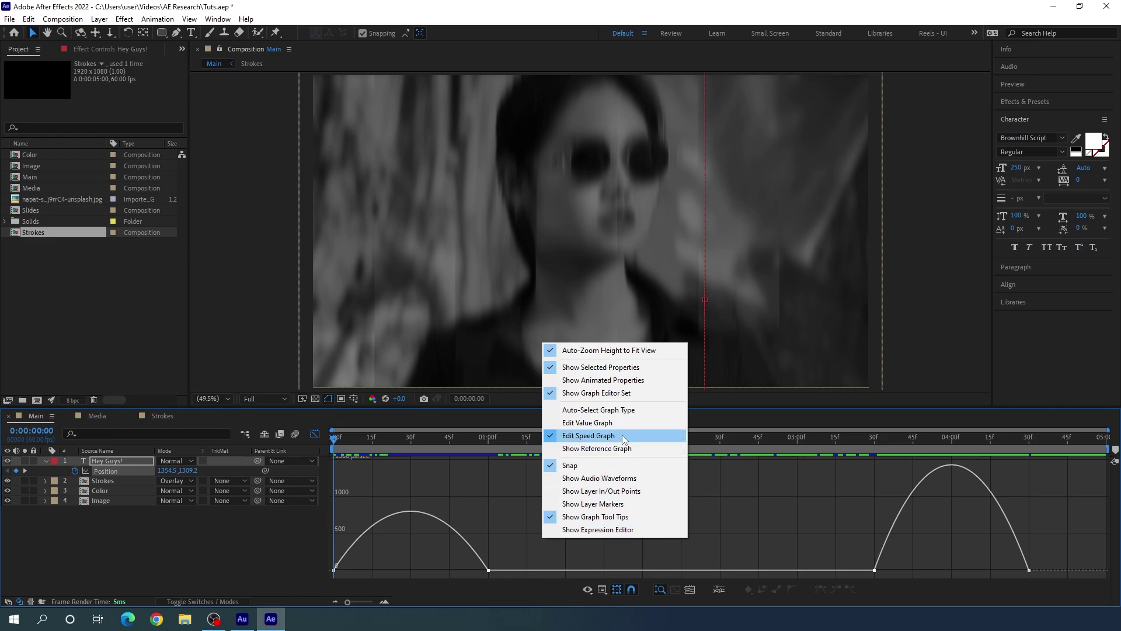
{"action": "left_click", "coordinate": [622, 435]}
{"action": "left_click_drag", "start_coordinate": [488, 572], "coordinate": [396, 573]}
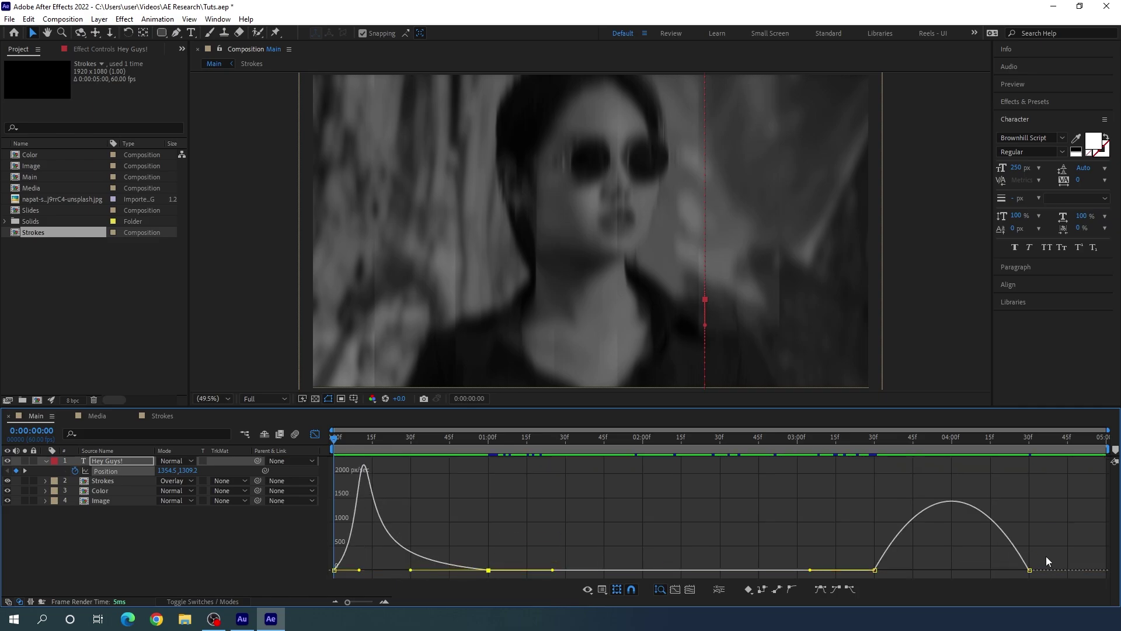
{"action": "left_click_drag", "start_coordinate": [1046, 556], "coordinate": [944, 576]}
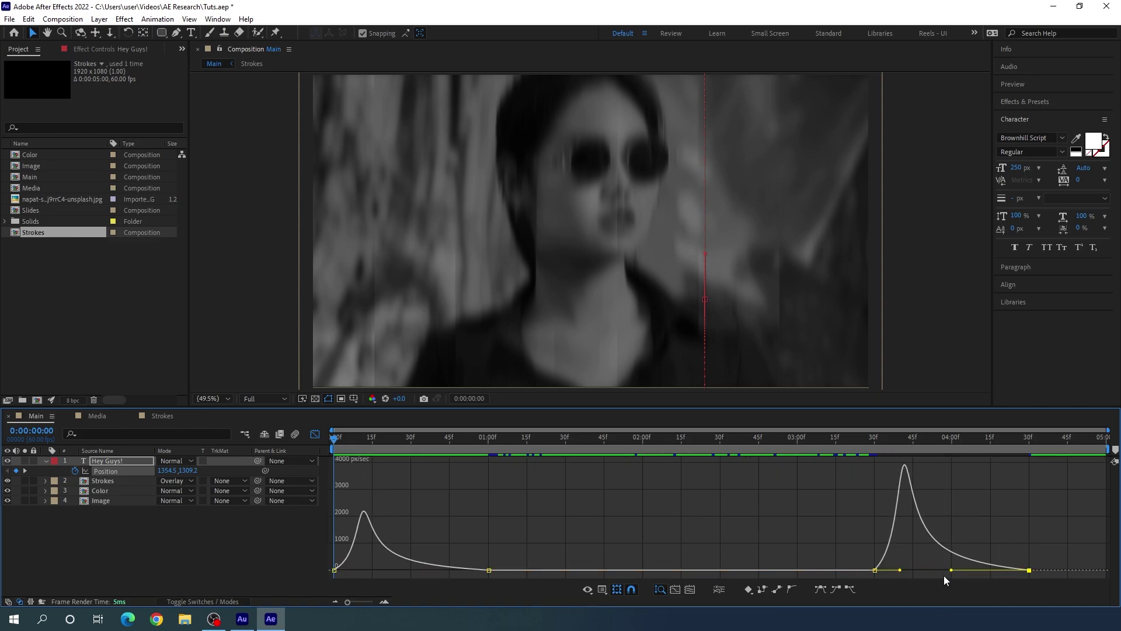
{"action": "left_click", "coordinate": [316, 437]}
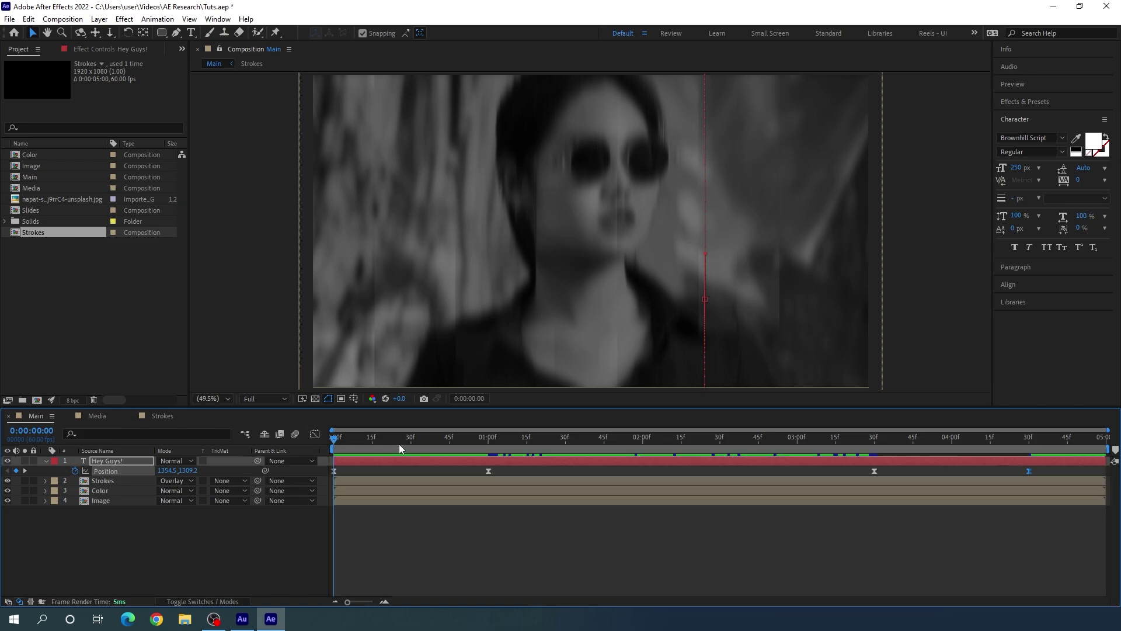
{"action": "key", "text": "space"}
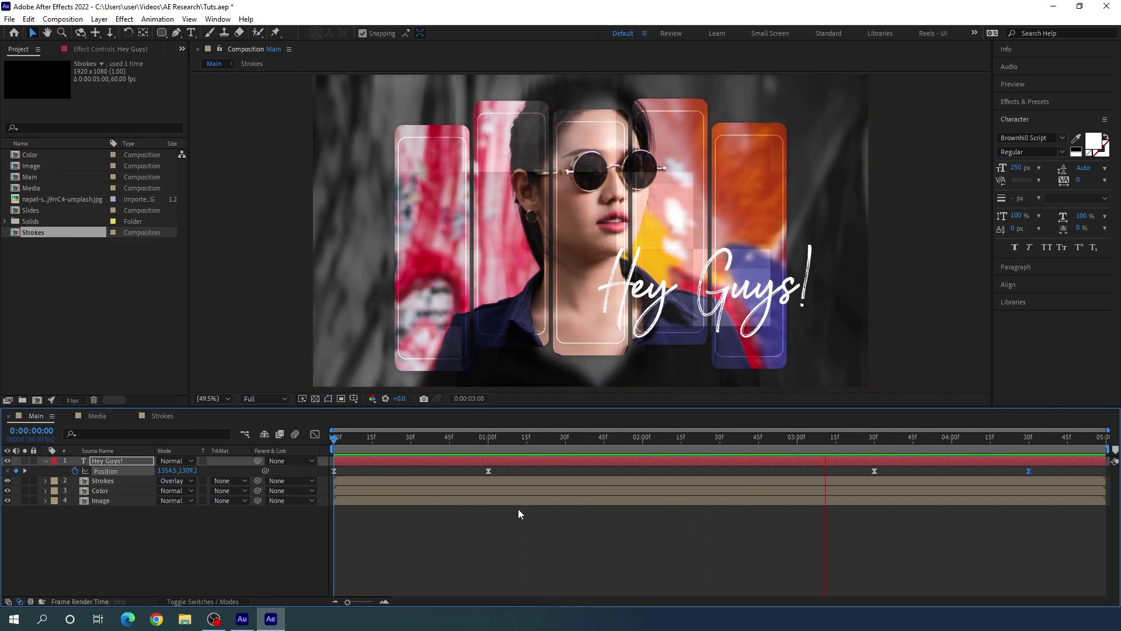
{"action": "key", "text": "space"}
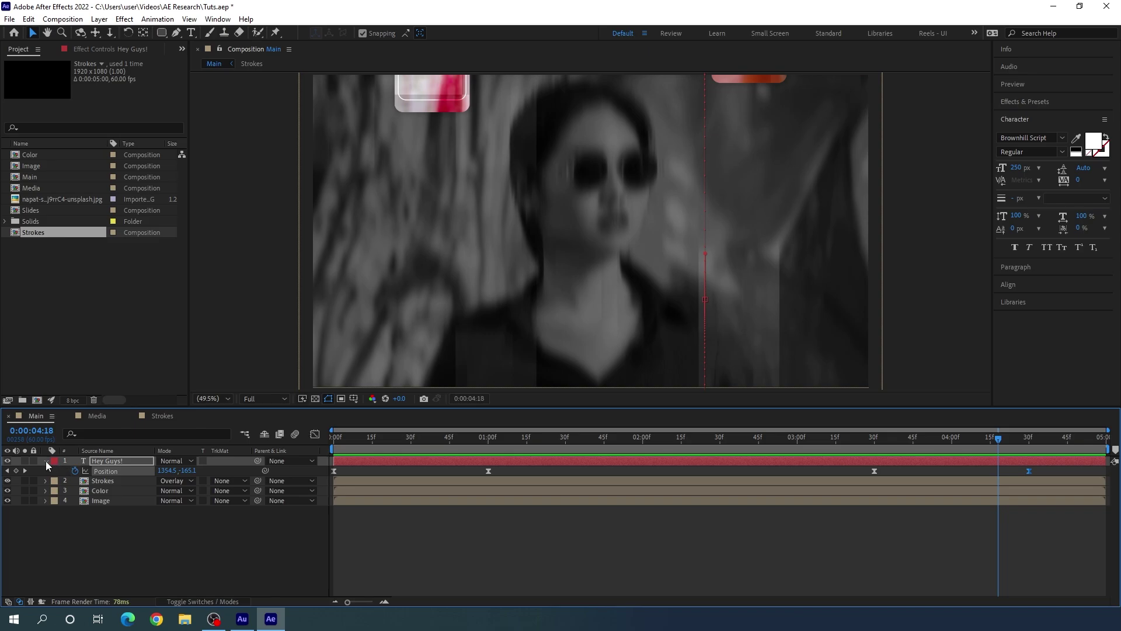
- Collapse the "Hey Guys!" layer's properties and apply the Drop Shadow effect to it, viewing the frame at 0:00:02:51
{"action": "left_click", "coordinate": [45, 461]}
{"action": "left_click_drag", "start_coordinate": [504, 438], "coordinate": [773, 438]}
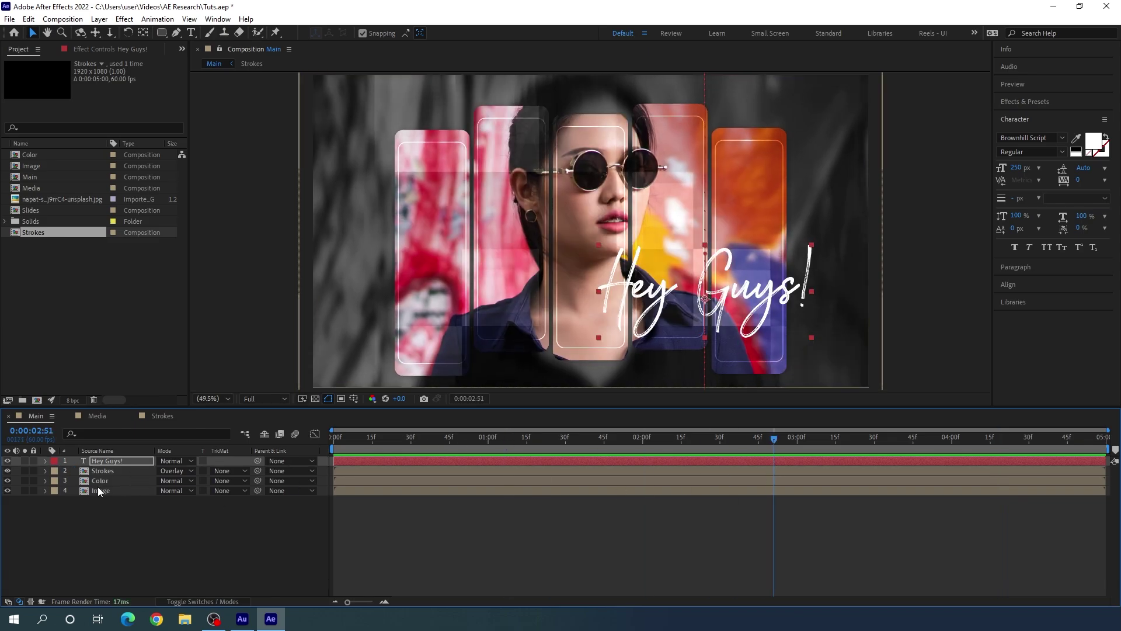
{"action": "left_click", "coordinate": [1021, 103]}
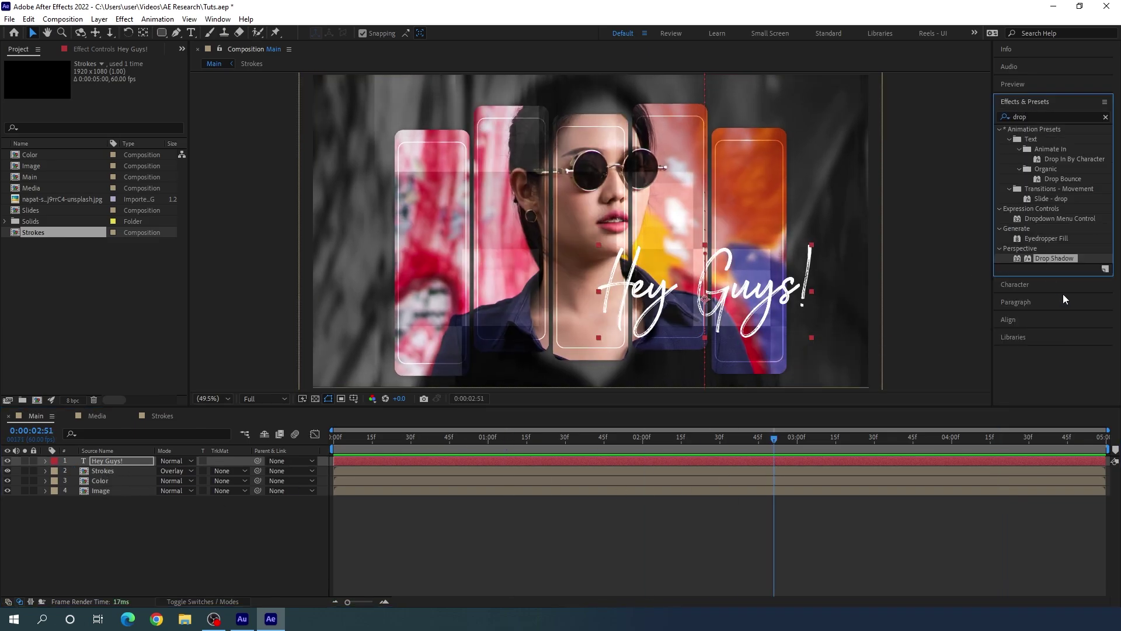
{"action": "left_click", "coordinate": [1055, 259]}
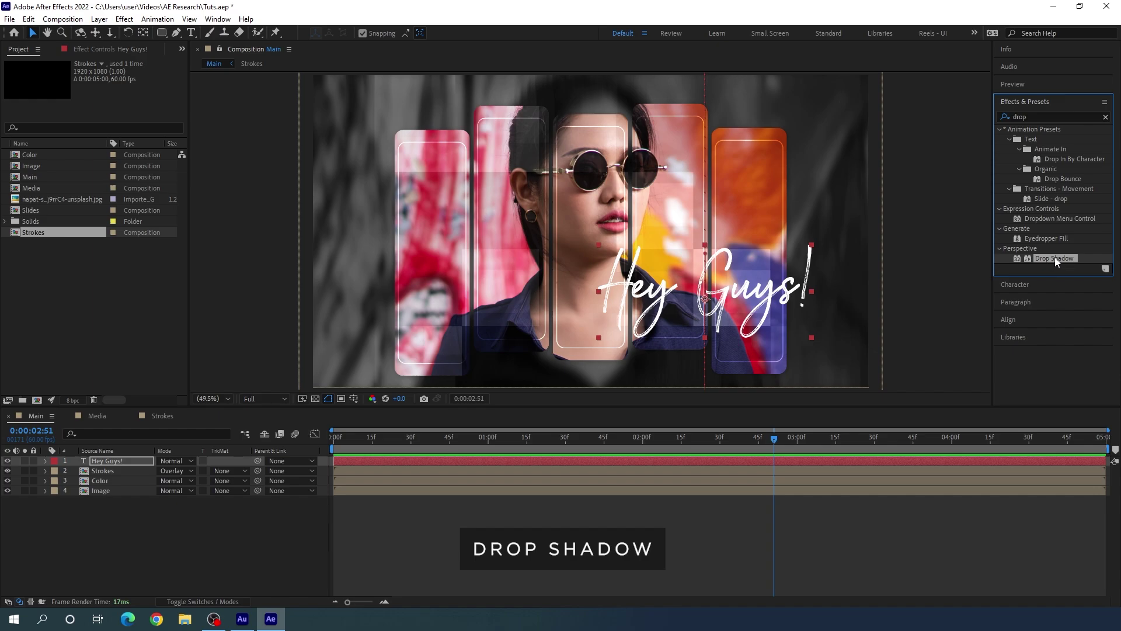
{"action": "left_click_drag", "start_coordinate": [1054, 259], "coordinate": [125, 461]}
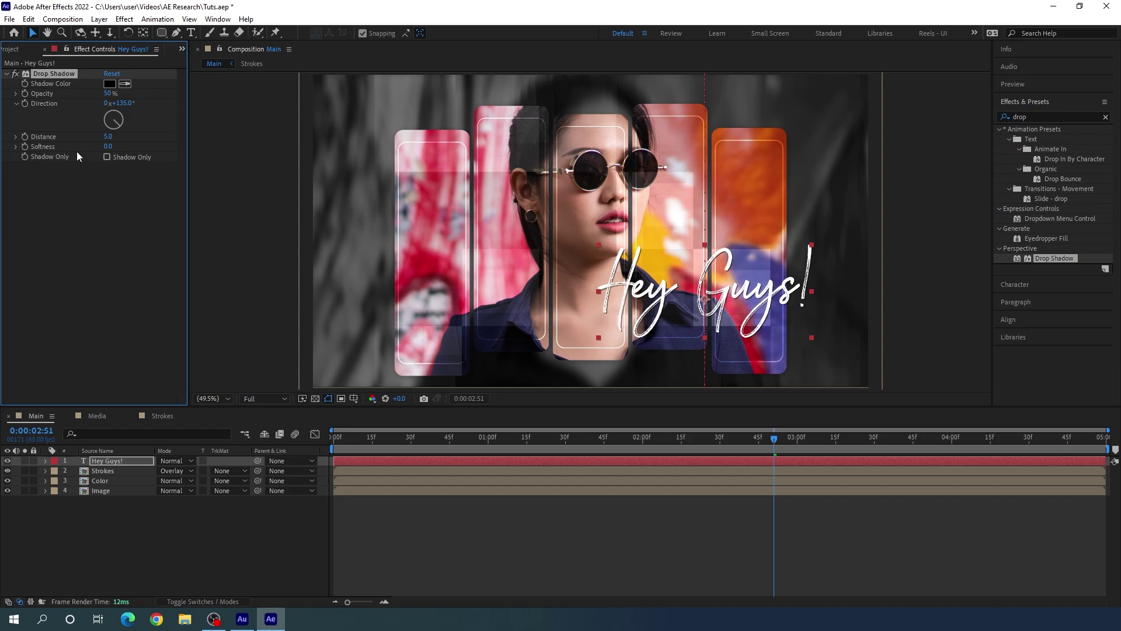
- Set the text's Drop Shadow softness to 50 and its opacity to 30%
{"action": "left_click", "coordinate": [108, 146]}
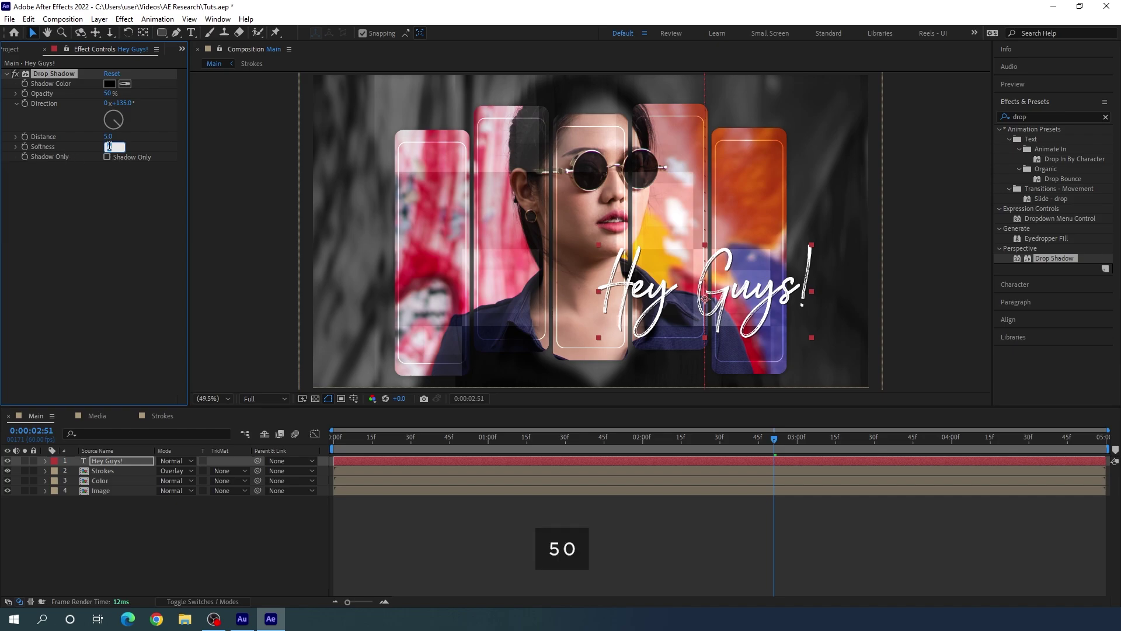
{"action": "key", "text": "Return"}
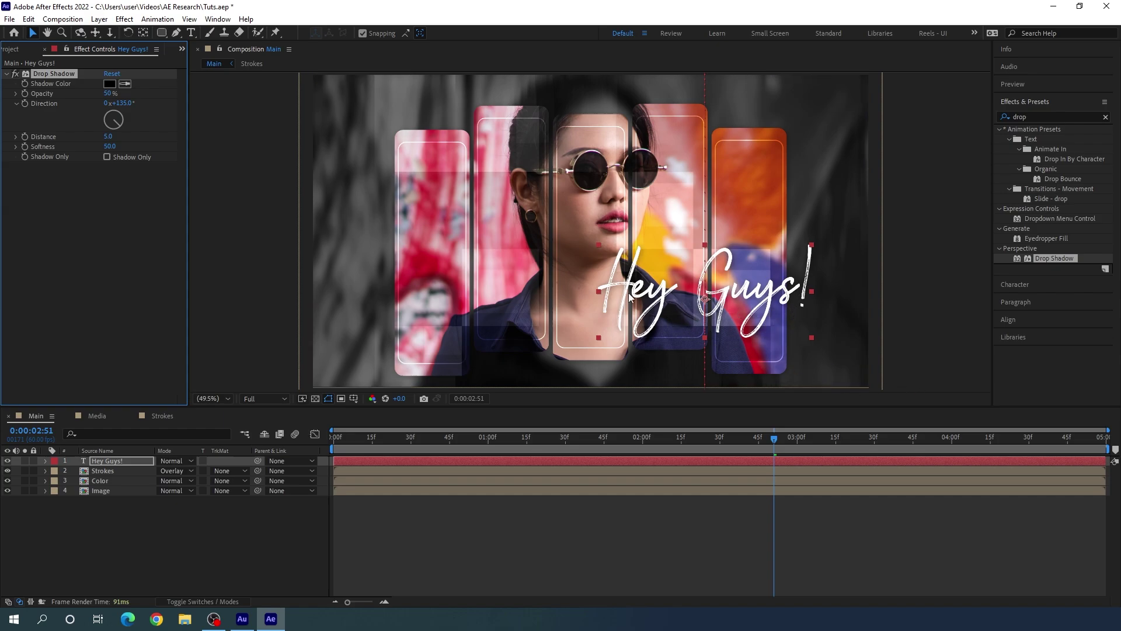
{"action": "left_click", "coordinate": [109, 93]}
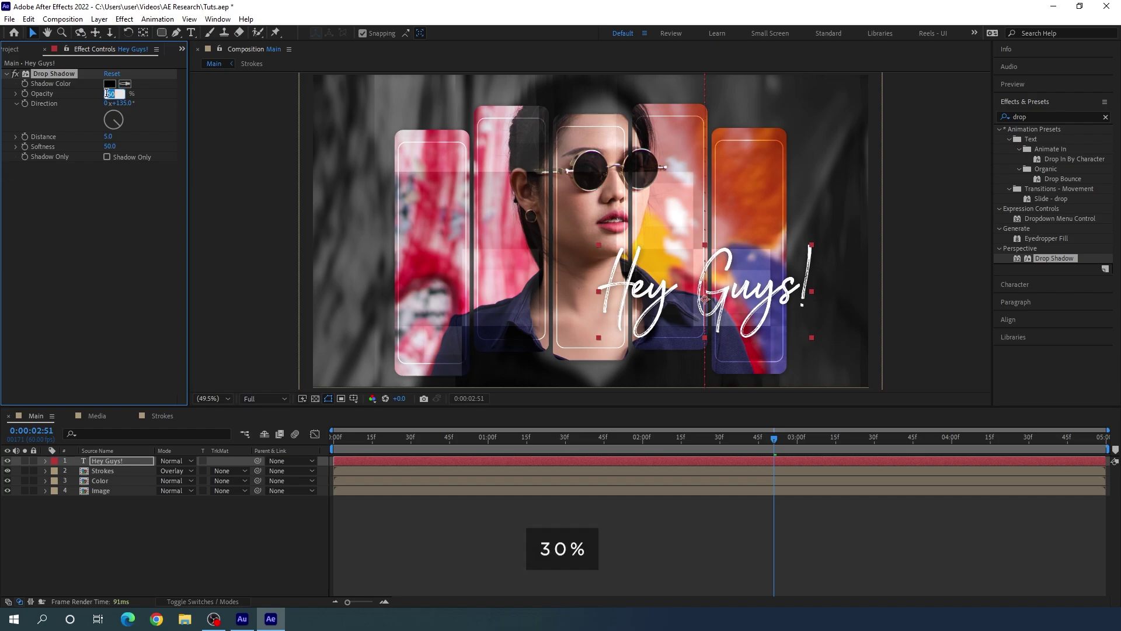
{"action": "type", "text": "30"}
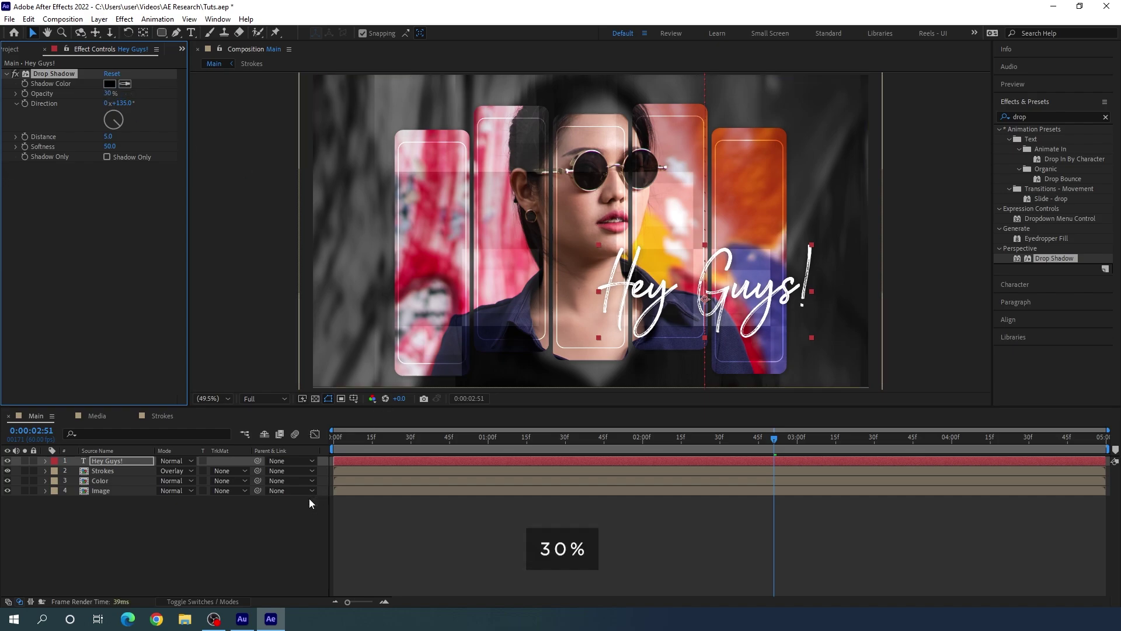
{"action": "left_click", "coordinate": [310, 498]}
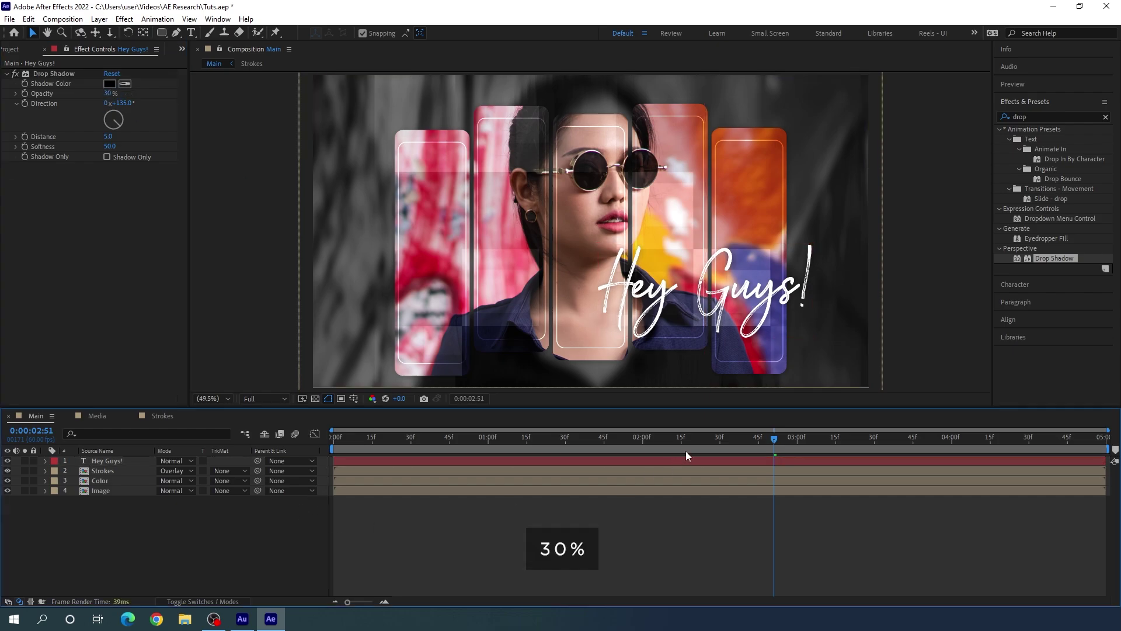
- Enable motion blur for the Main composition and for all four of its layers
{"action": "left_click", "coordinate": [620, 437]}
{"action": "left_click", "coordinate": [213, 601]}
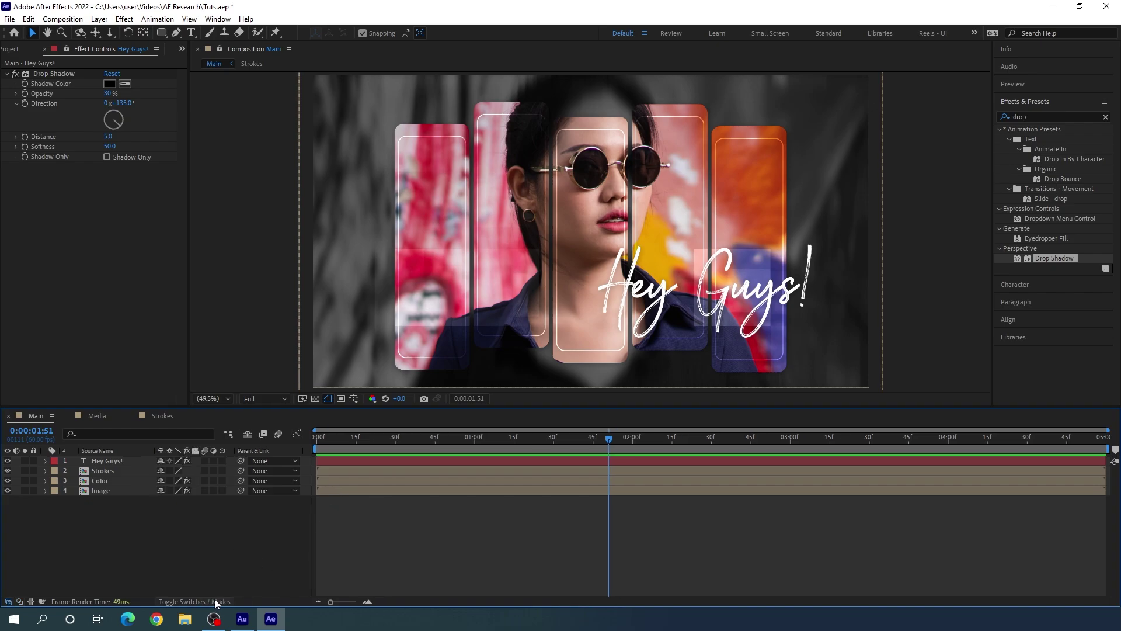
{"action": "left_click", "coordinate": [278, 436]}
{"action": "left_click_drag", "start_coordinate": [205, 461], "coordinate": [205, 492]}
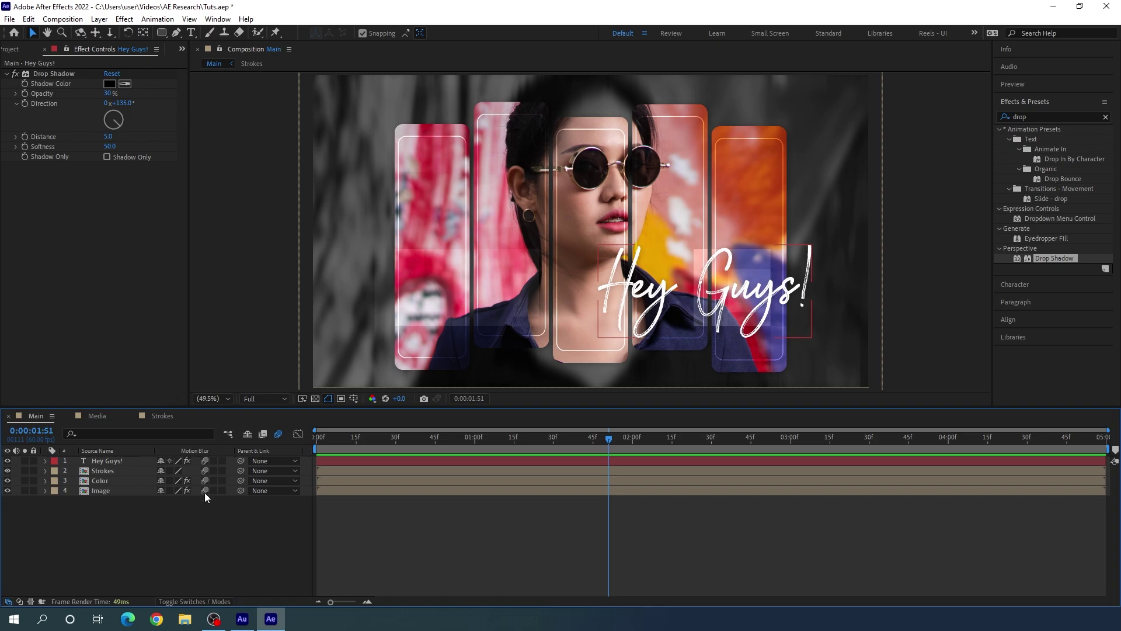
{"action": "left_click", "coordinate": [226, 533]}
- Play the finished Main animation from 0:00:00:00 in a maximized composition view
{"action": "left_click_drag", "start_coordinate": [524, 437], "coordinate": [309, 438]}
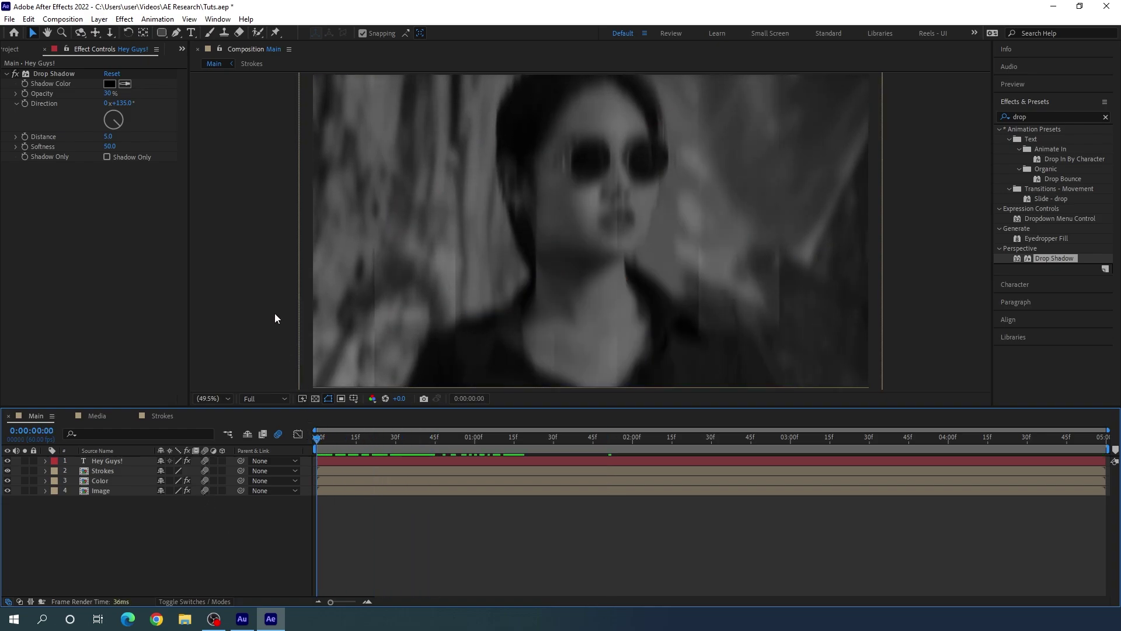
{"action": "key", "text": "grave"}
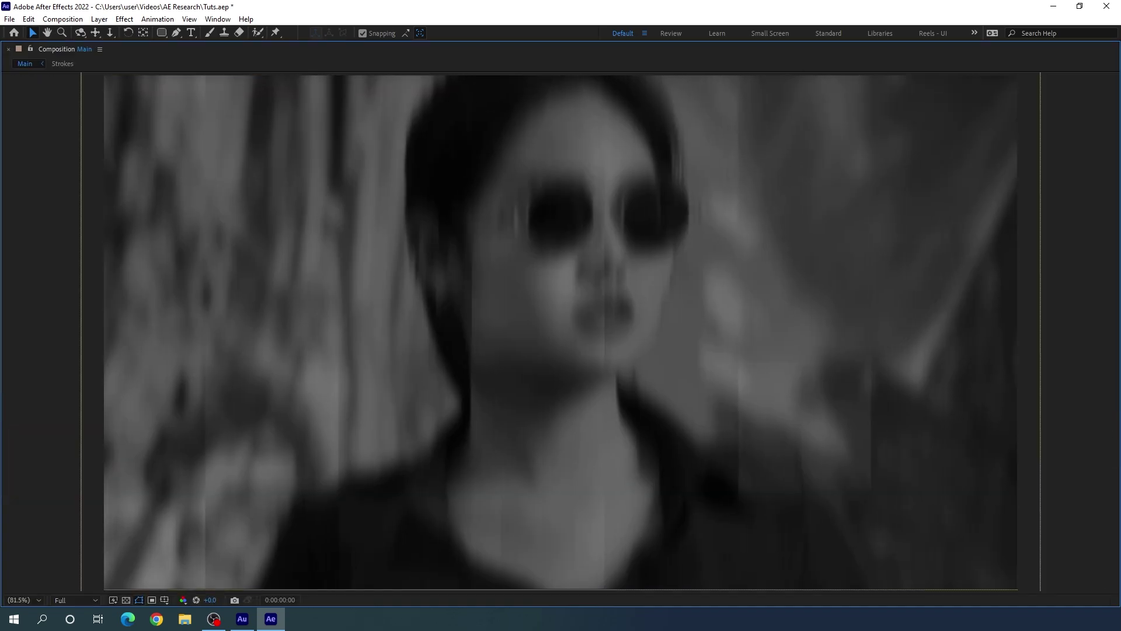
{"action": "key", "text": "space"}
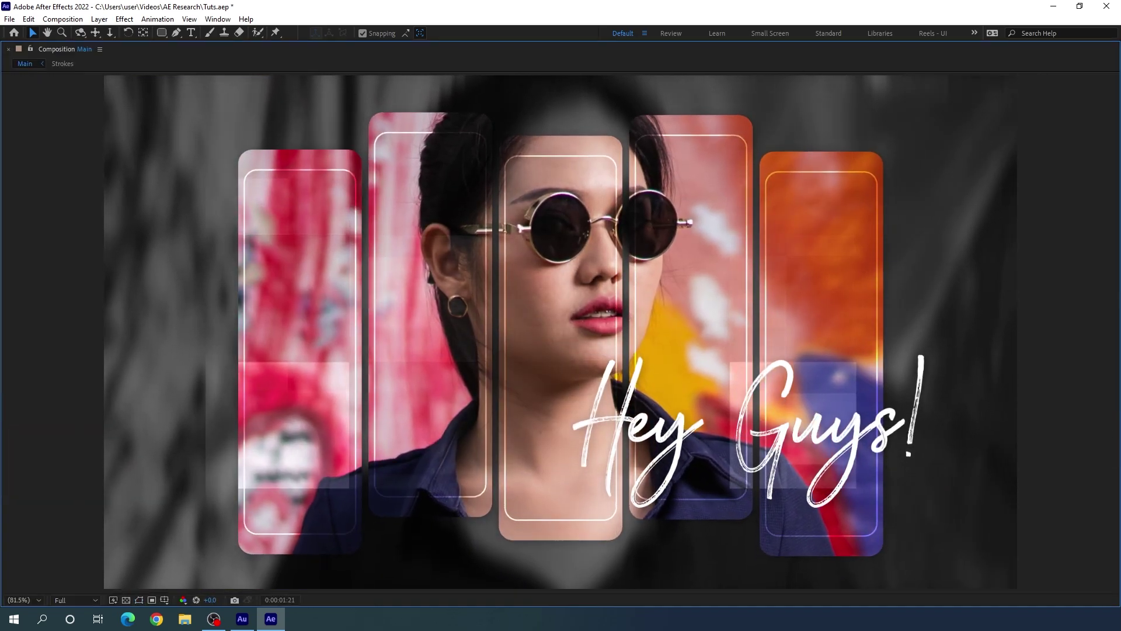